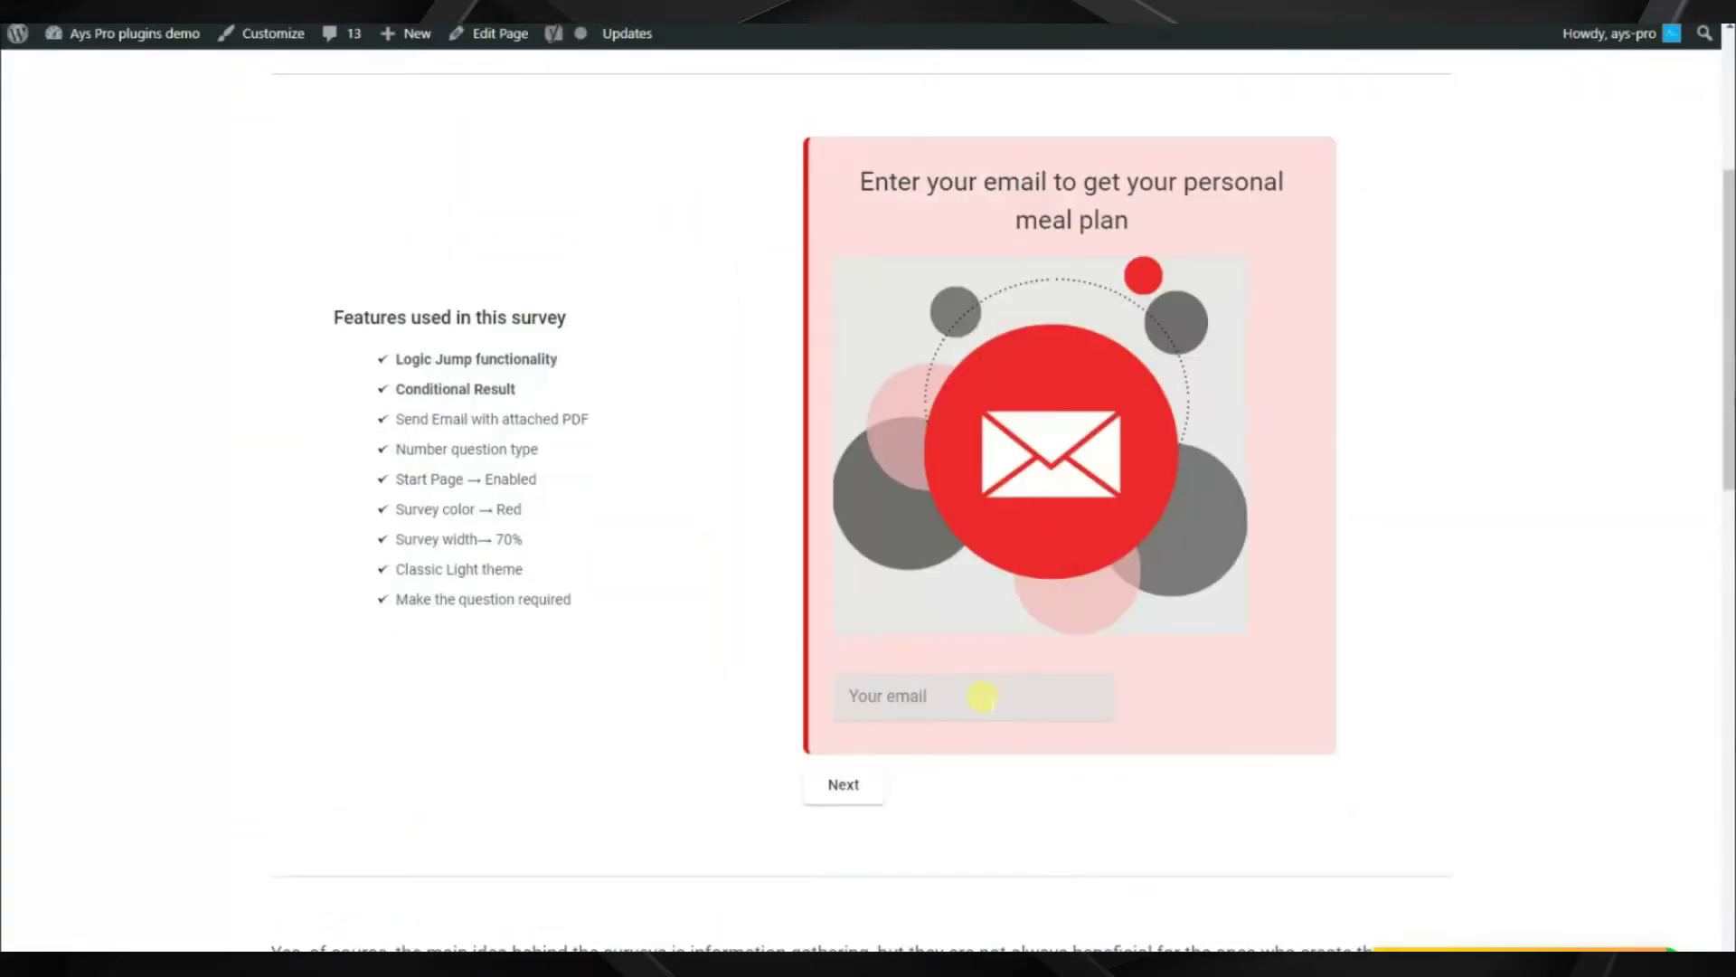
Enter the respondent's email address, answer Yes to losing weight and choose Female
left_click(844, 784)
left_click(871, 588)
left_click(934, 698)
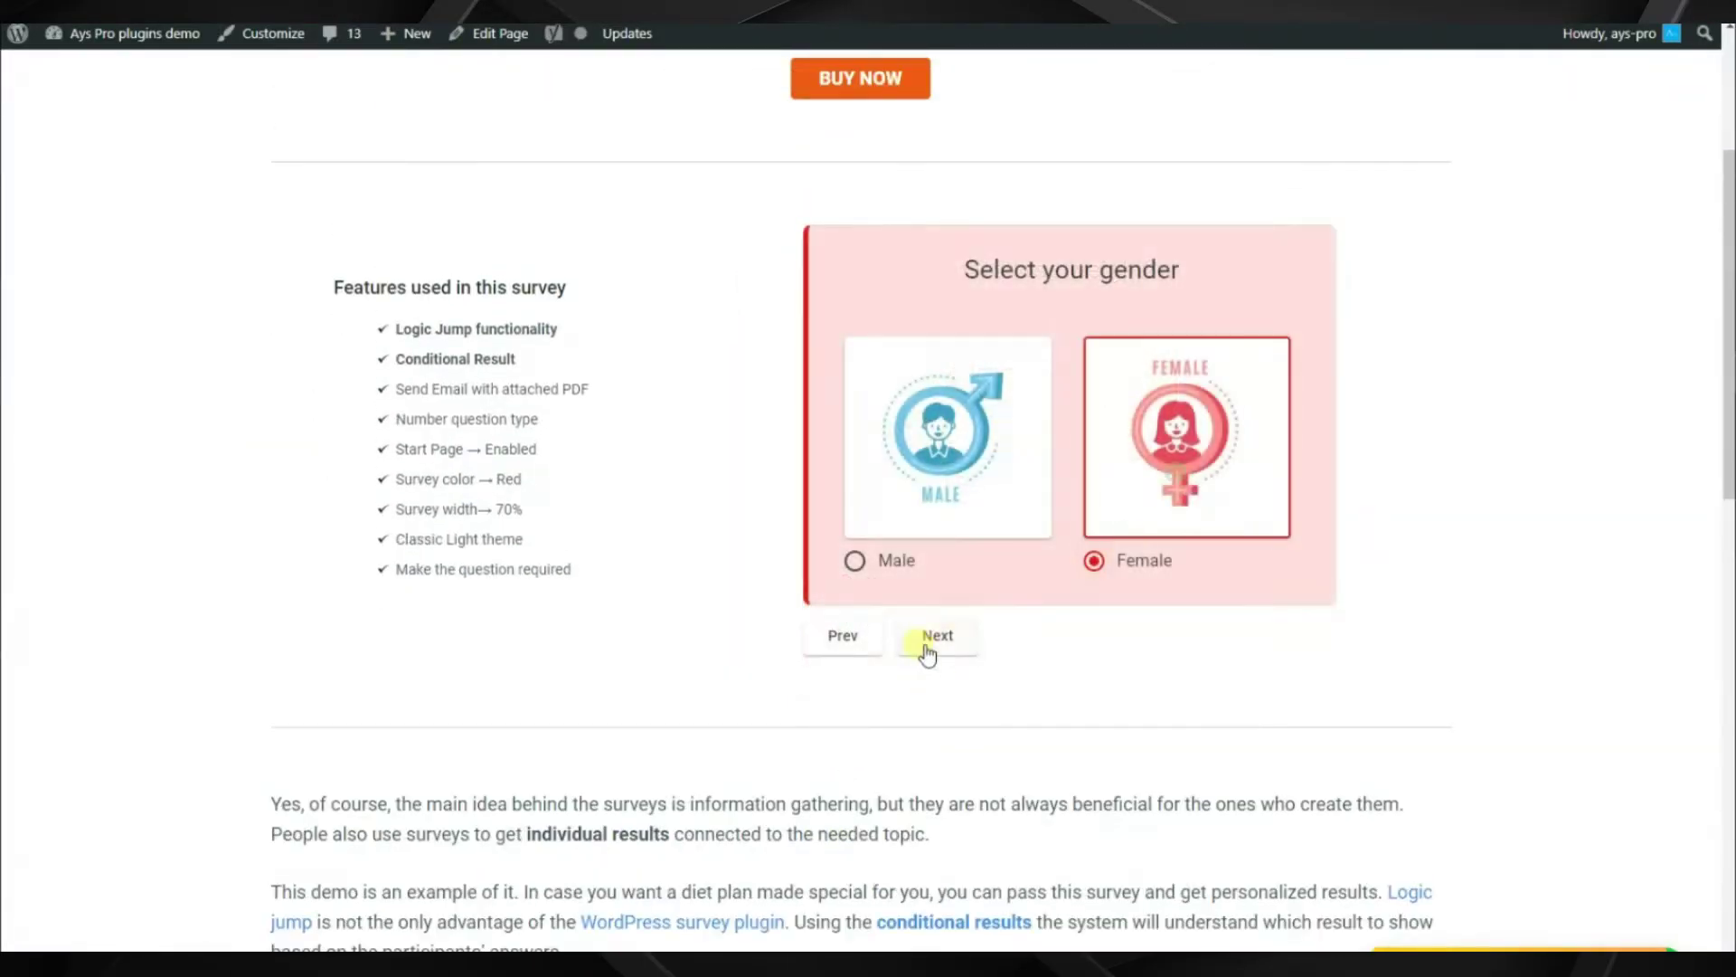
left_click(932, 638)
Enter age 22, height 160 cm, current weight 50 and desired weight 45
left_click(957, 368)
type("22")
scroll(940, 380, "down", 2)
left_click(931, 337)
type("160")
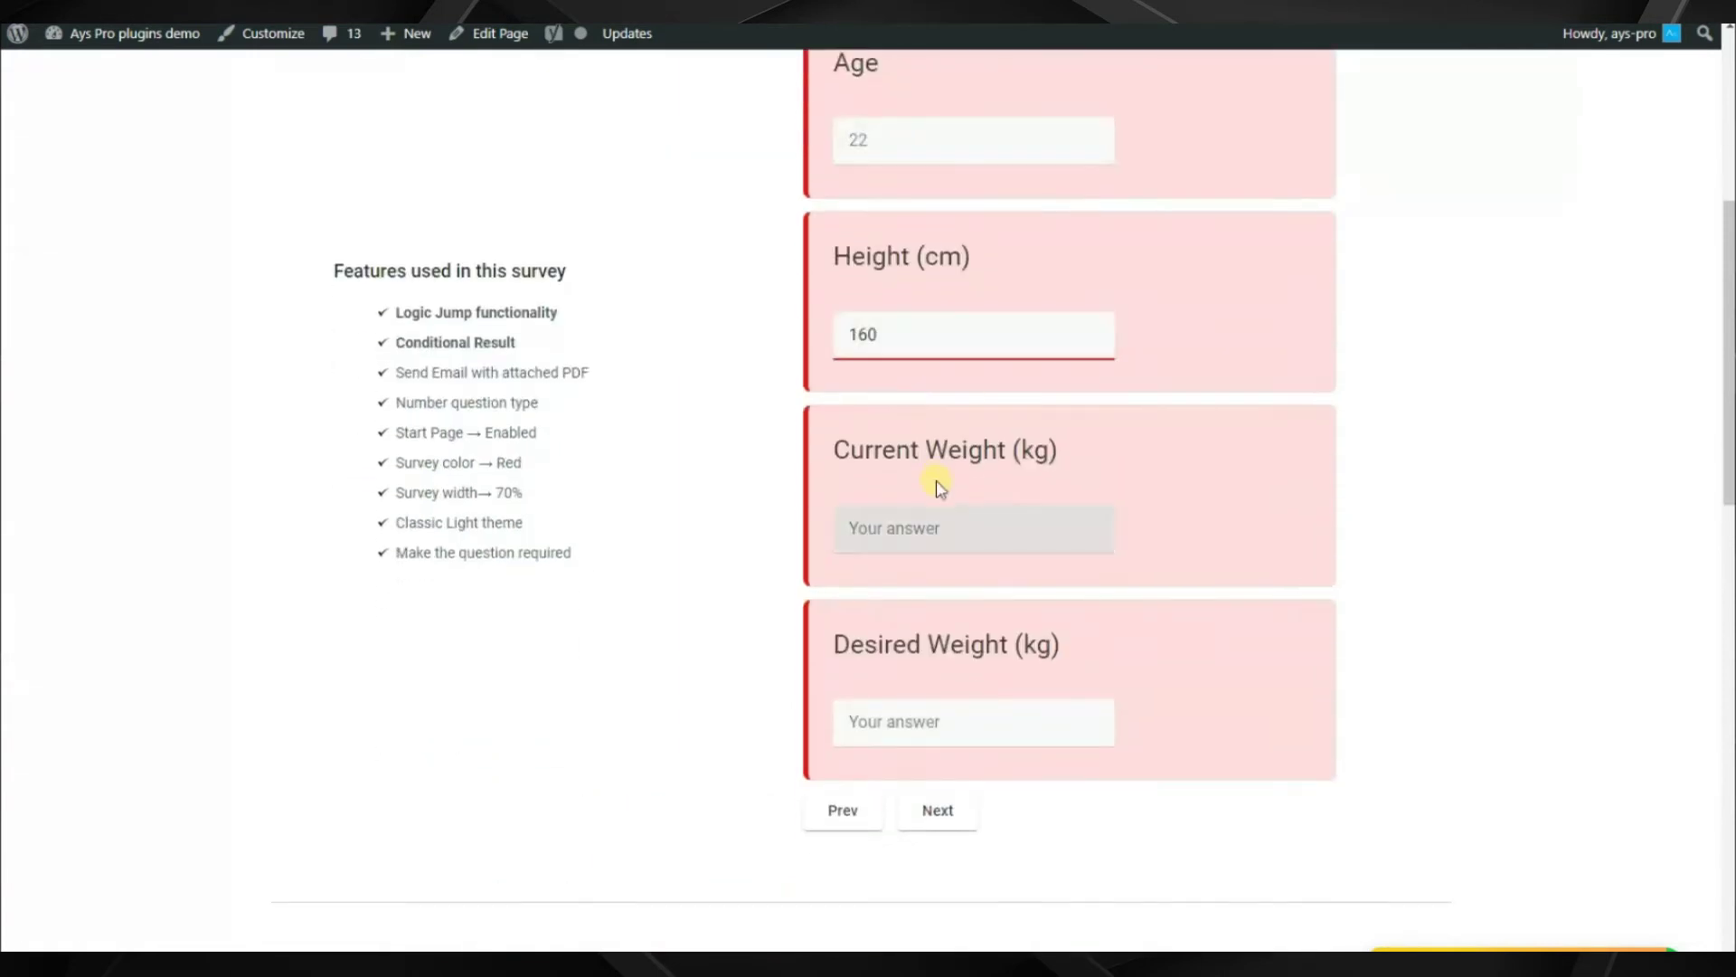
left_click(915, 514)
type("50")
left_click(860, 715)
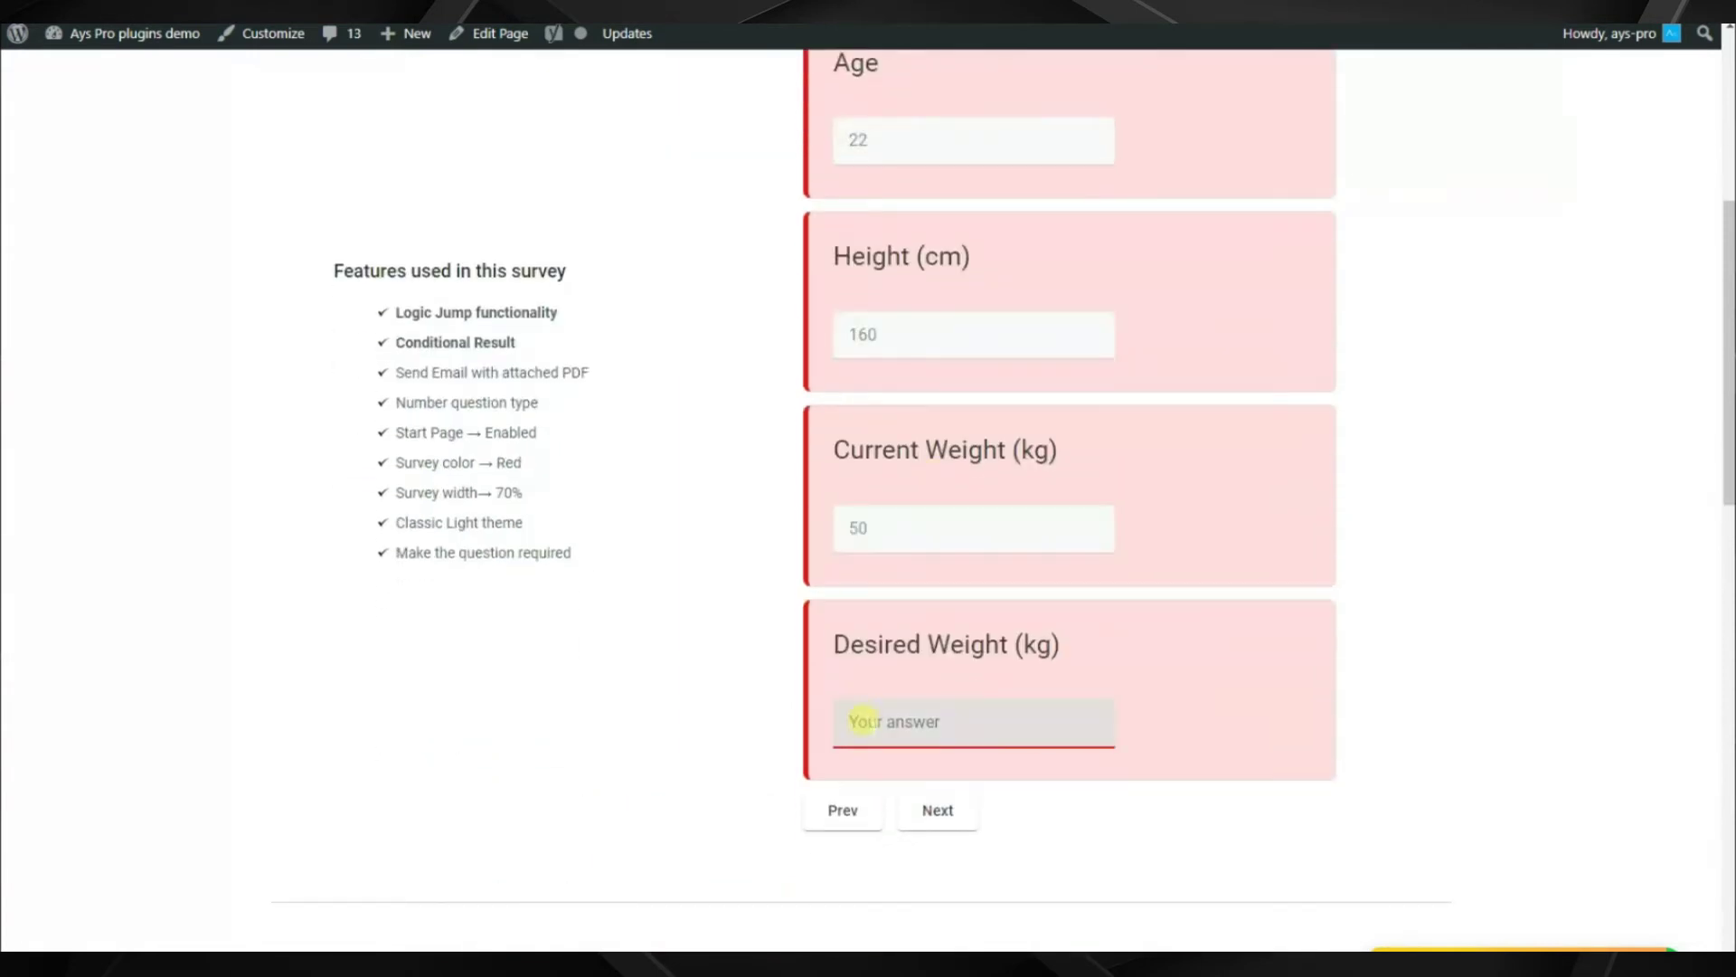
type("45")
Choose the Hourglass body type and finish the survey
left_click(938, 809)
left_click(905, 739)
left_click(941, 813)
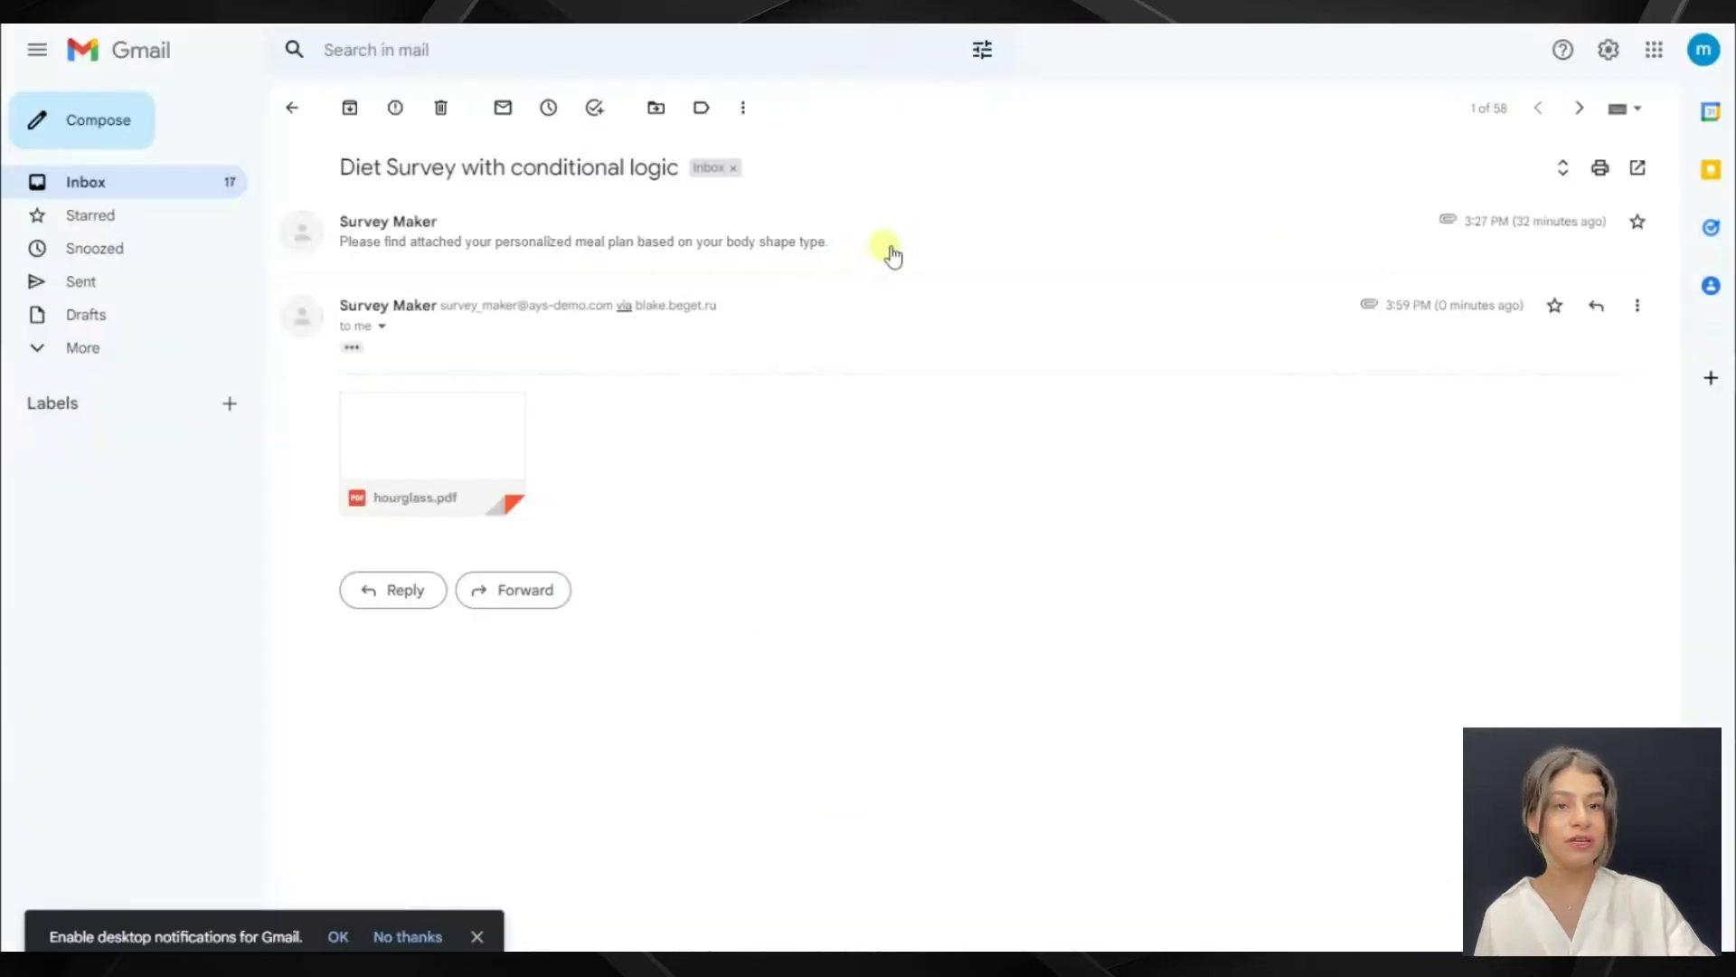
Open the hourglass.pdf attachment and scroll through the meal plan
left_click(433, 452)
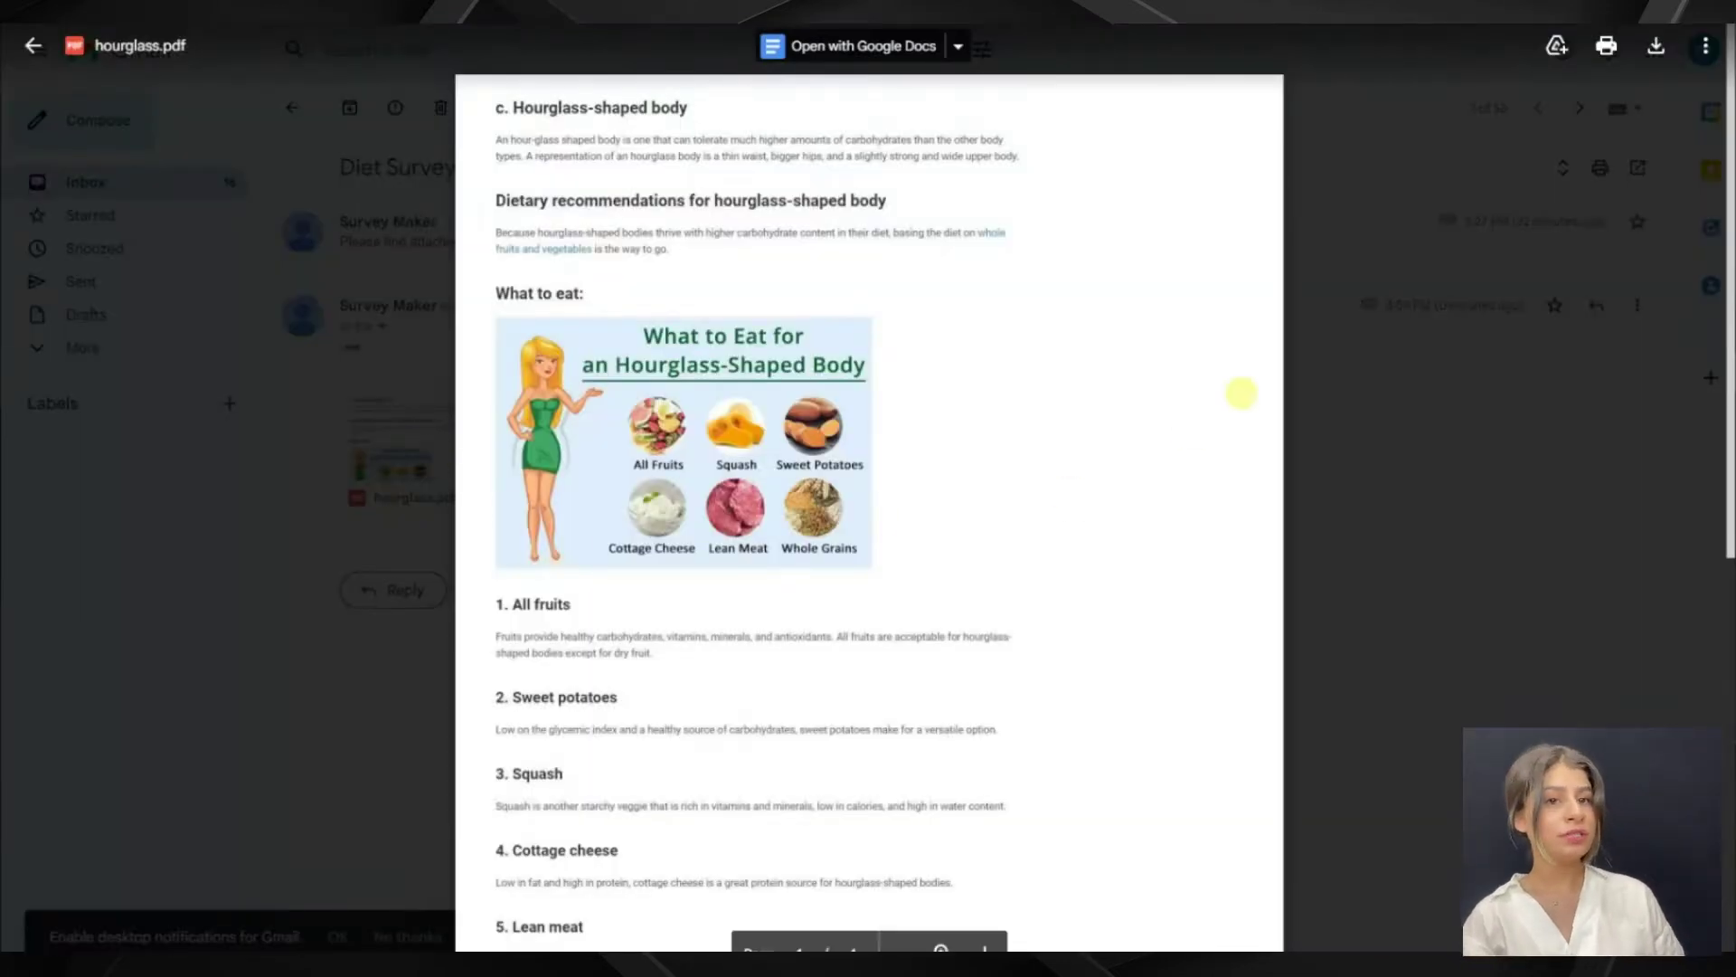
scroll(1333, 344, "down", 5)
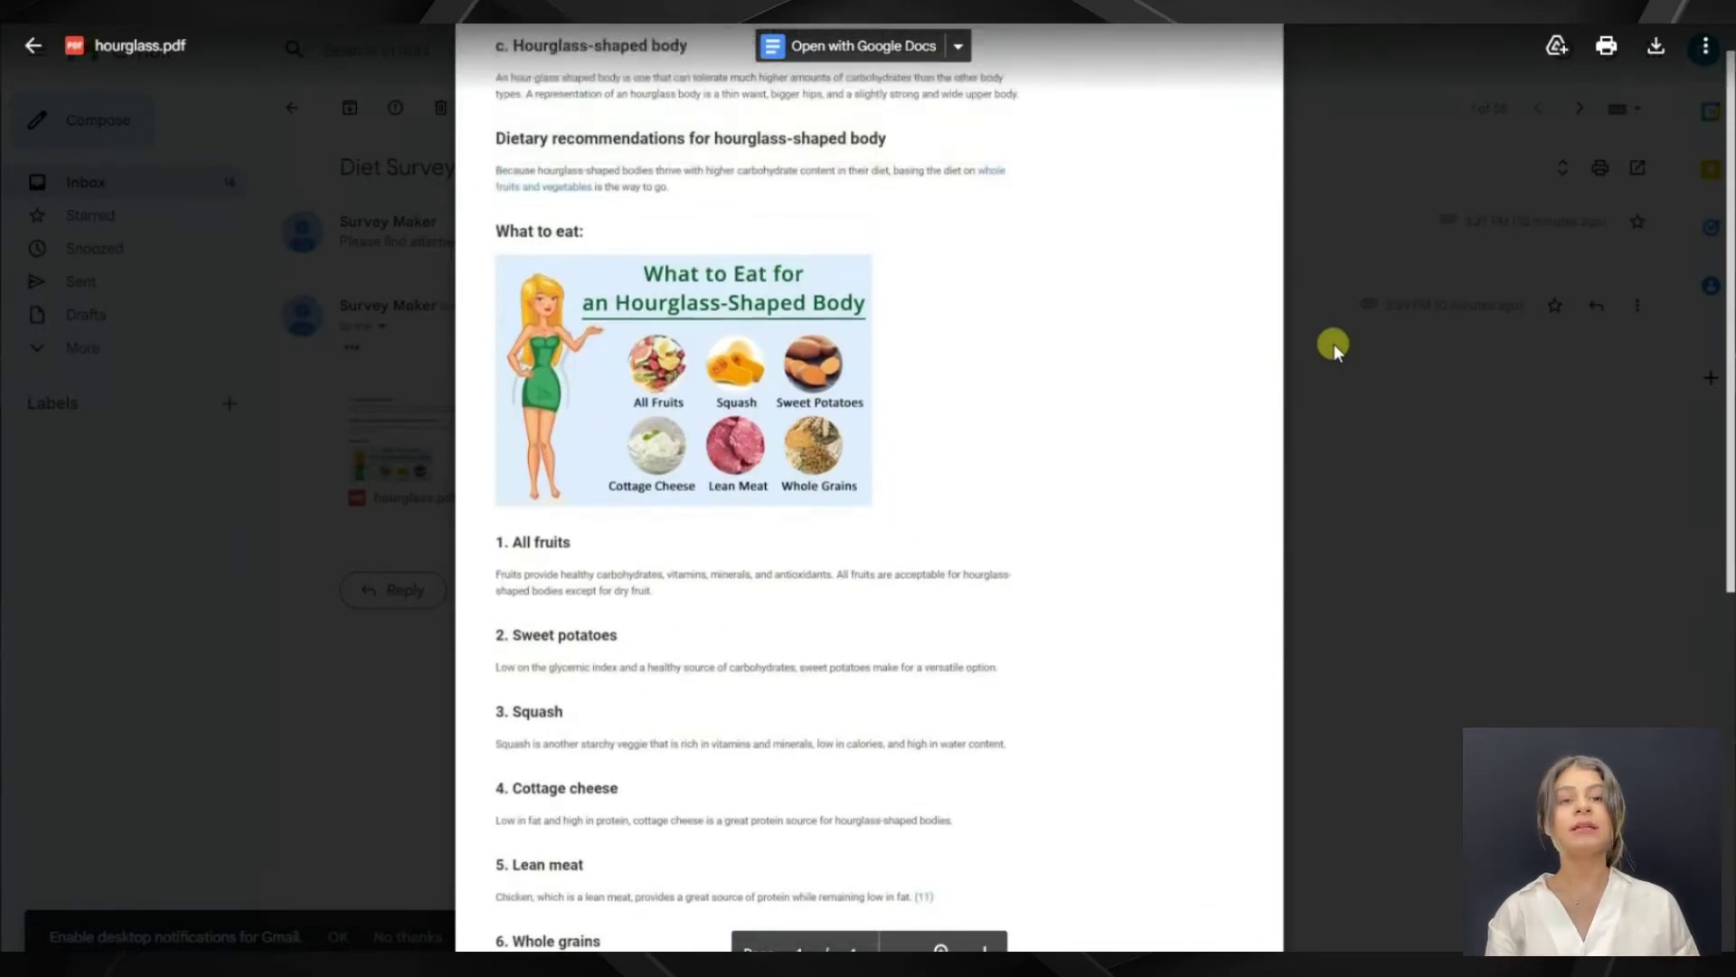
scroll(1333, 344, "down", 4)
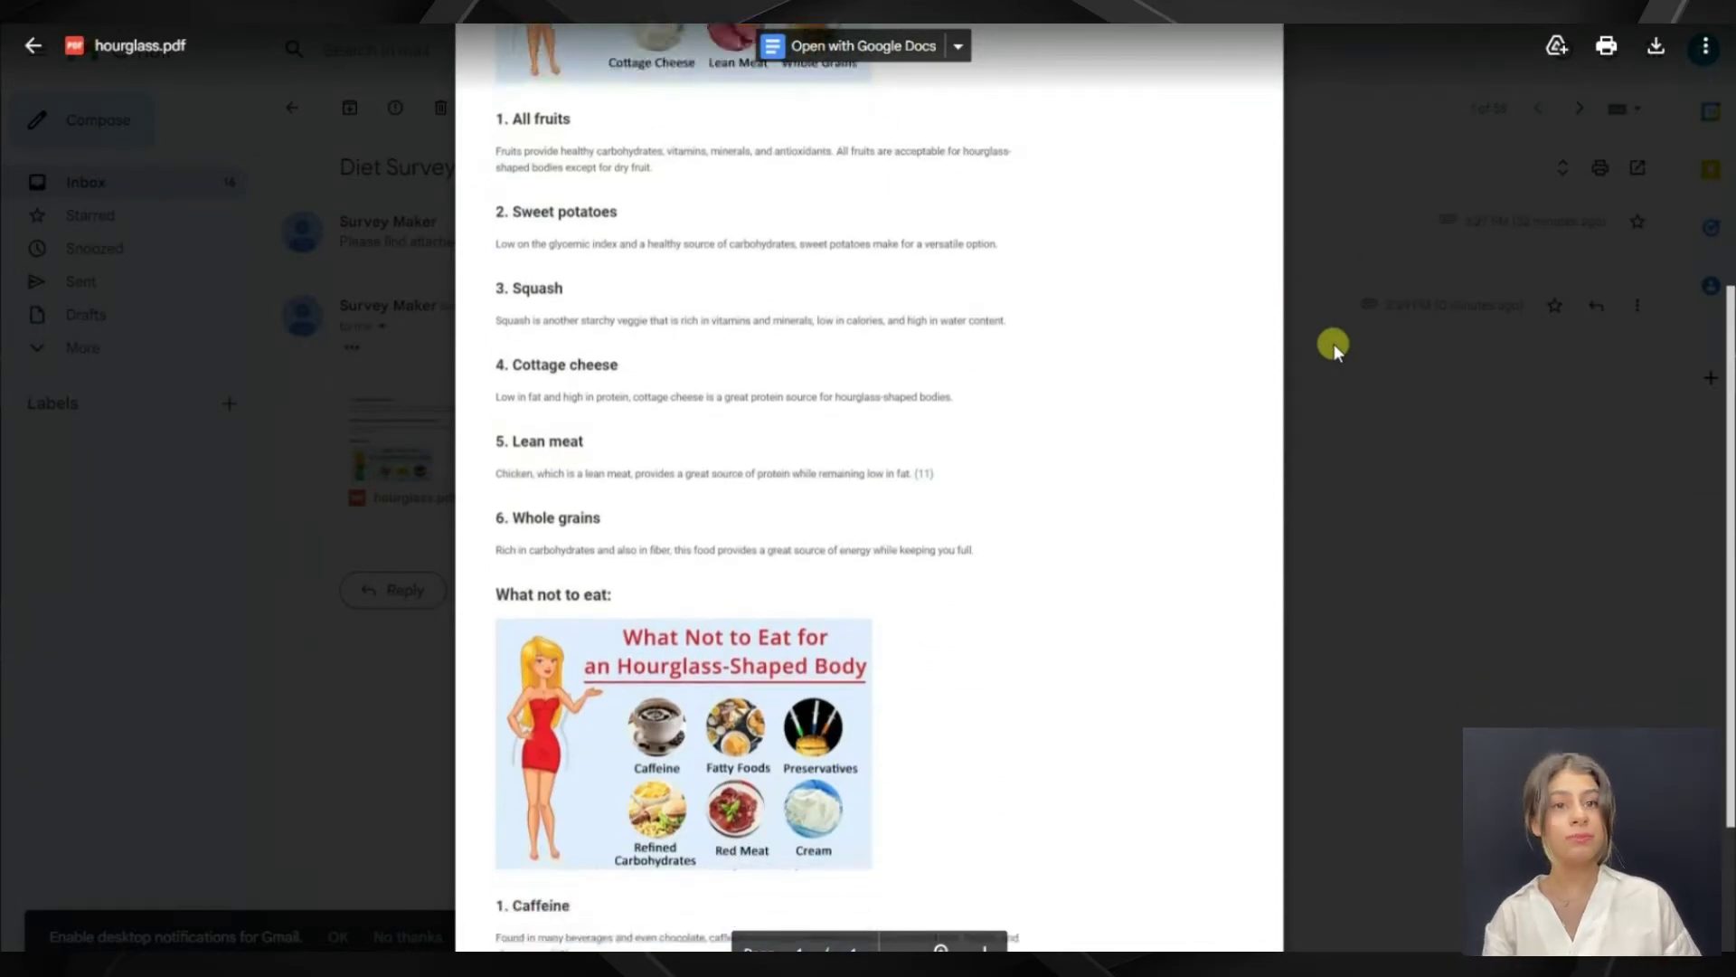
scroll(1333, 344, "down", 1)
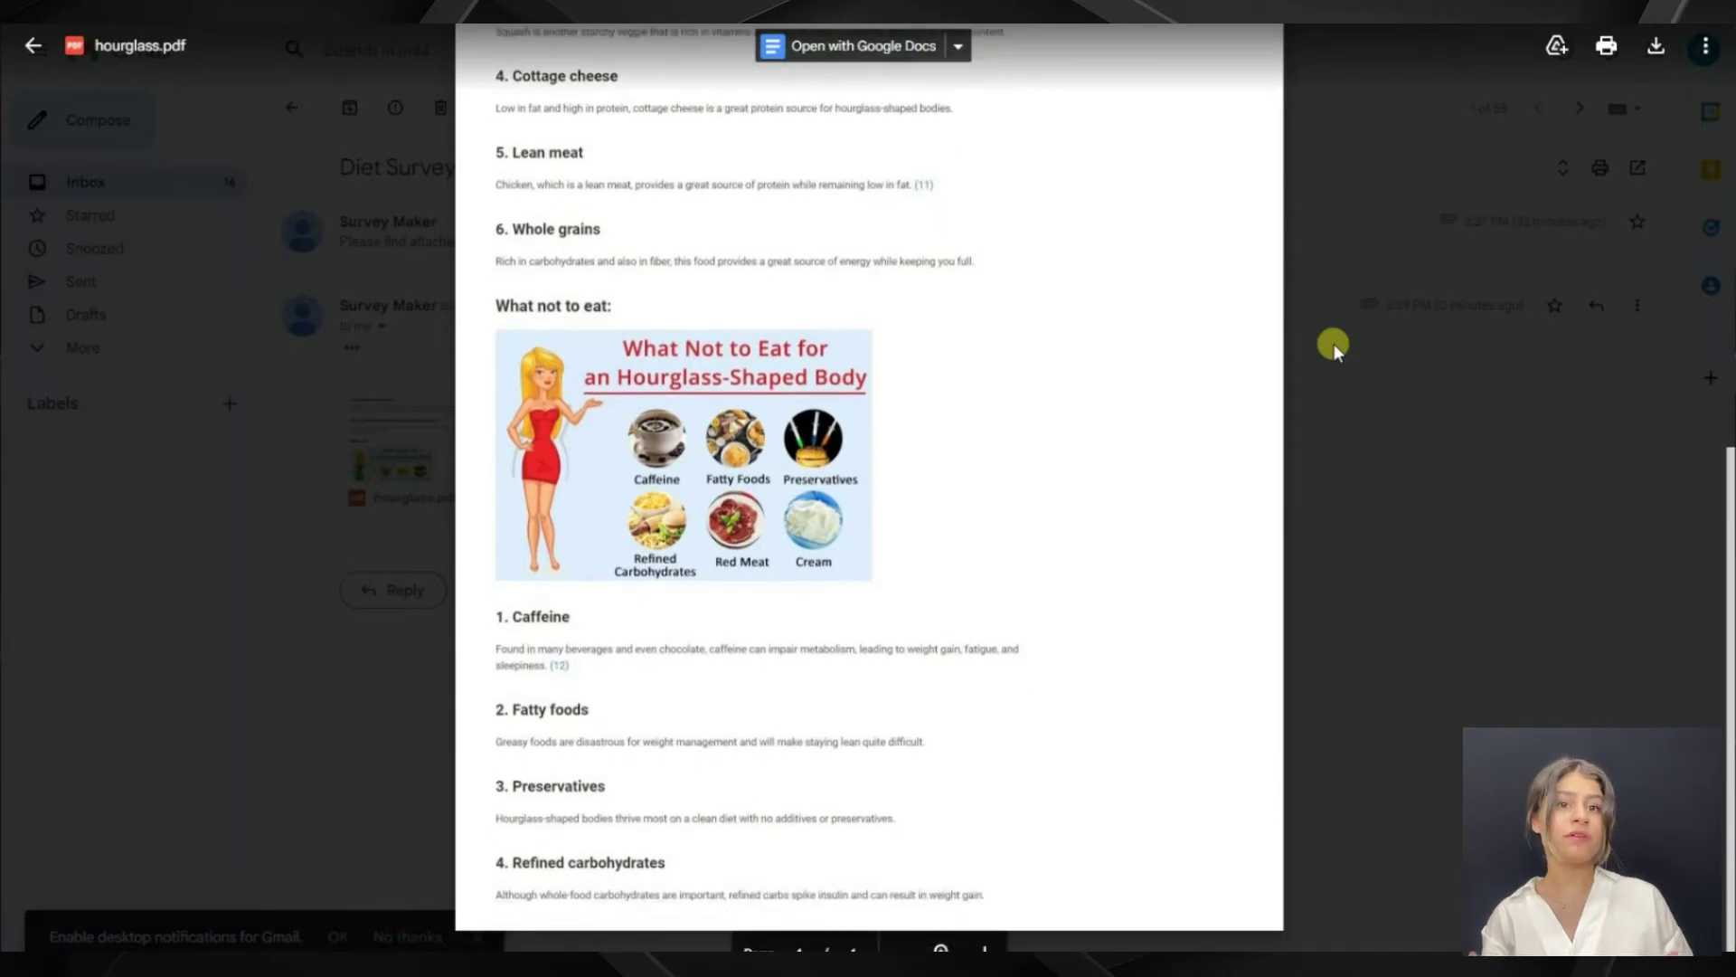
scroll(1333, 343, "up", 9)
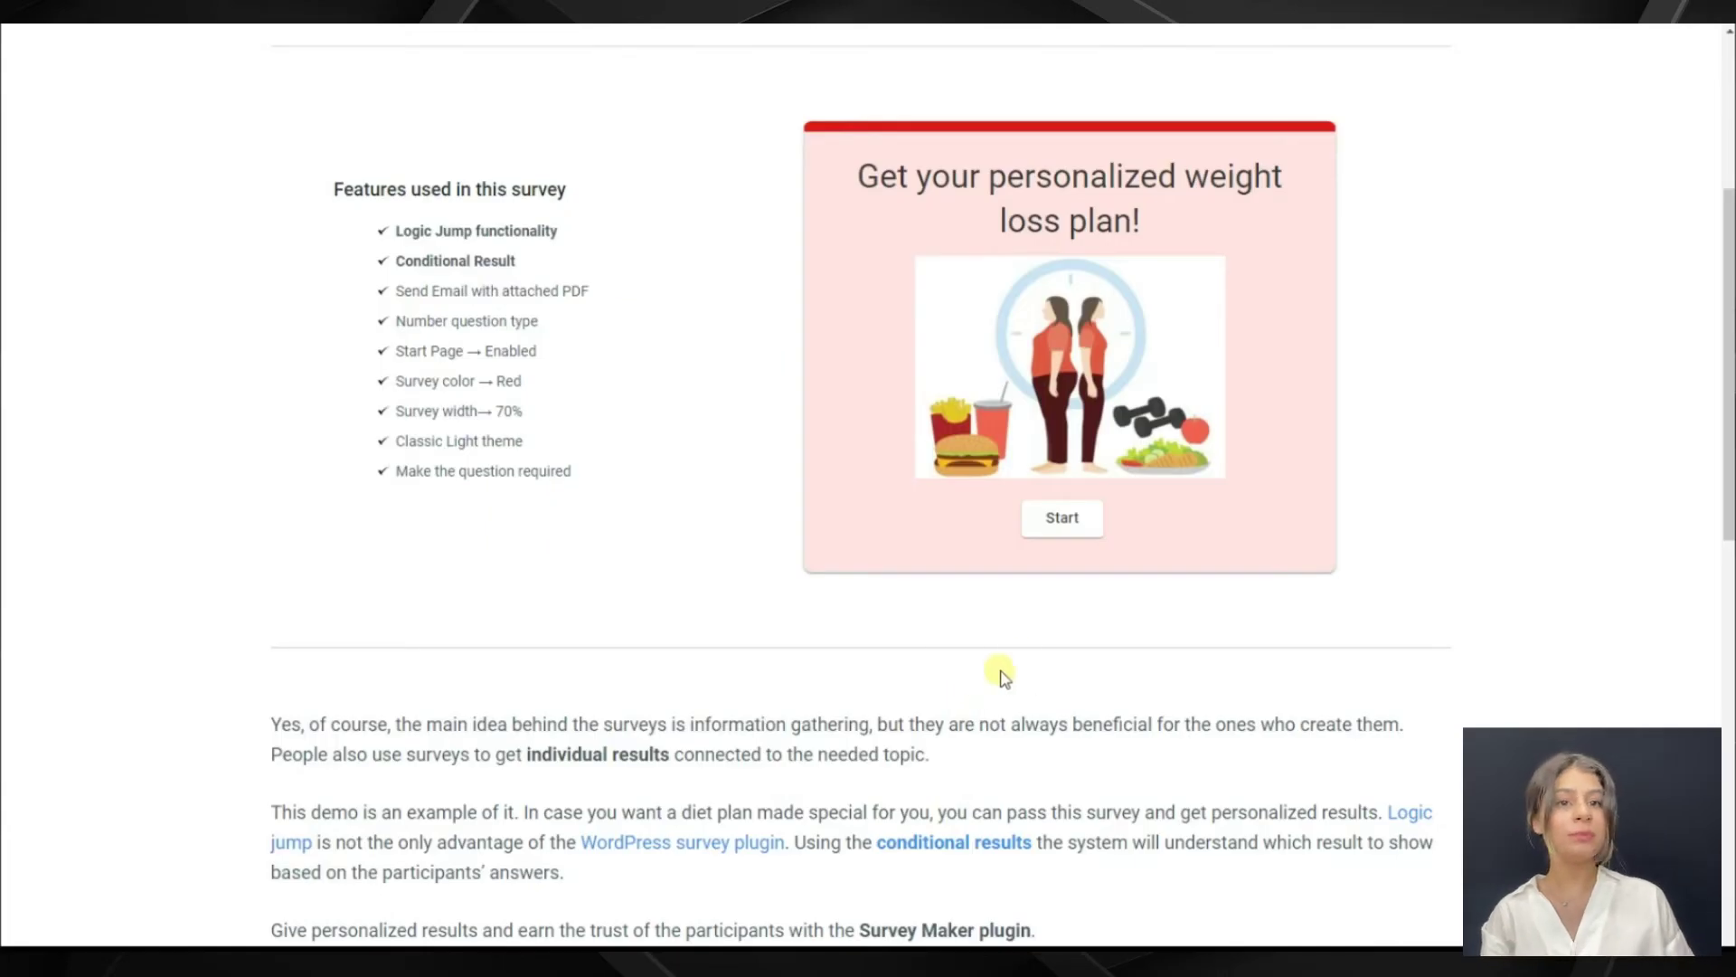
Restart the survey with the pasted email, answer No to losing weight, and finish
left_click(1067, 522)
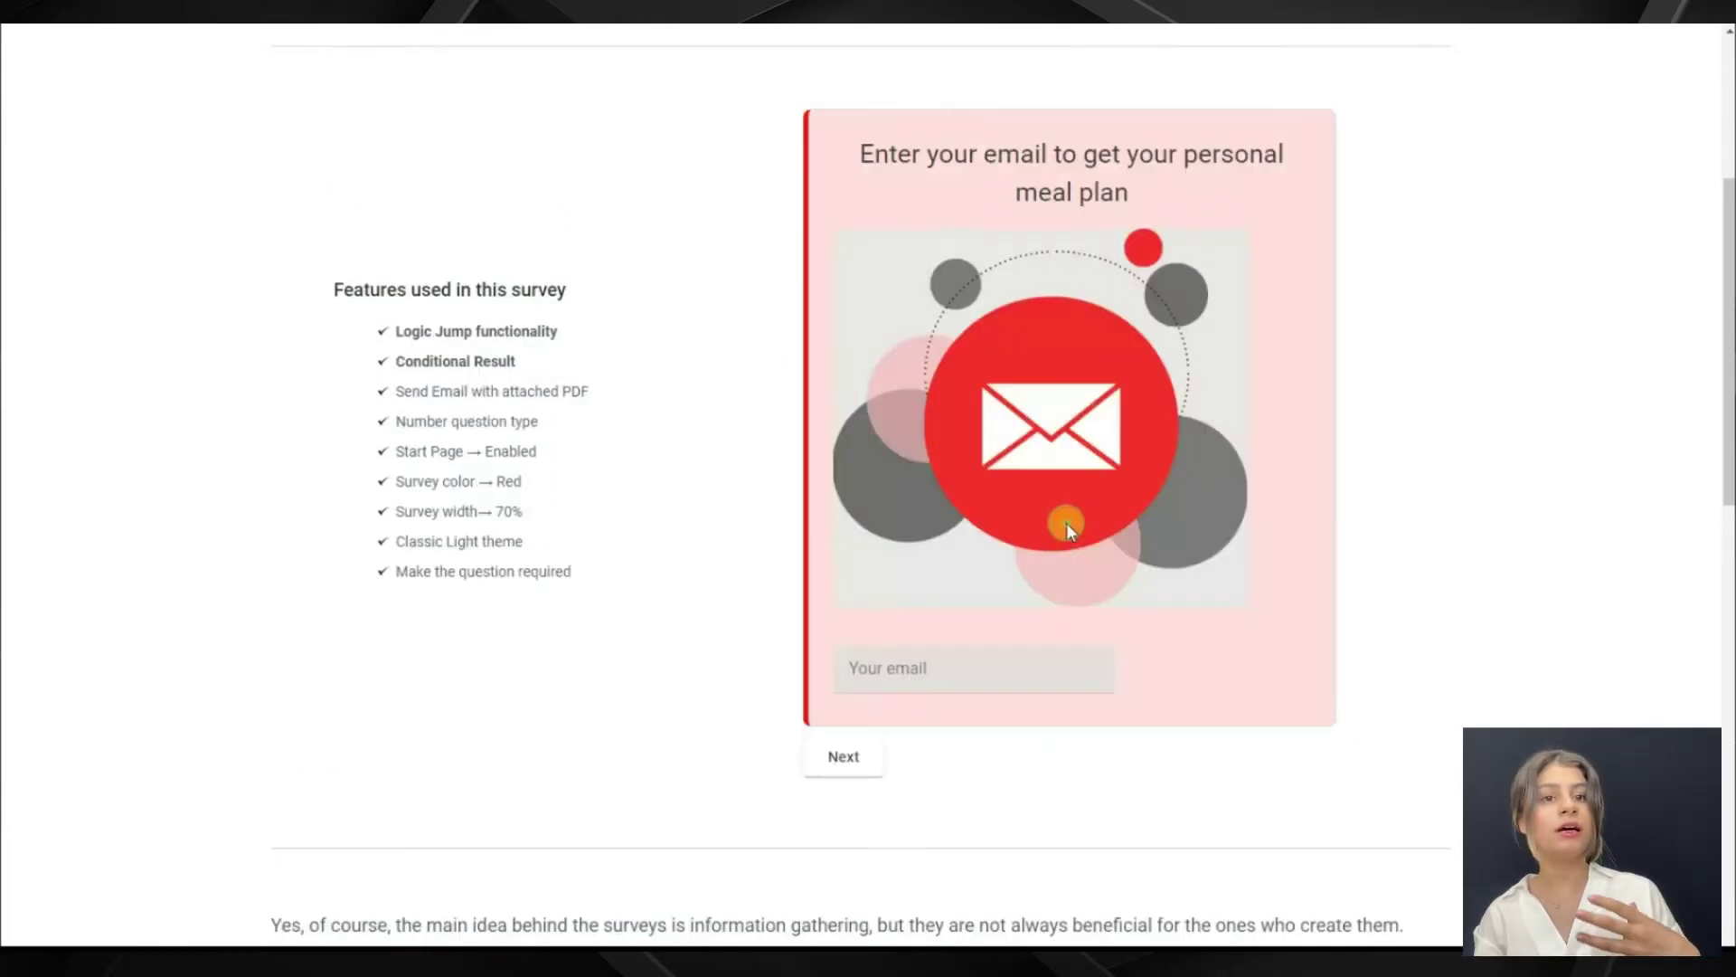
left_click(977, 658)
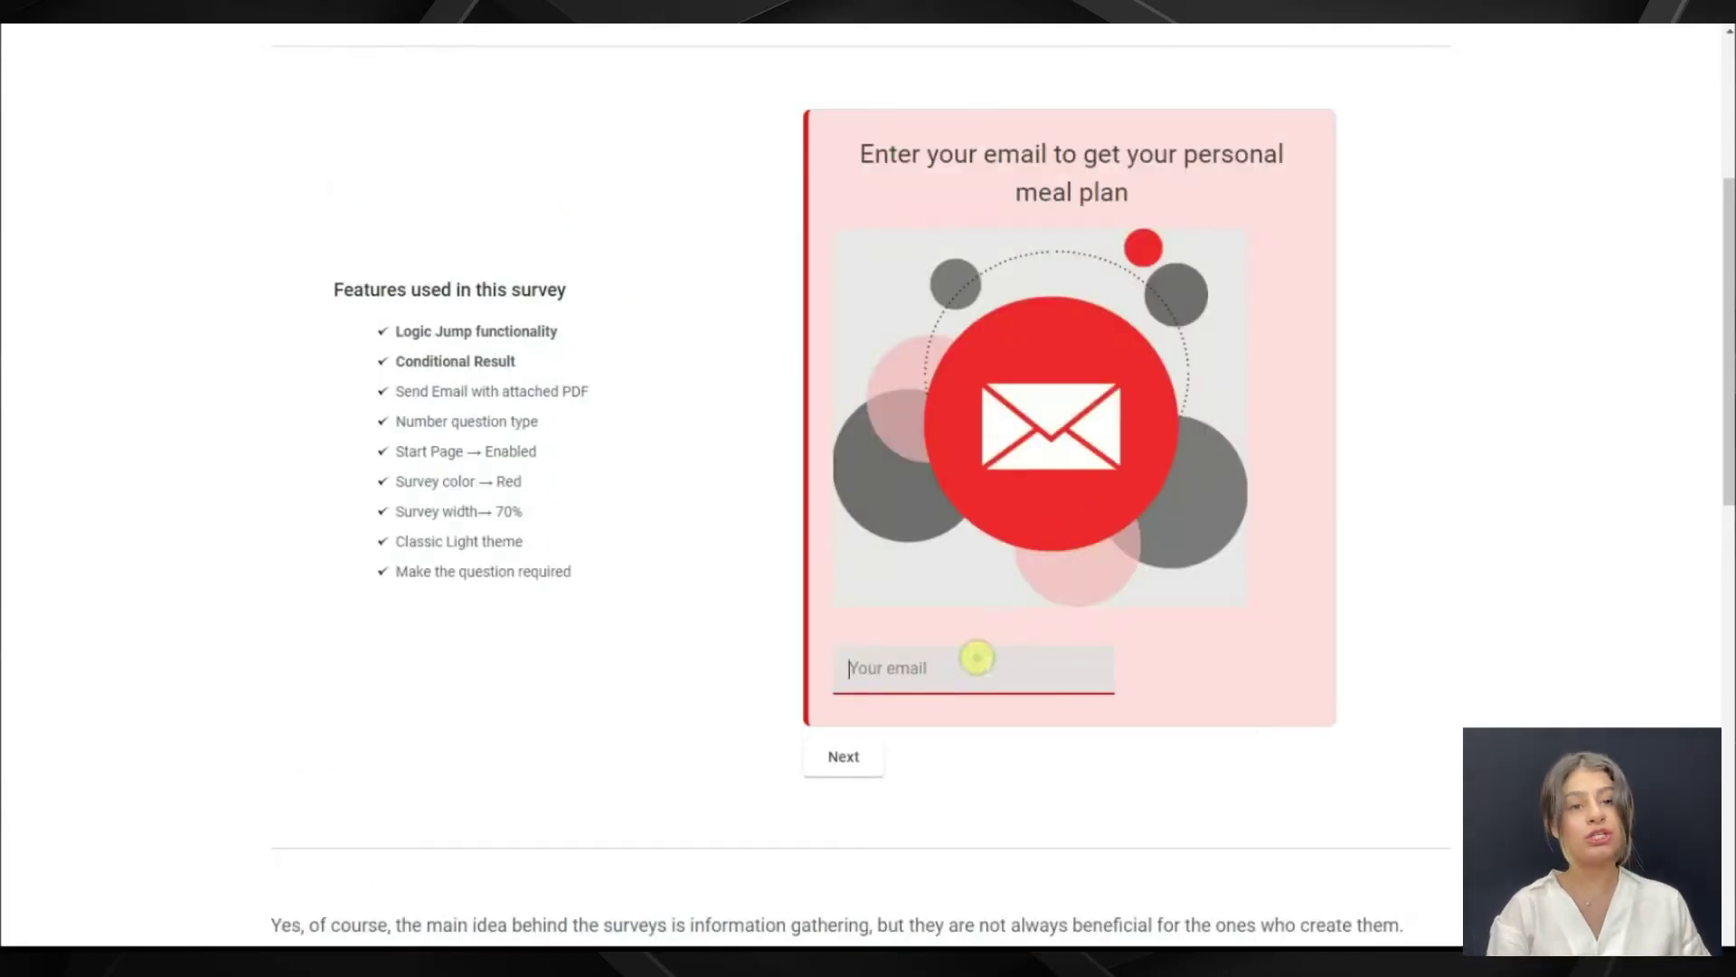
key("ctrl+v")
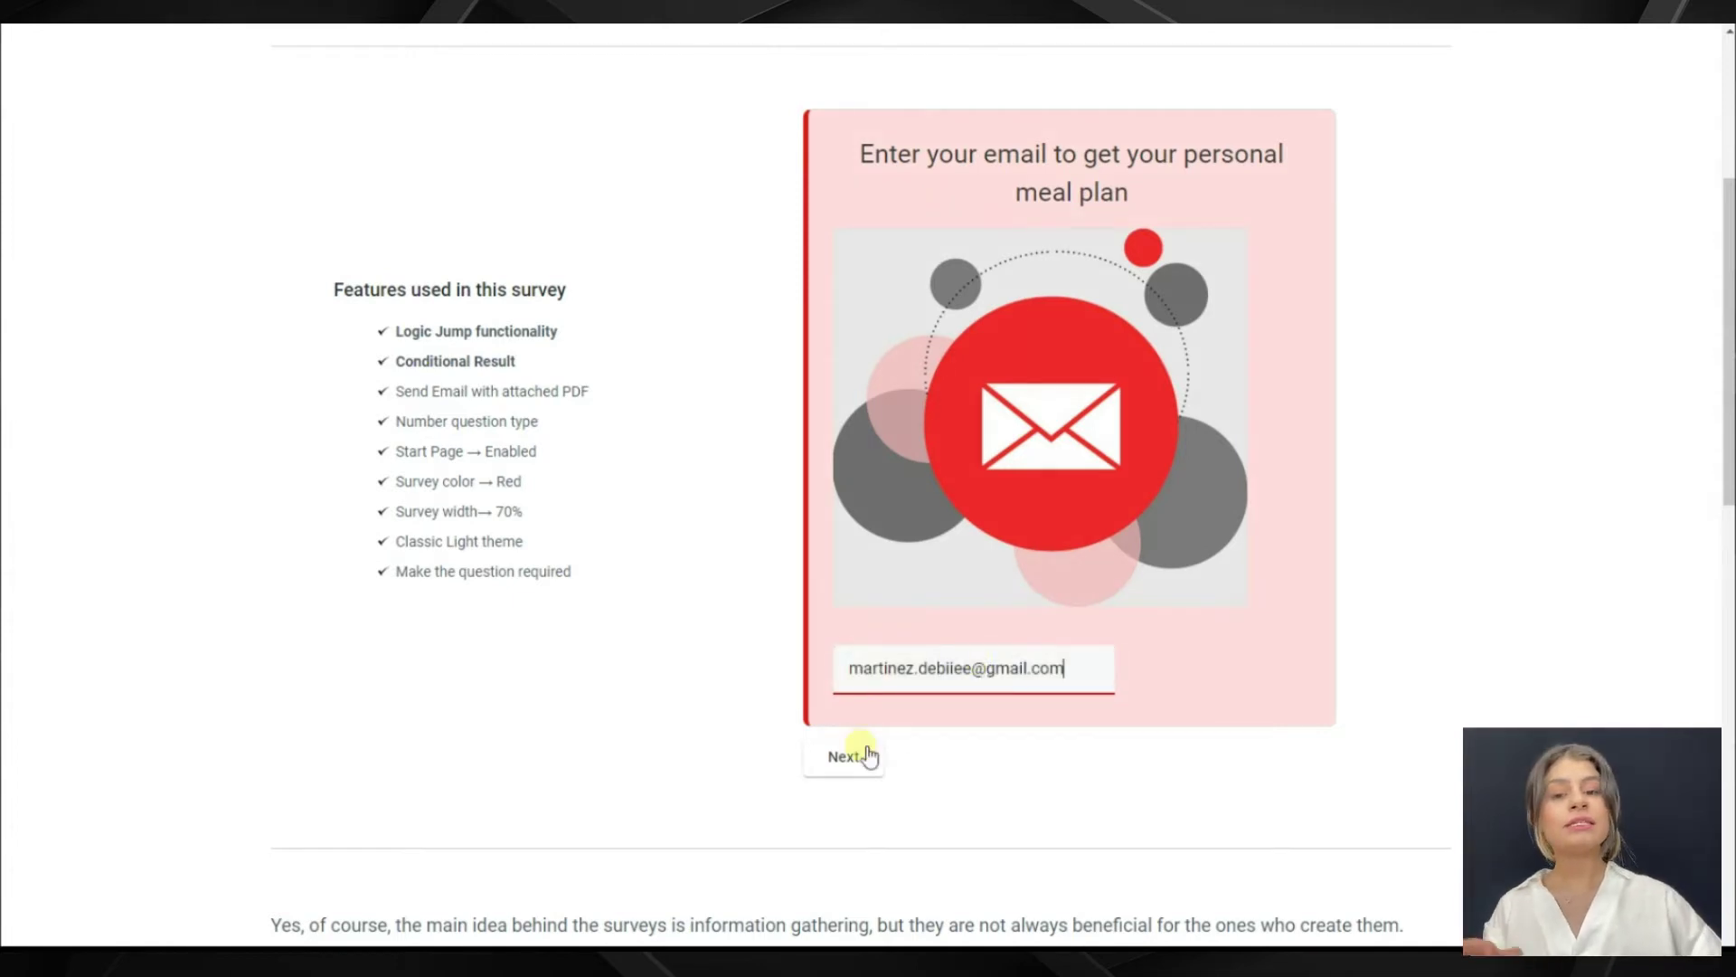
left_click(870, 755)
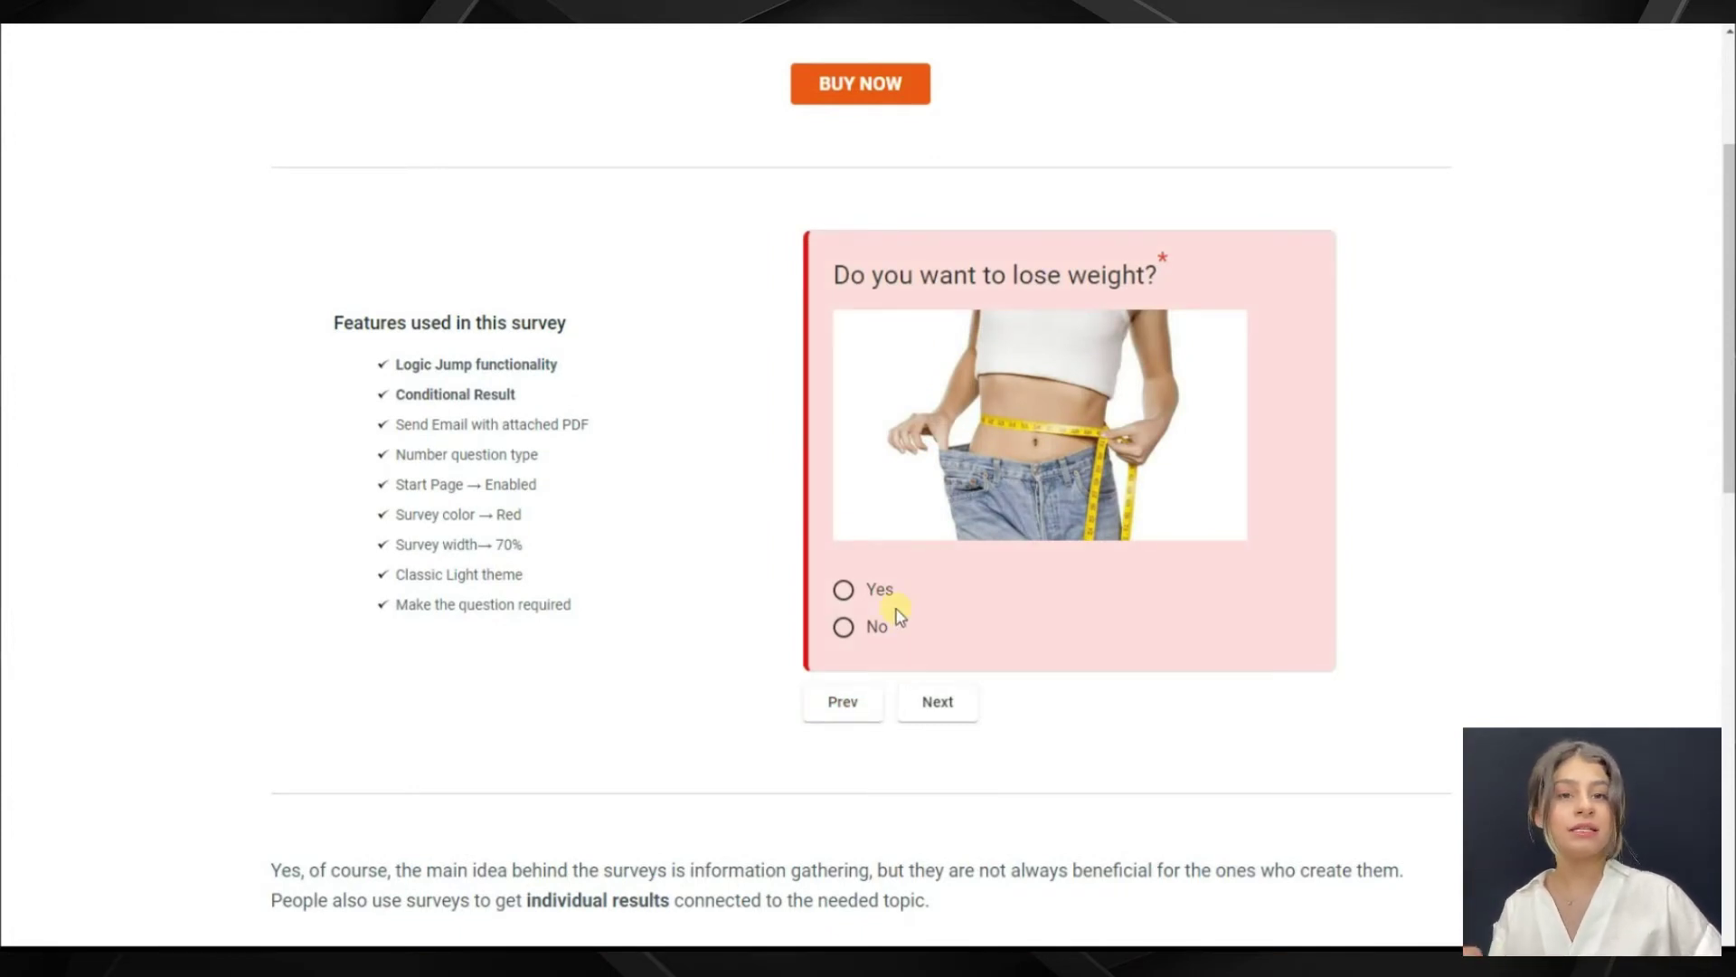
left_click(868, 629)
left_click(931, 696)
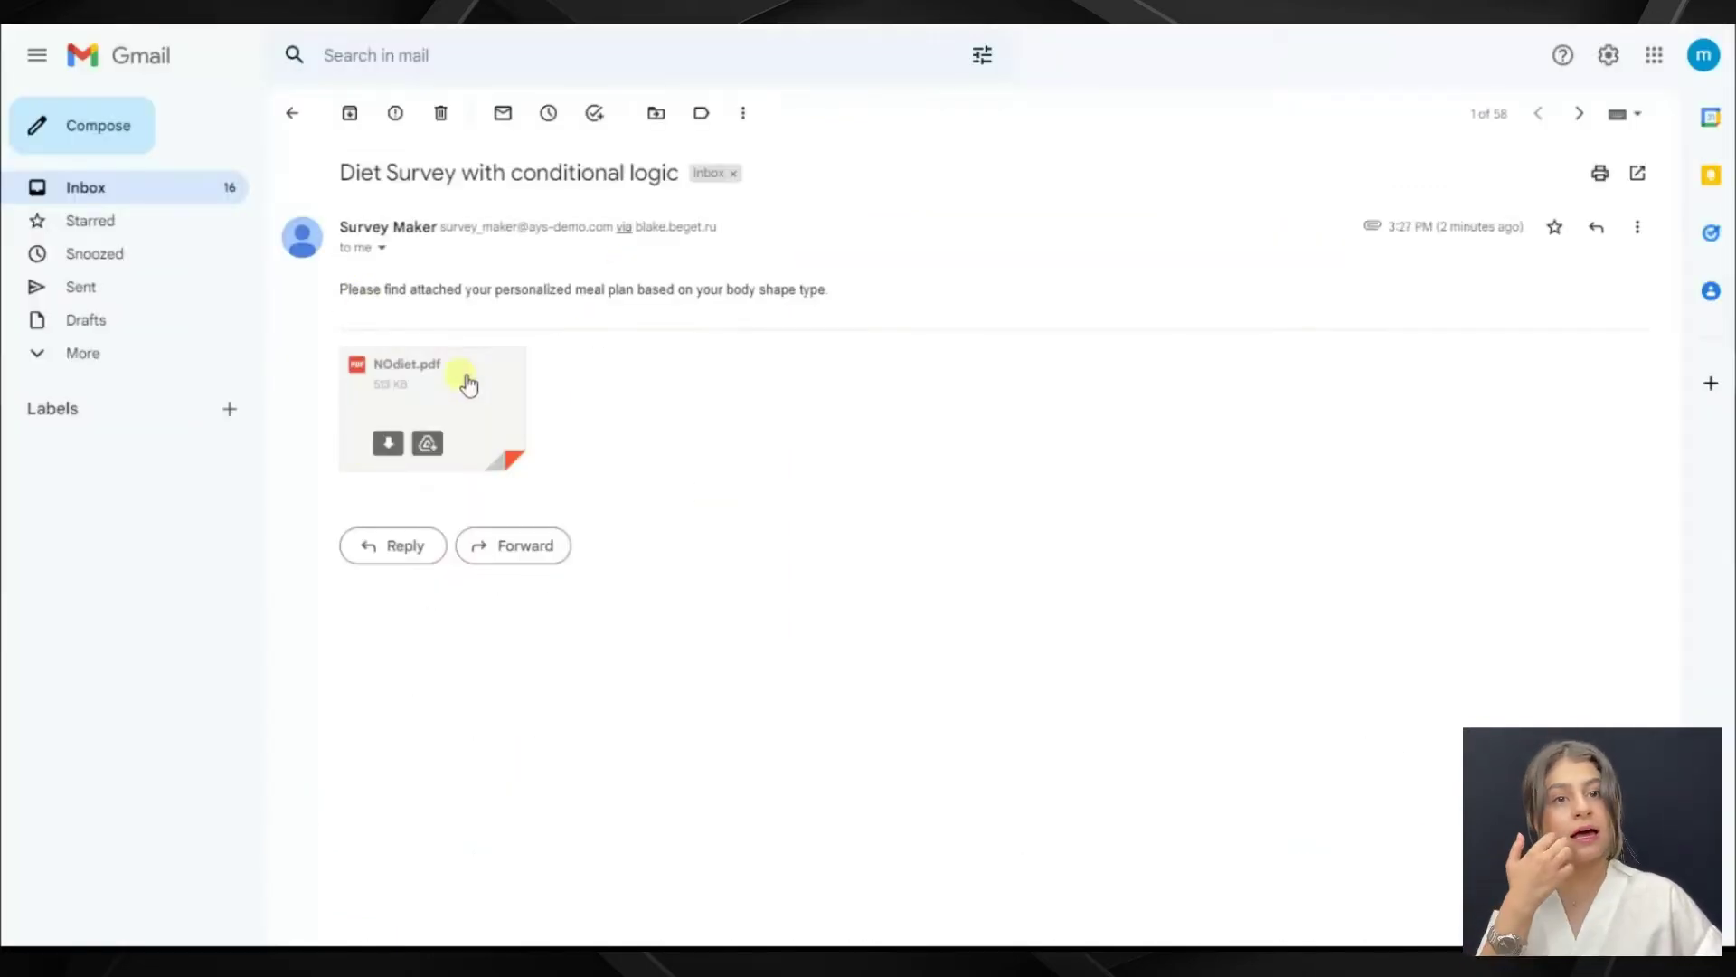
Preview the NOdiet.pdf attachment and scroll through its healthy-living advice
left_click(465, 380)
scroll(1296, 388, "down", 2)
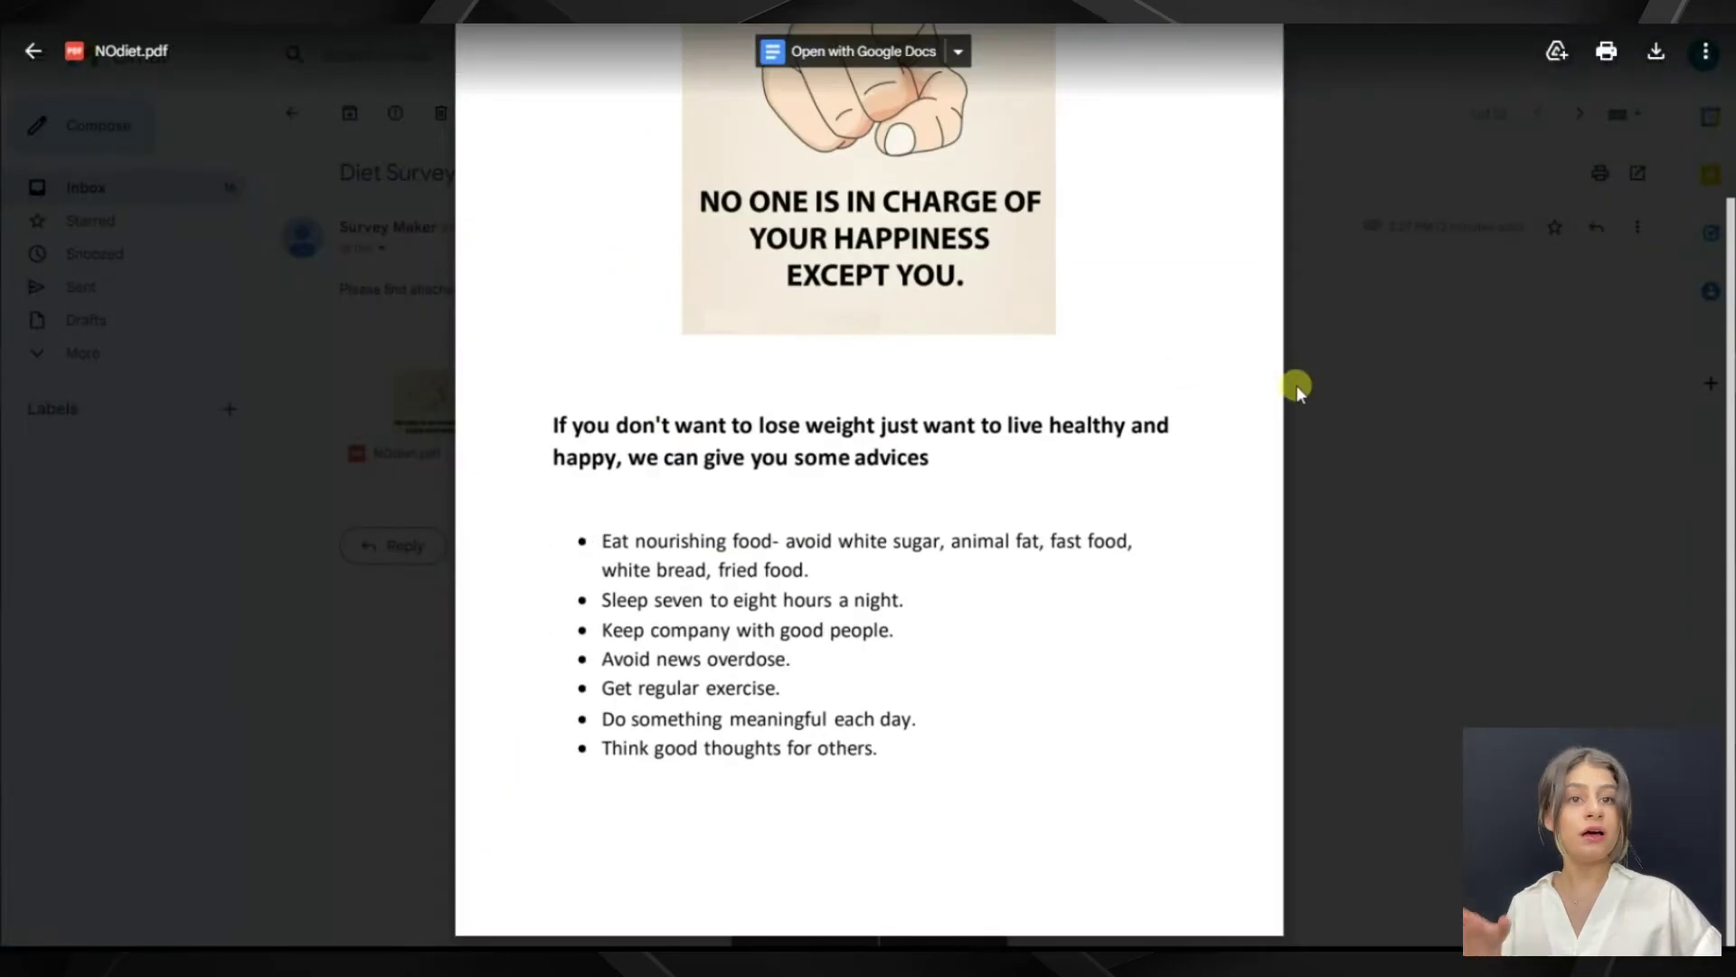
scroll(1296, 387, "up", 3)
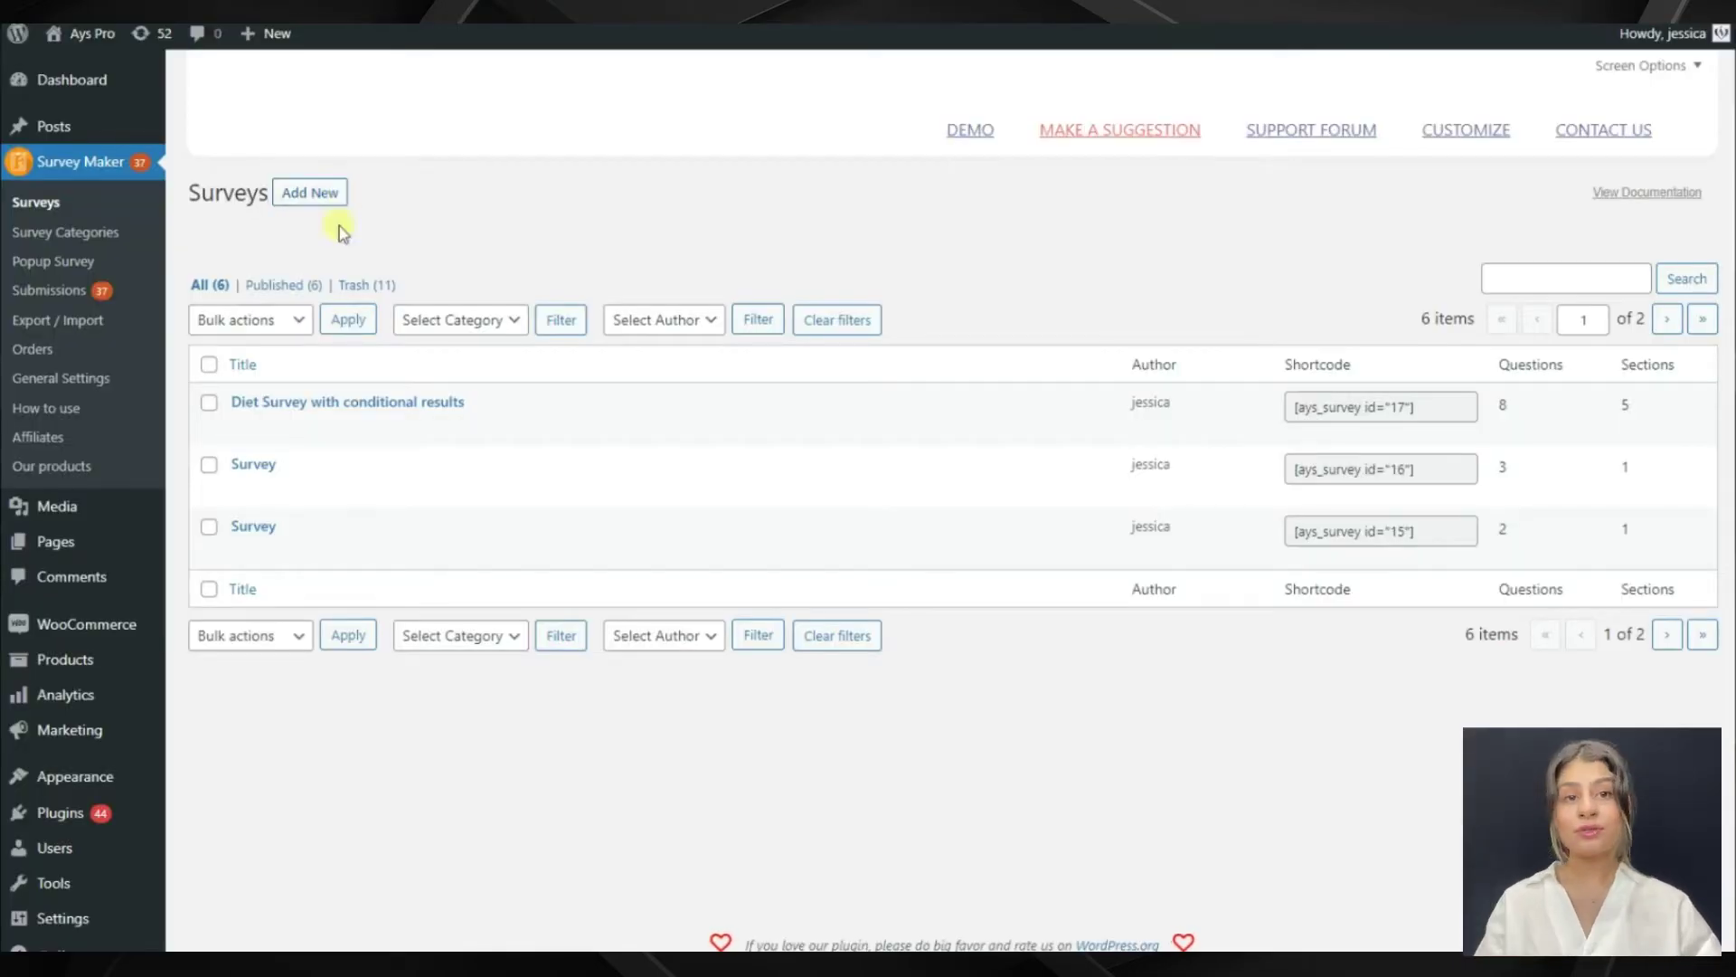
Open 'Diet Survey with conditional results', scroll through its sections, then show Conditional Results
left_click(373, 407)
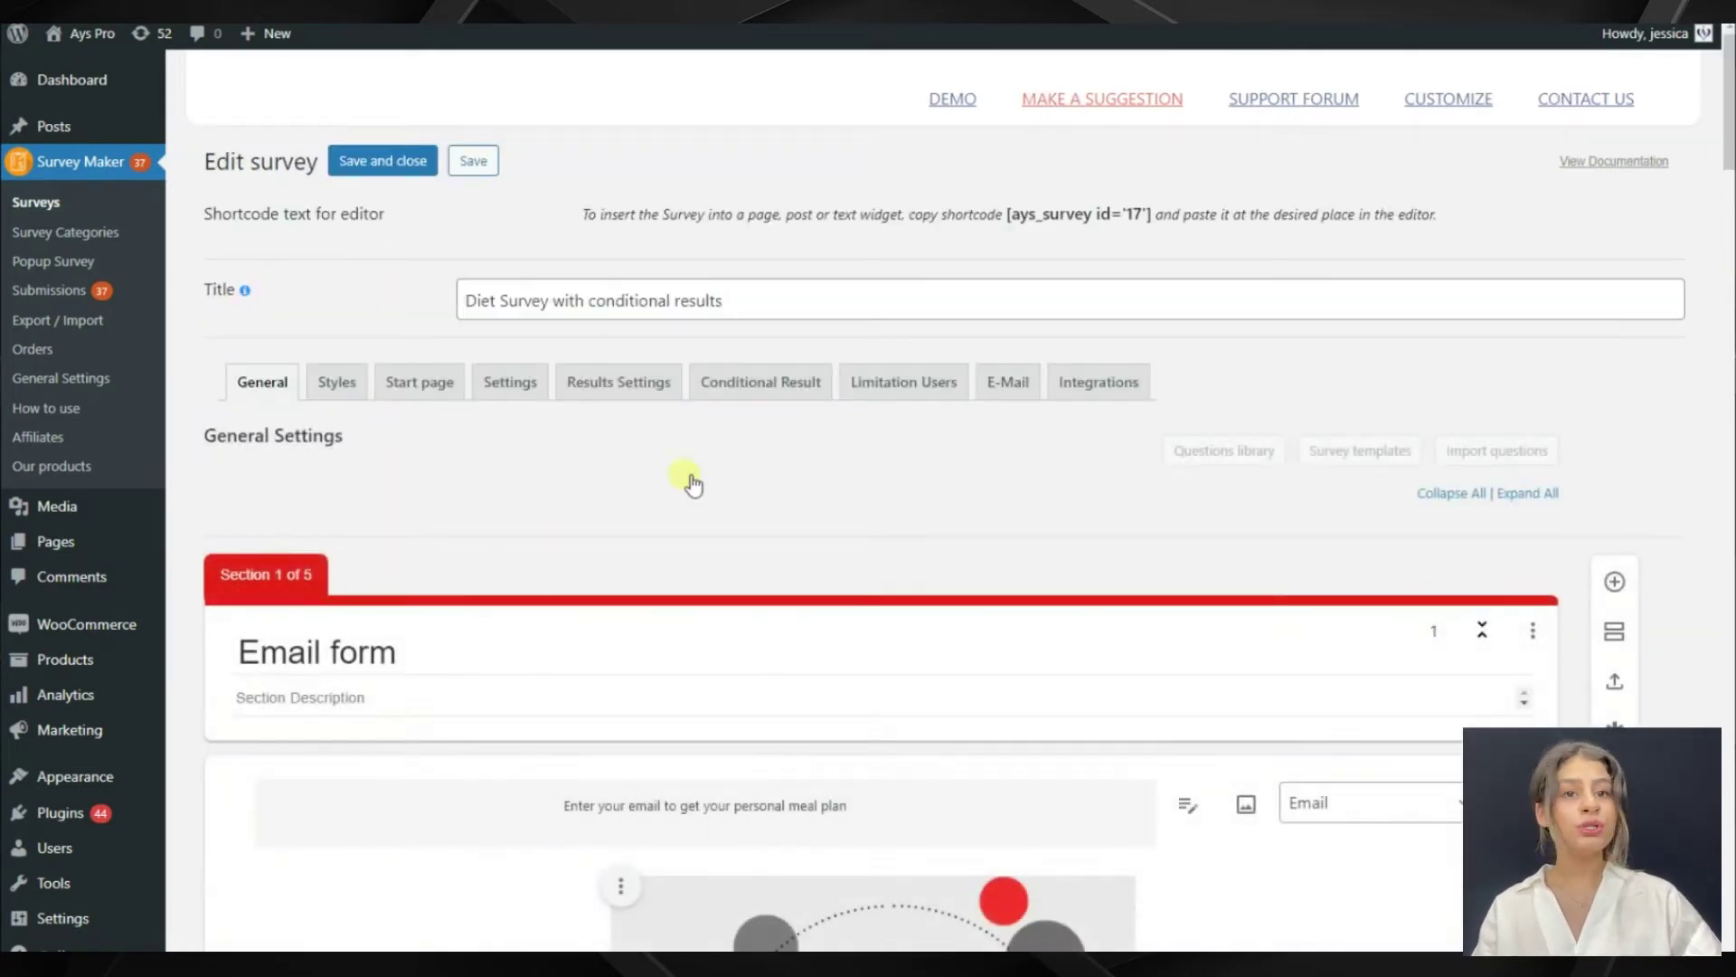
scroll(875, 480, "down", 12)
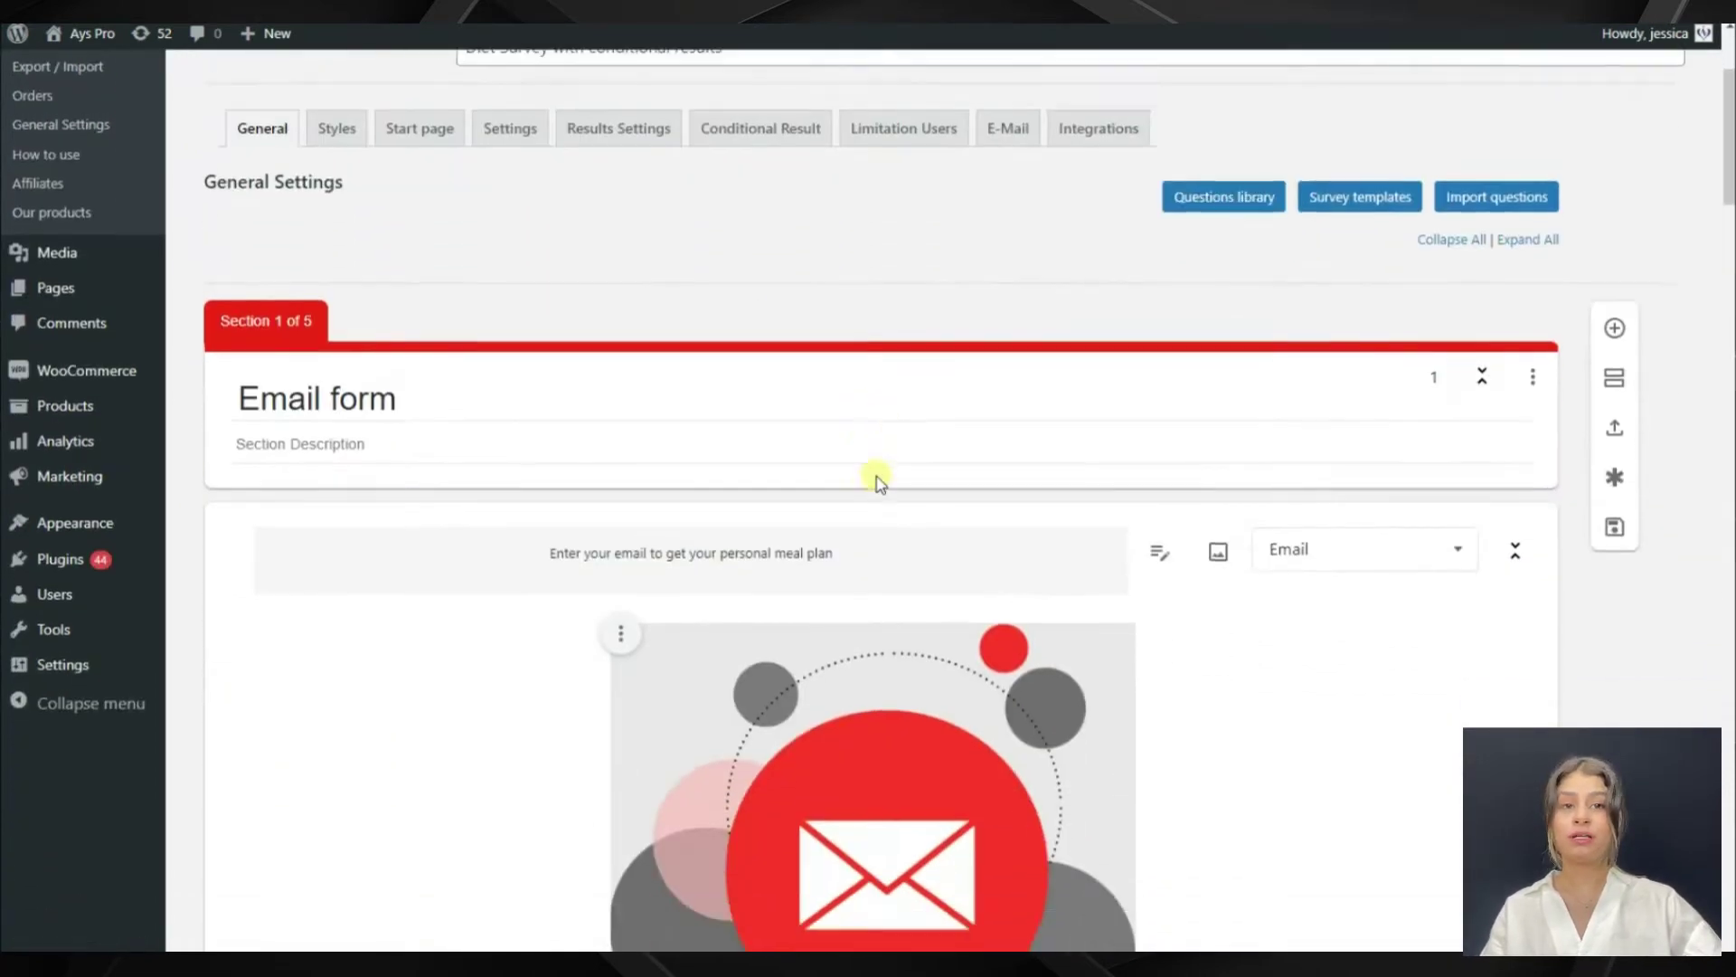
scroll(876, 479, "down", 15)
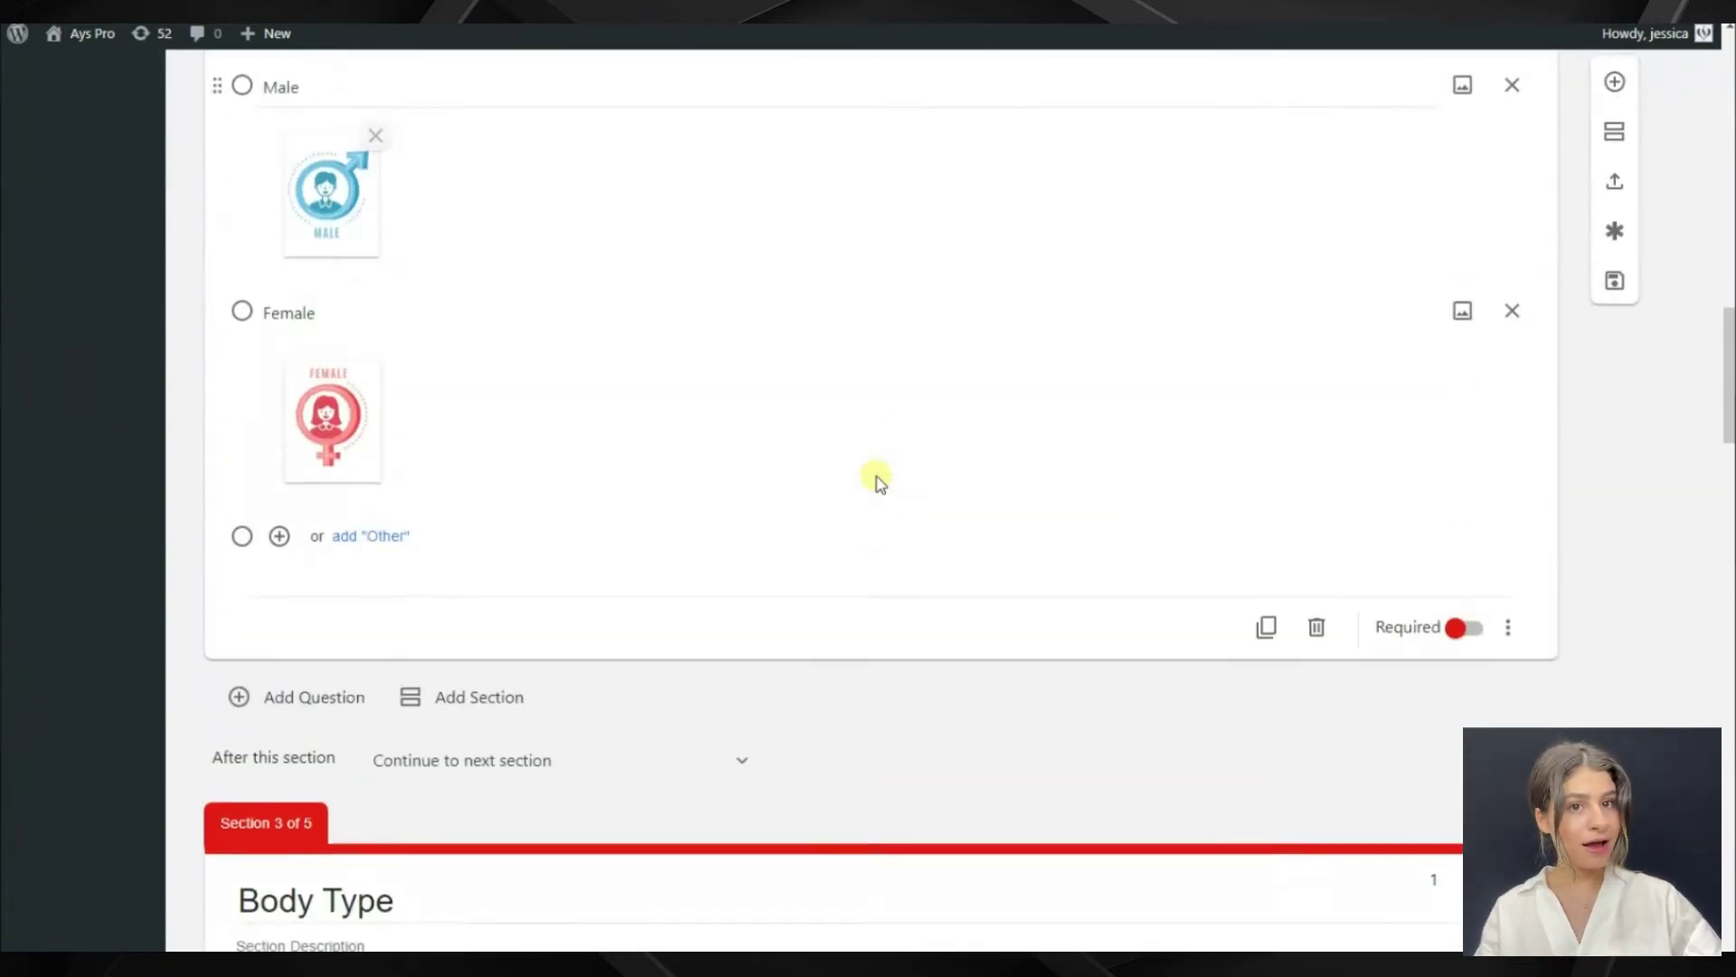
scroll(877, 479, "down", 15)
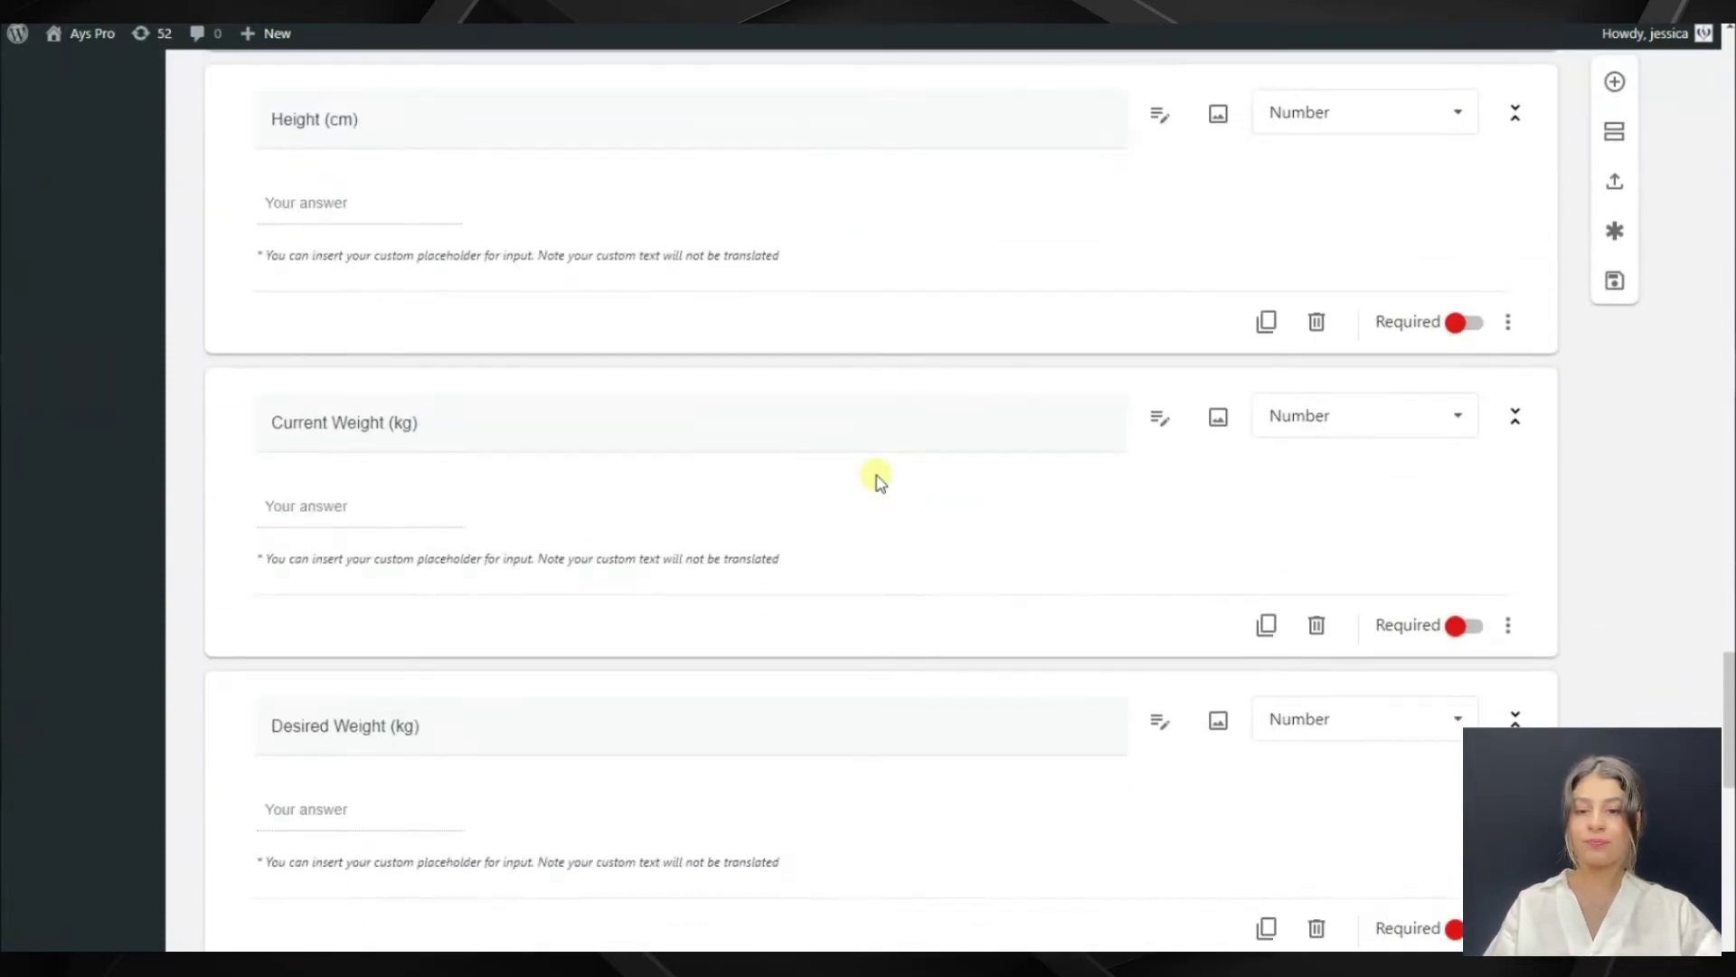
scroll(876, 465, "up", 15)
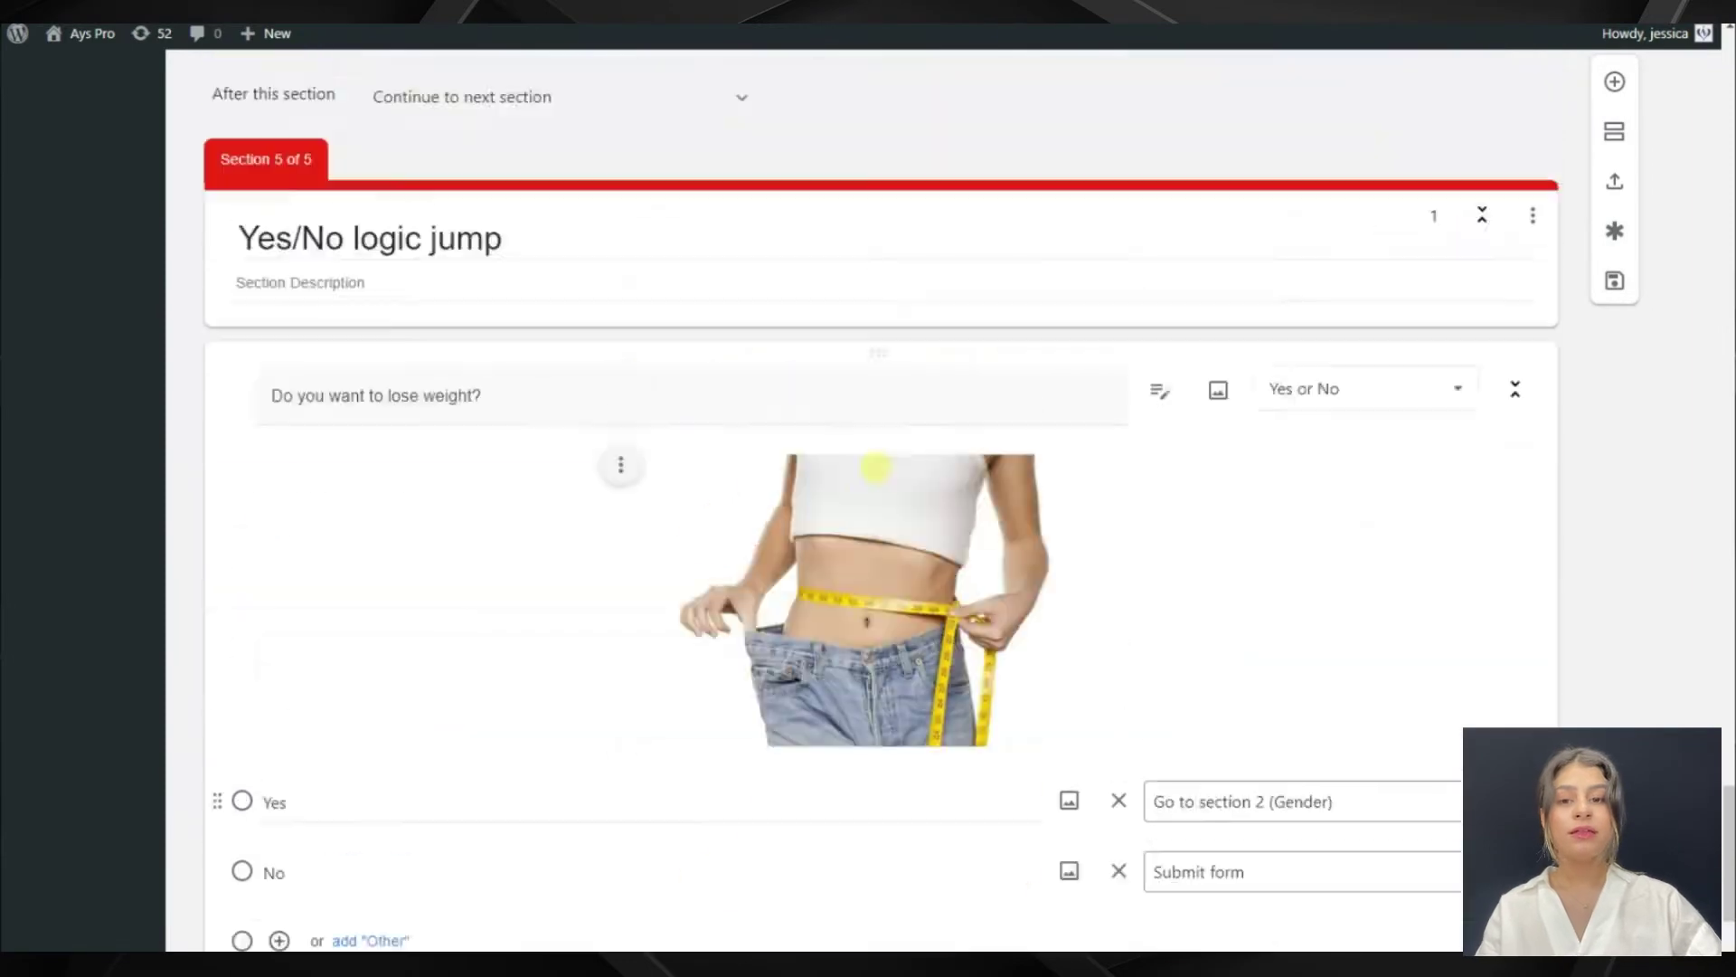
scroll(872, 465, "up", 20)
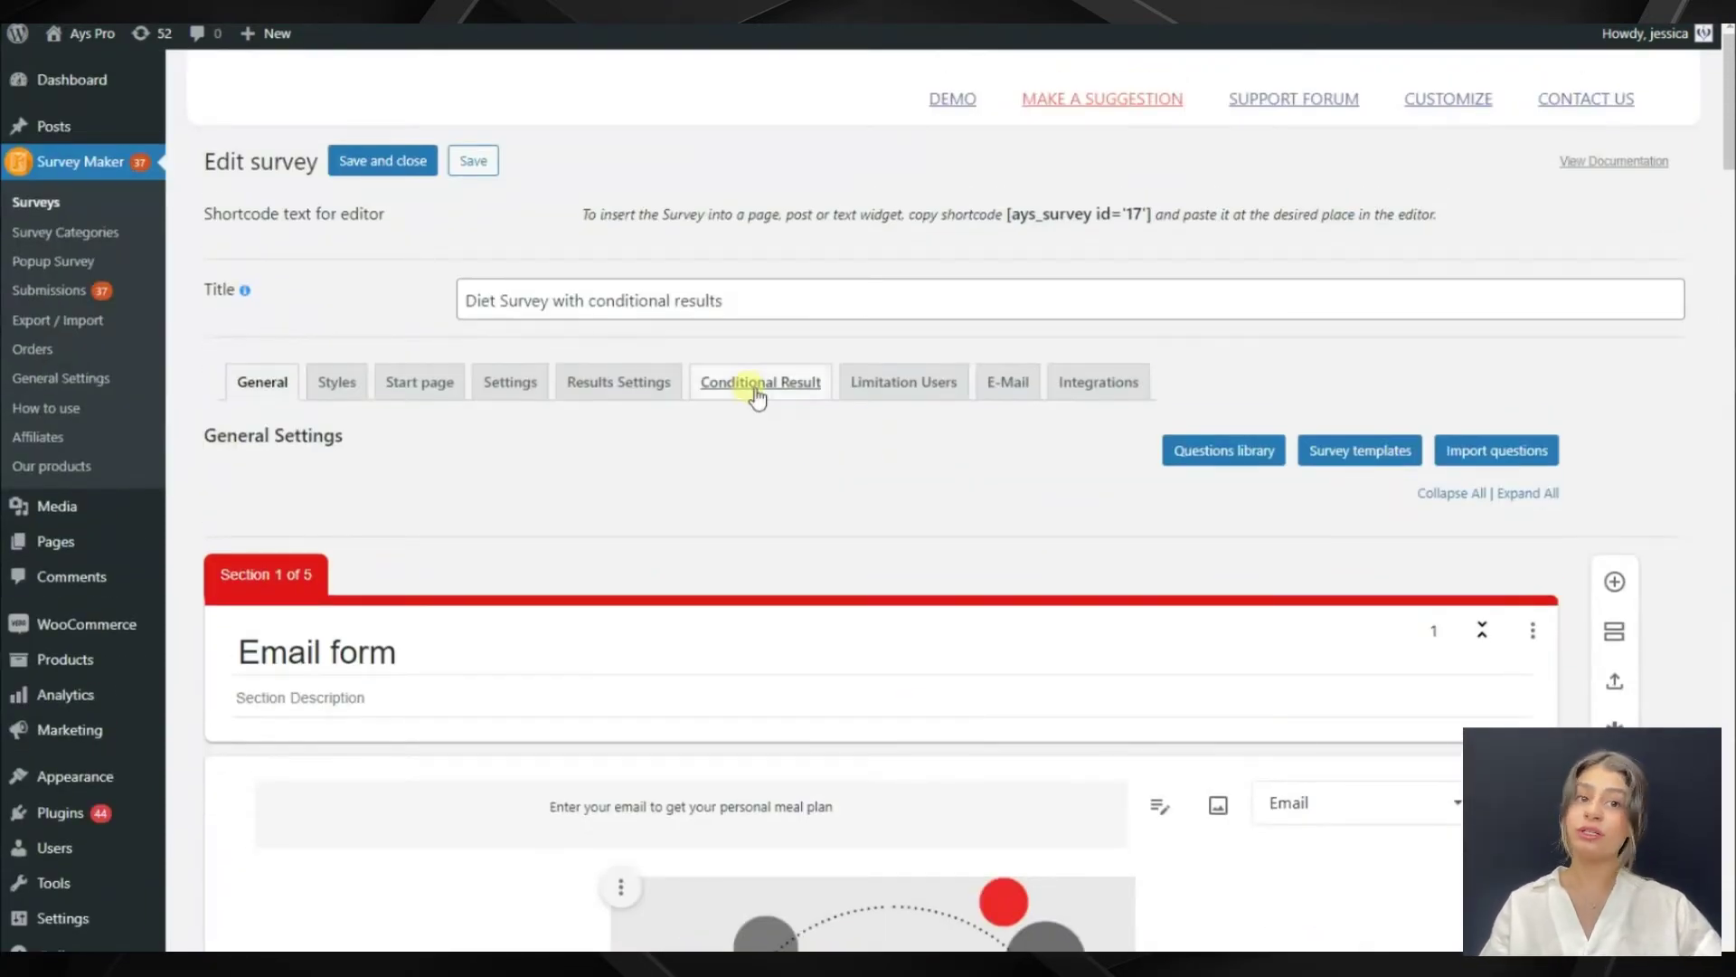
left_click(756, 390)
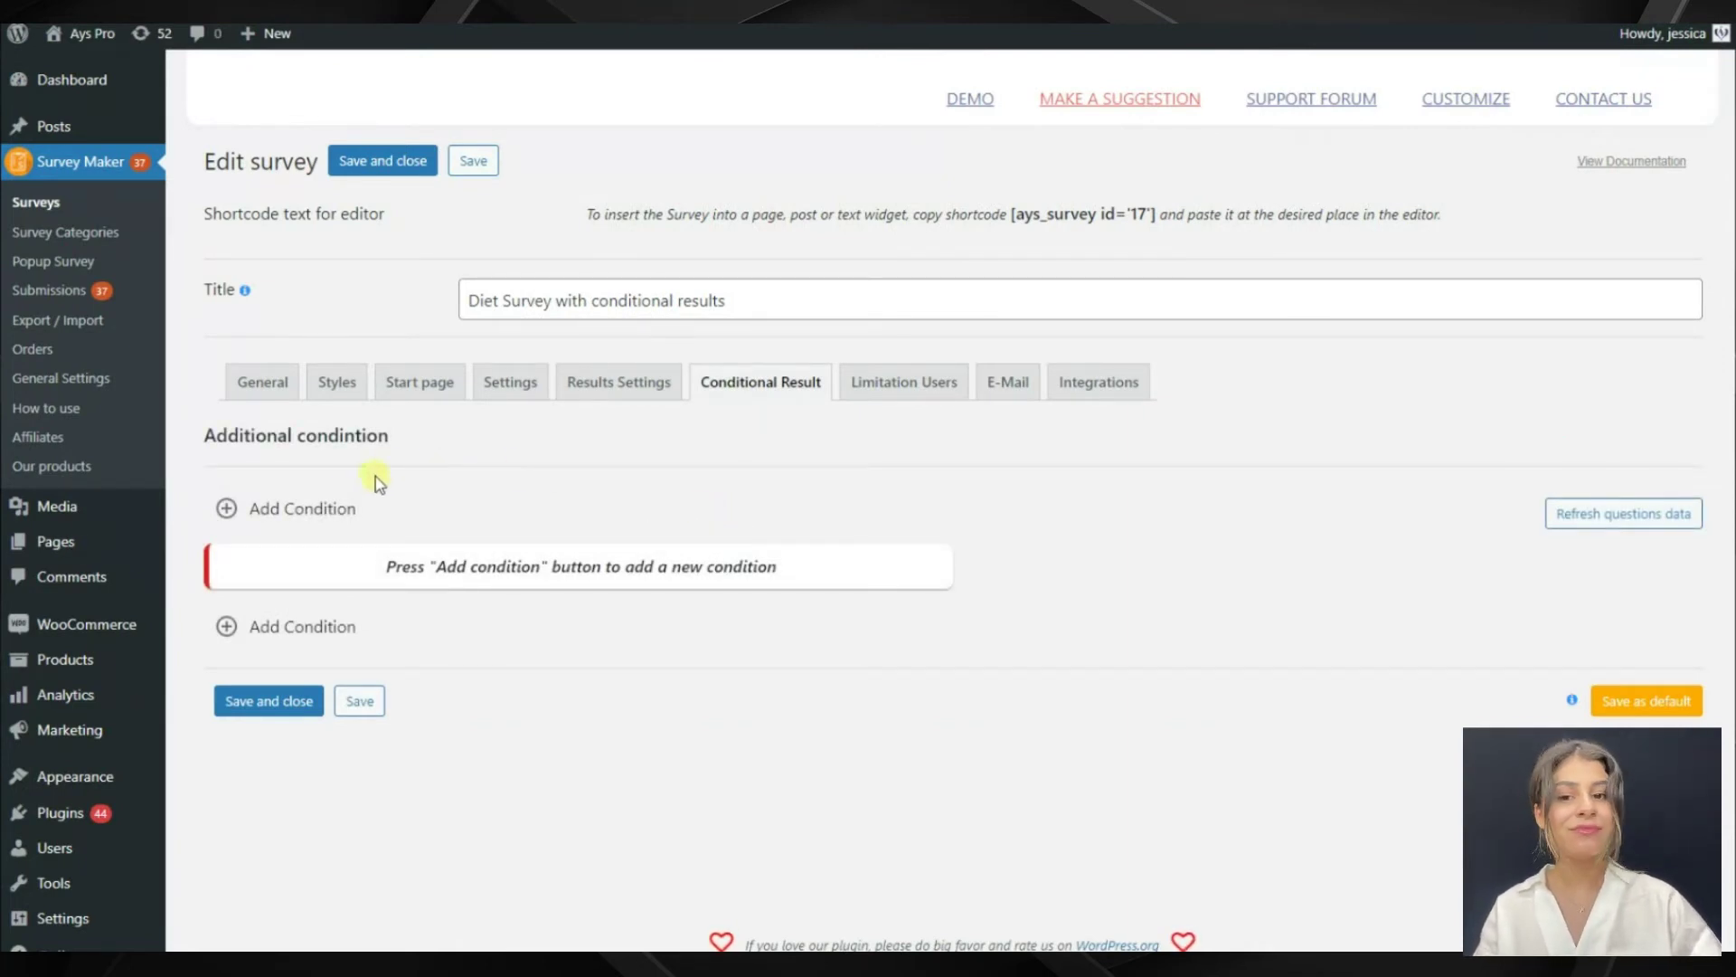
Add a result rule requiring Yes to 'Do you want to lose weight?'
left_click(296, 500)
scroll(290, 497, "down", 3)
left_click(352, 351)
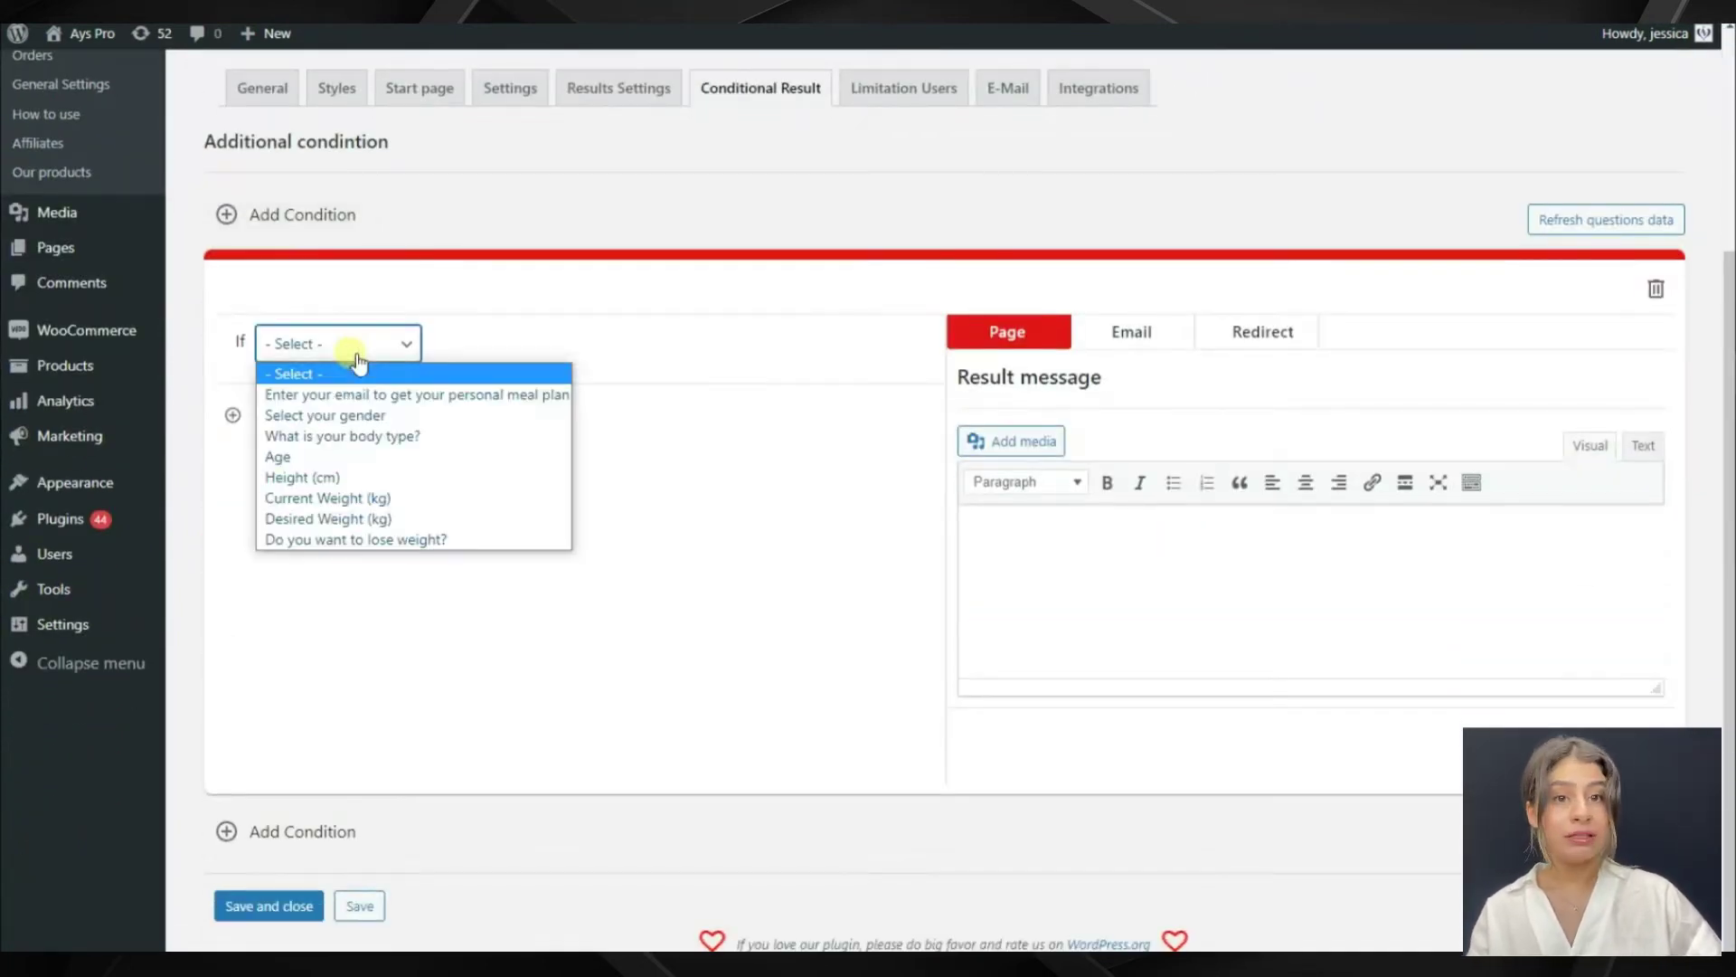
left_click(371, 538)
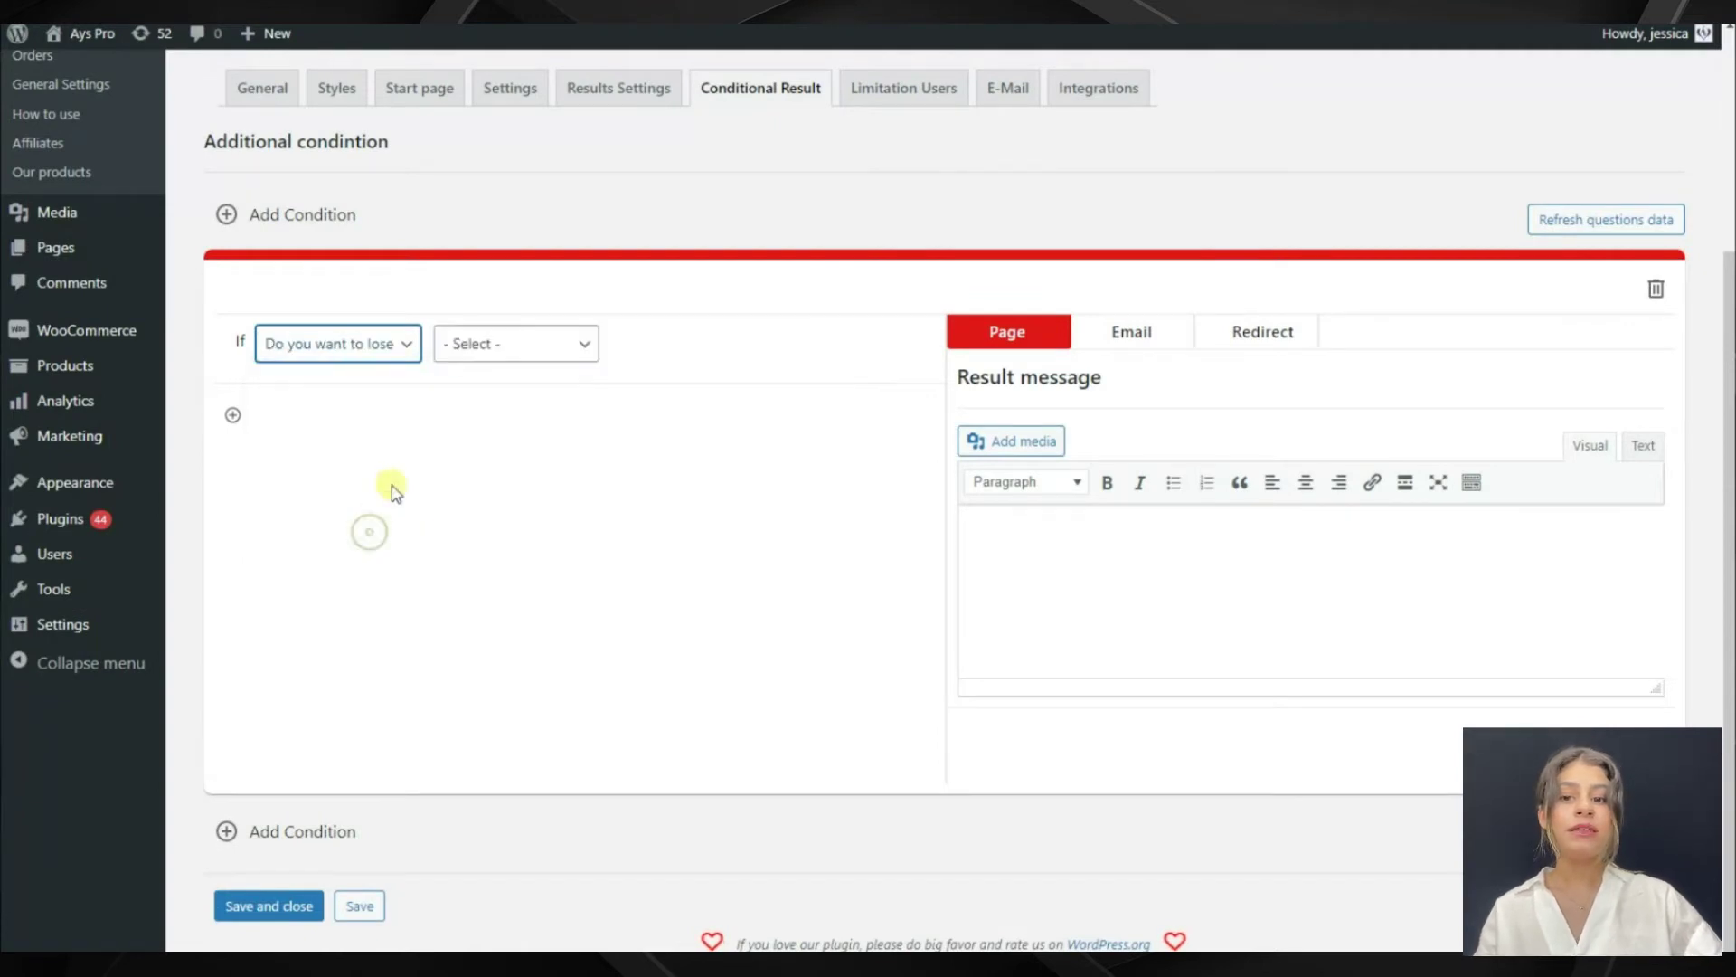
left_click(503, 355)
left_click(480, 393)
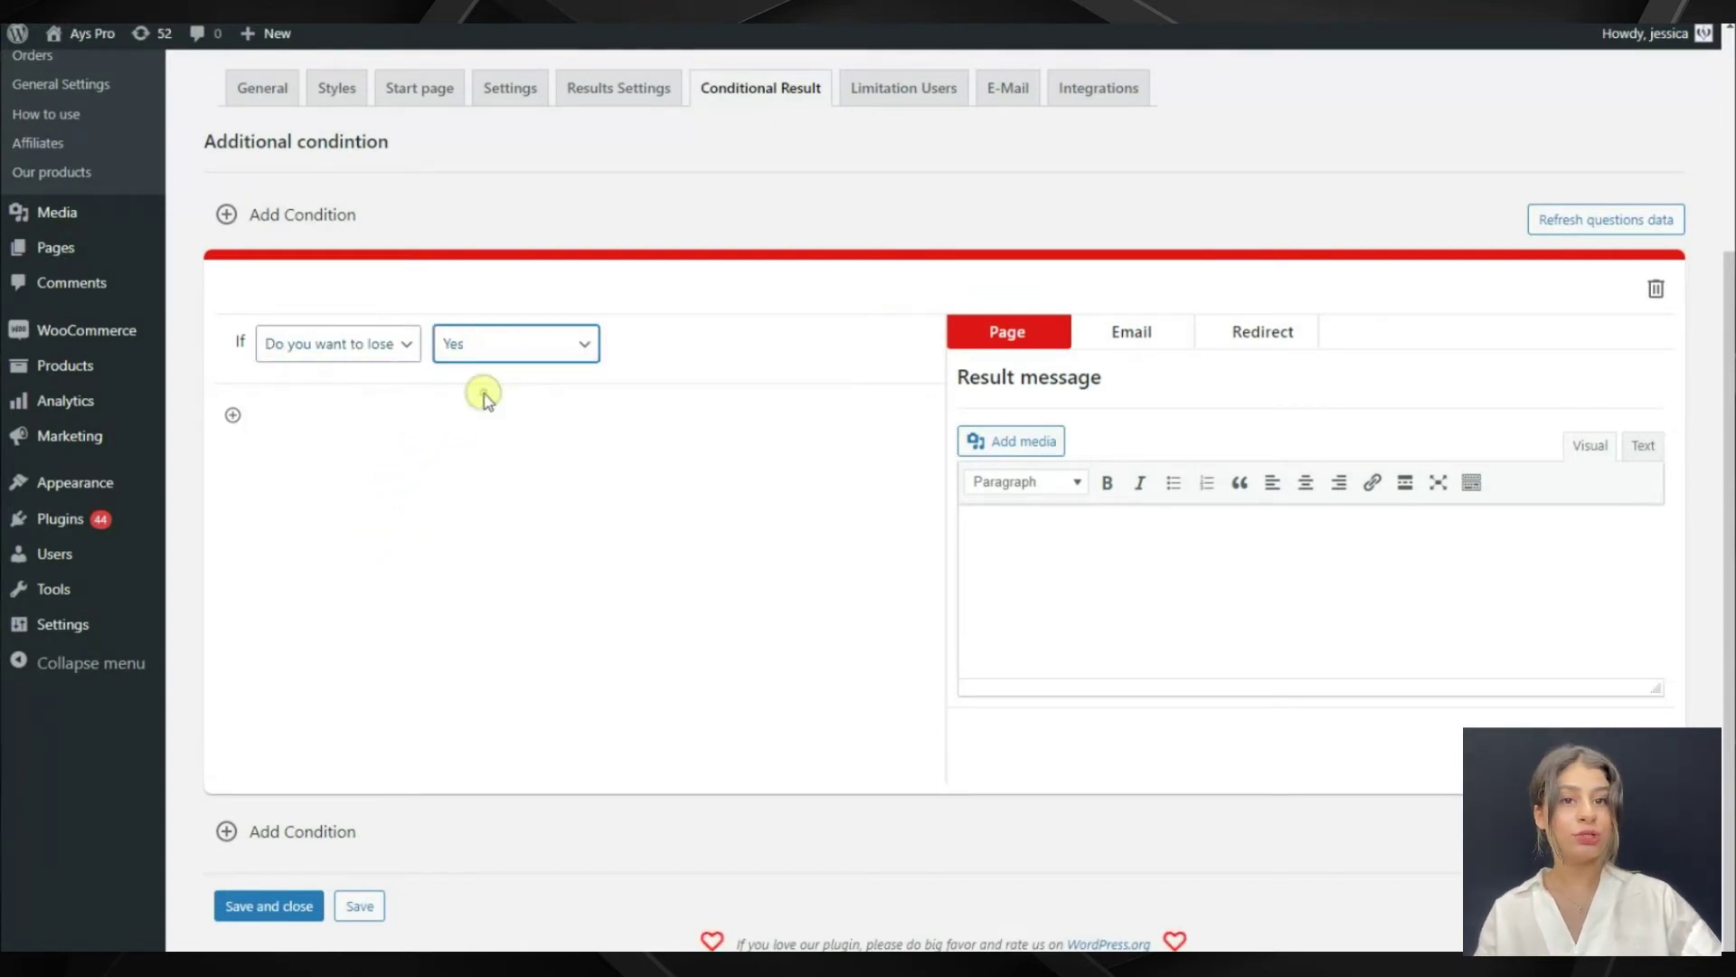
Add a condition requiring the gender answer Female
left_click(235, 415)
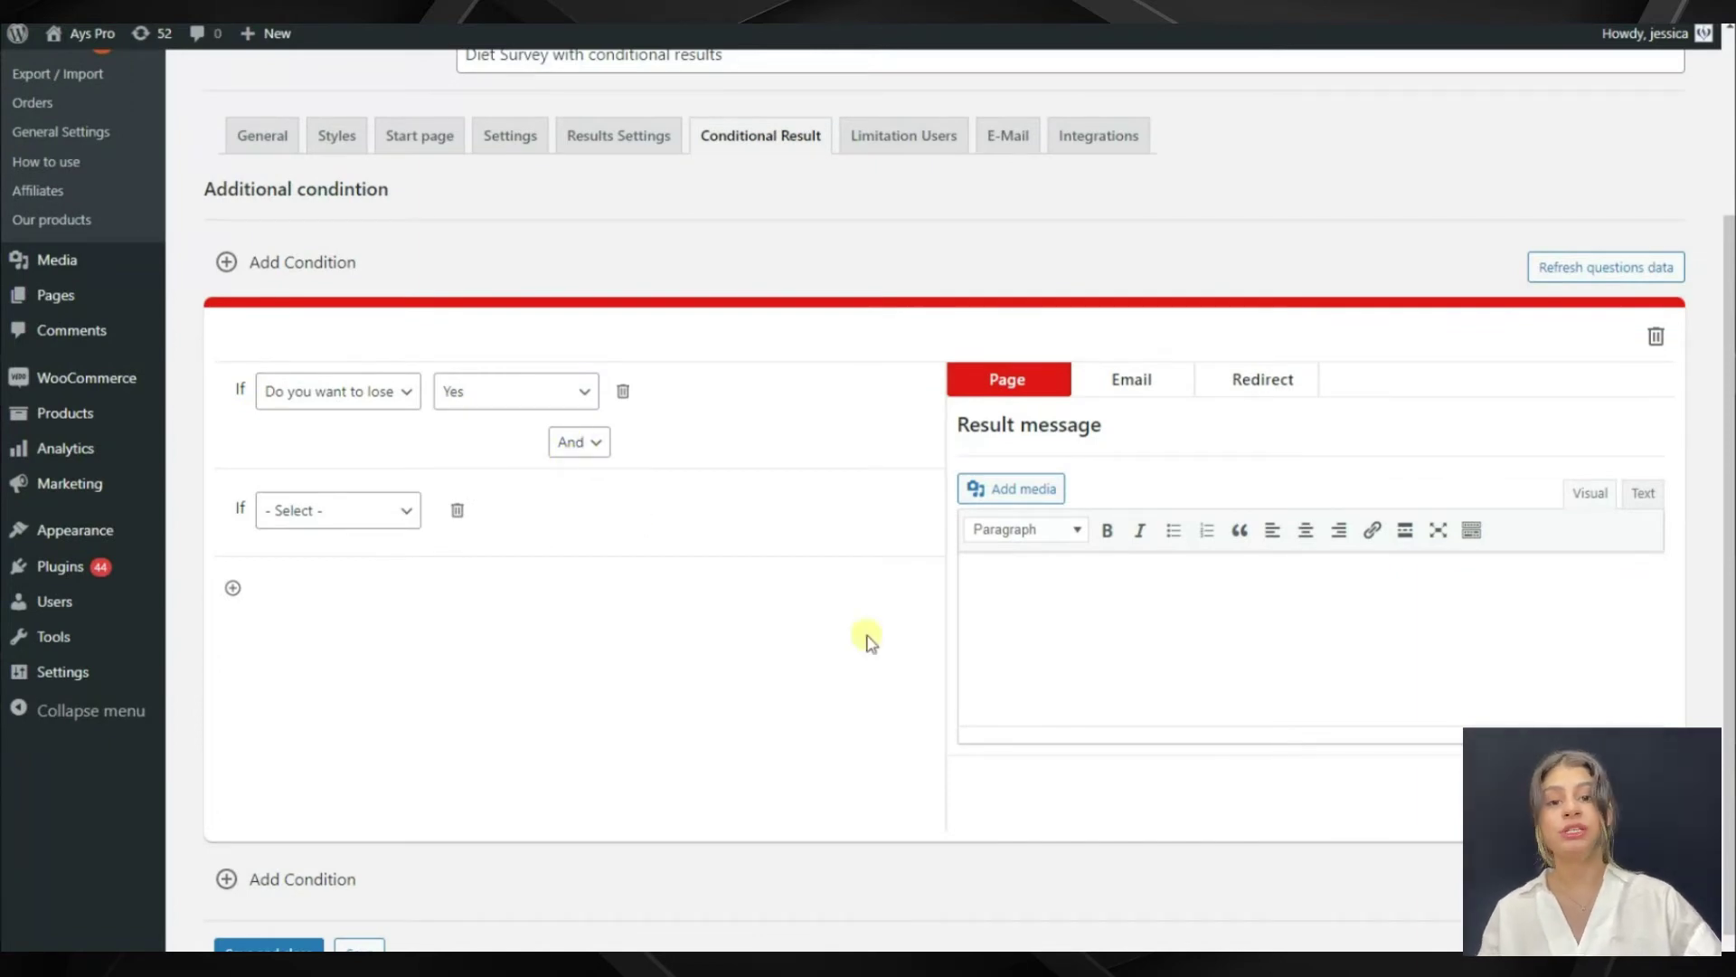
left_click(395, 510)
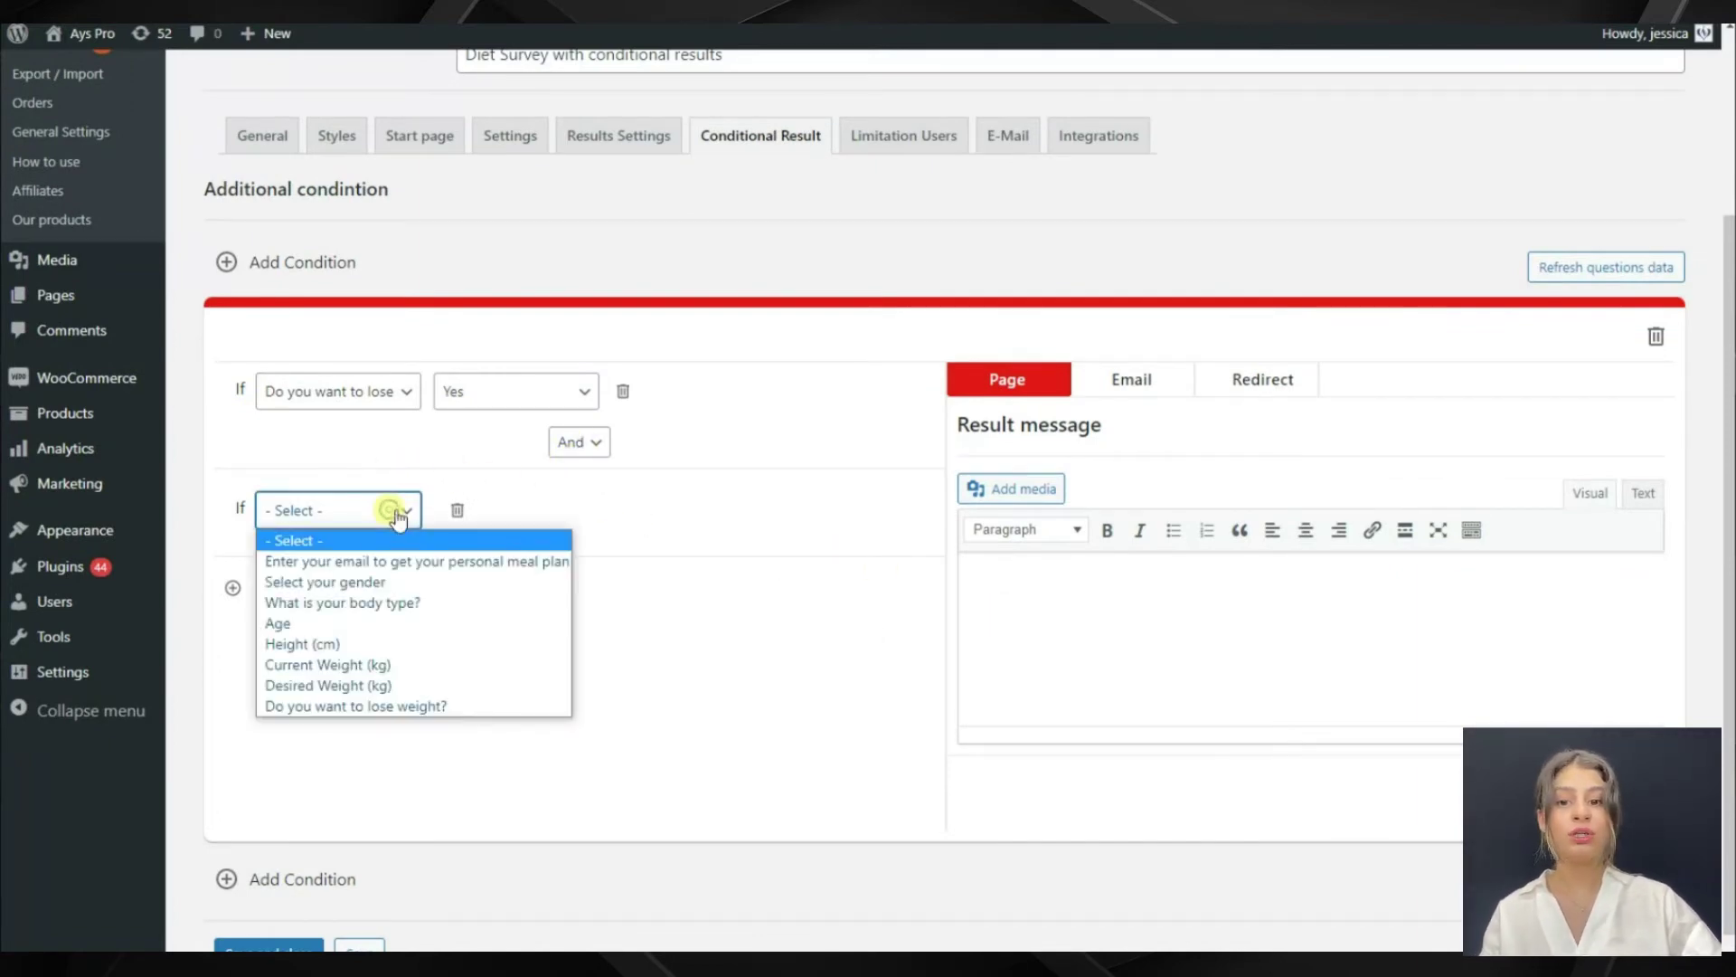
left_click(389, 581)
left_click(496, 516)
left_click(487, 581)
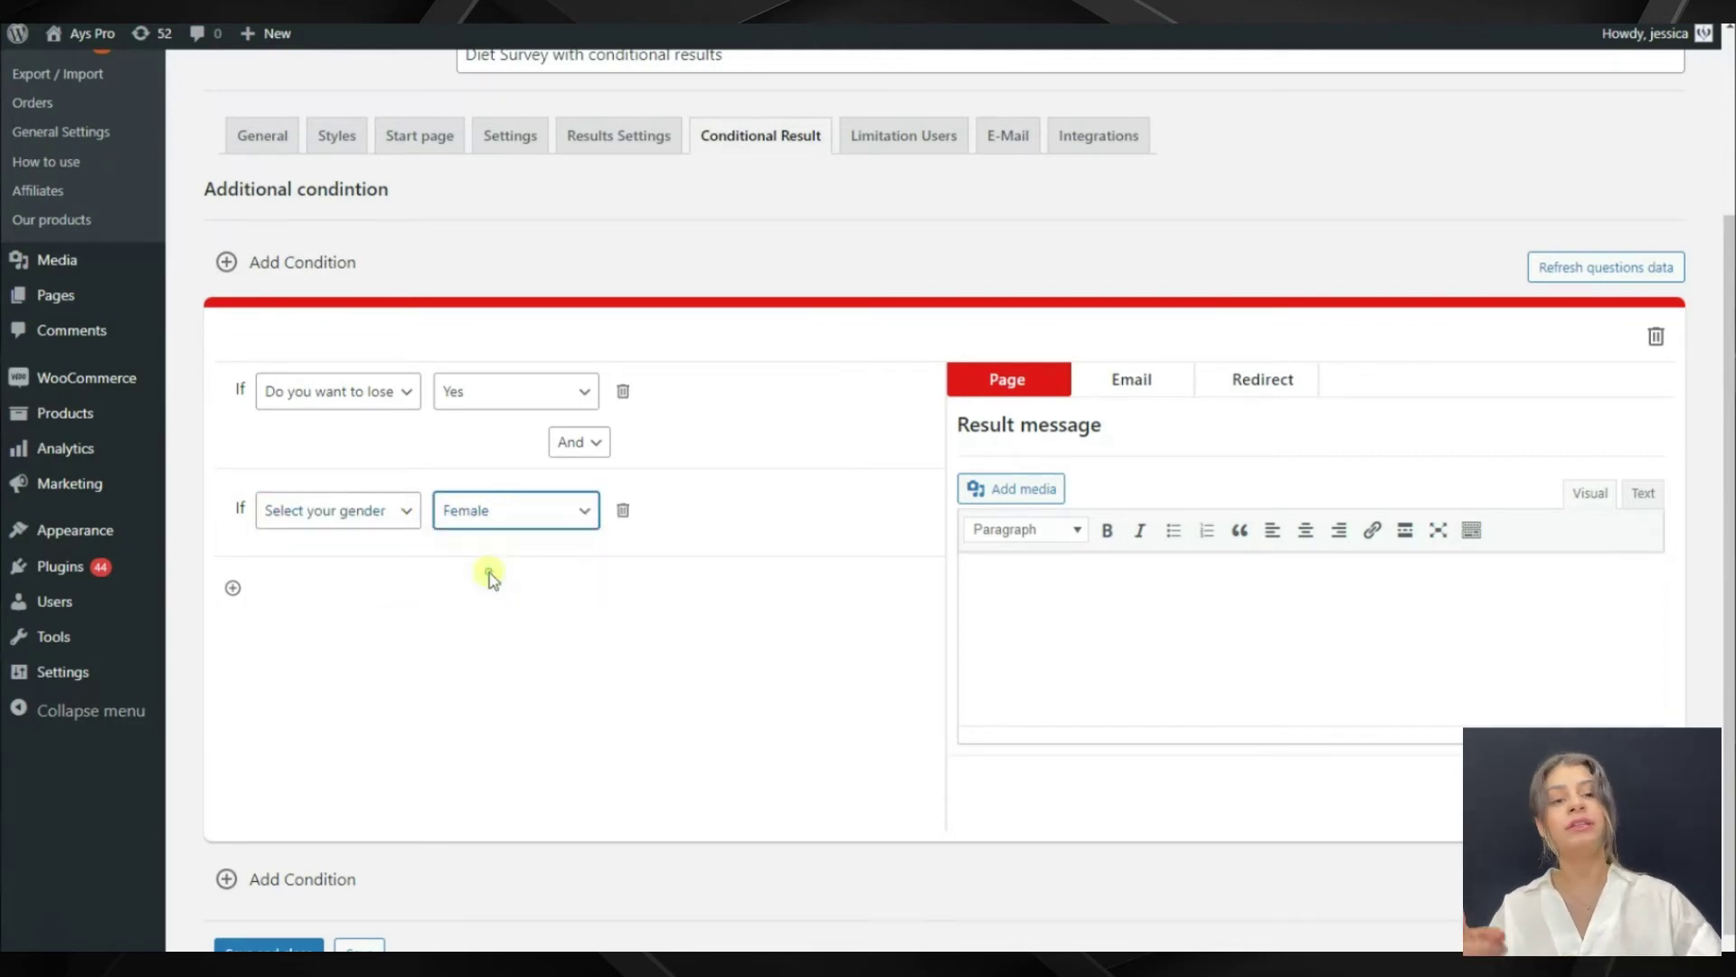
Add an Or-linked condition requiring the gender answer Male
left_click(233, 588)
scroll(389, 552, "down", 1)
left_click(566, 514)
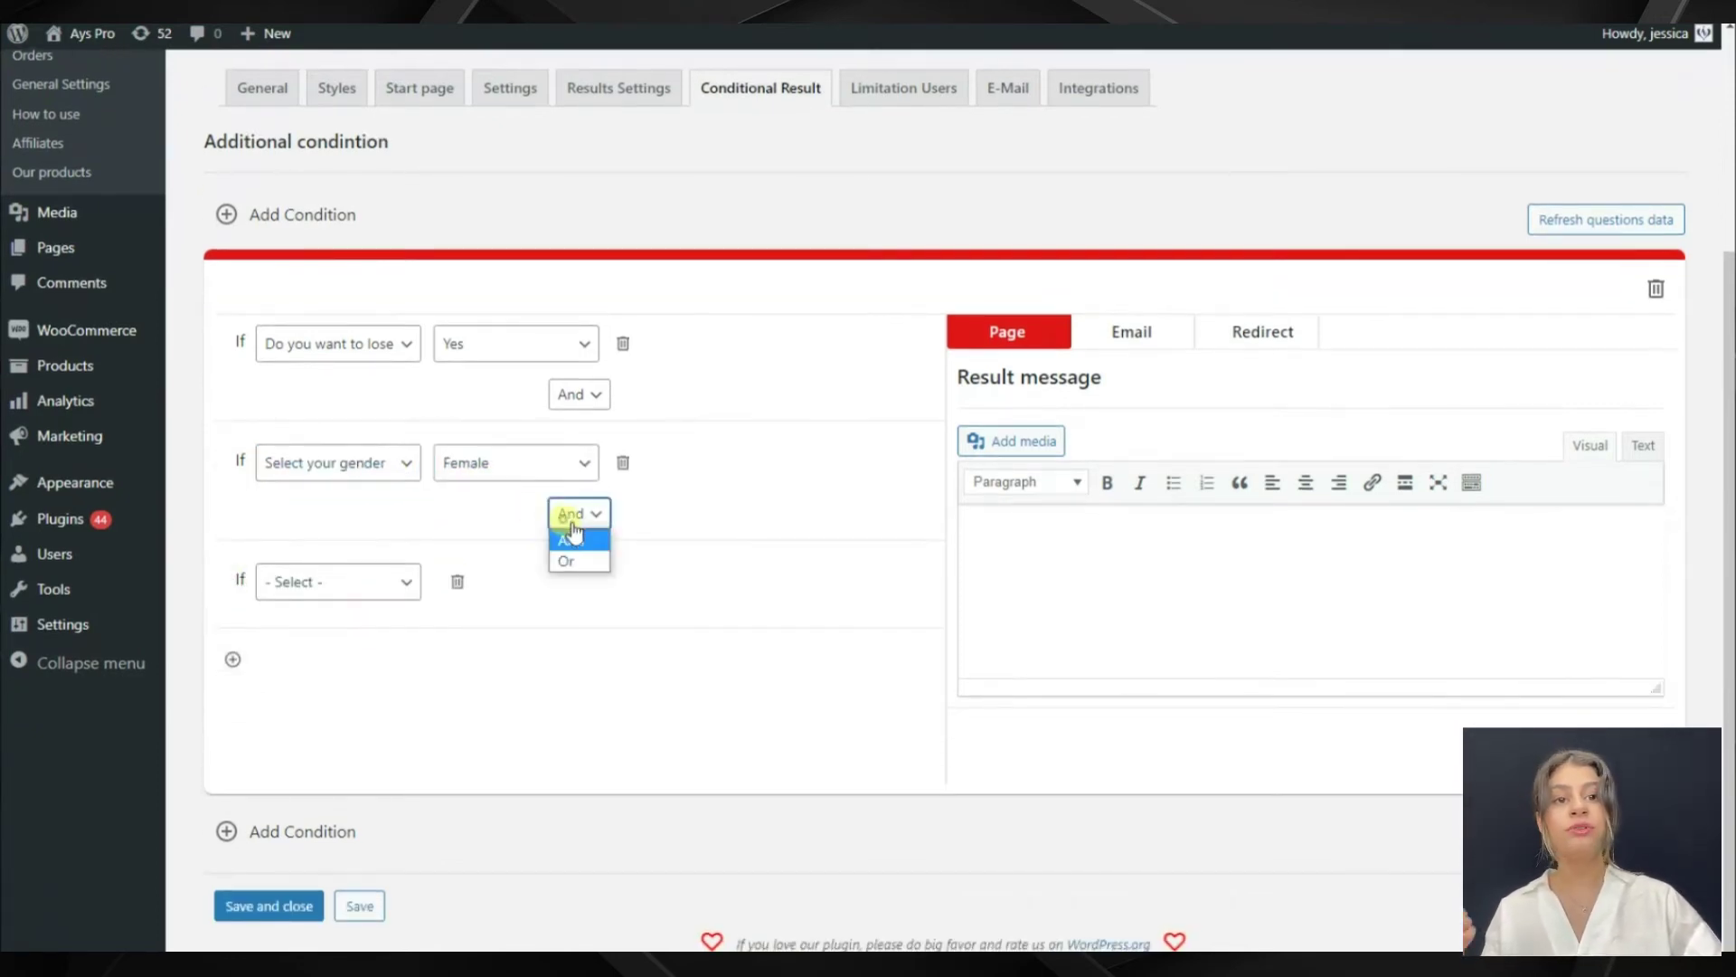
left_click(571, 537)
left_click(389, 583)
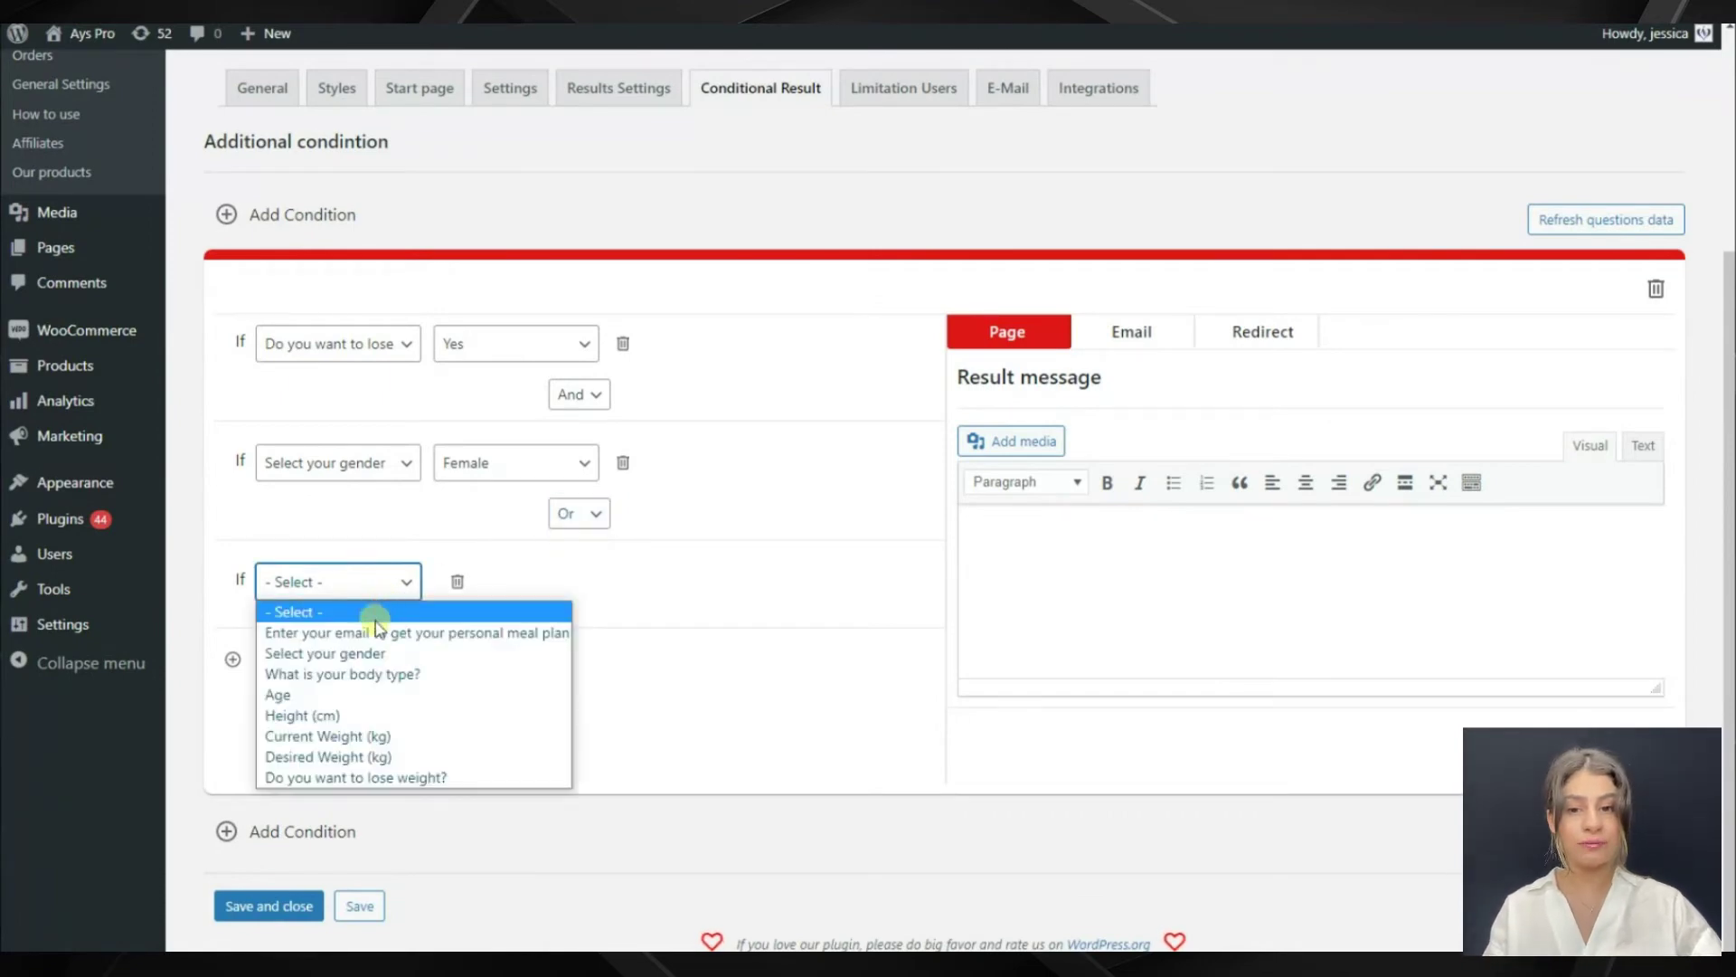
left_click(380, 653)
left_click(511, 586)
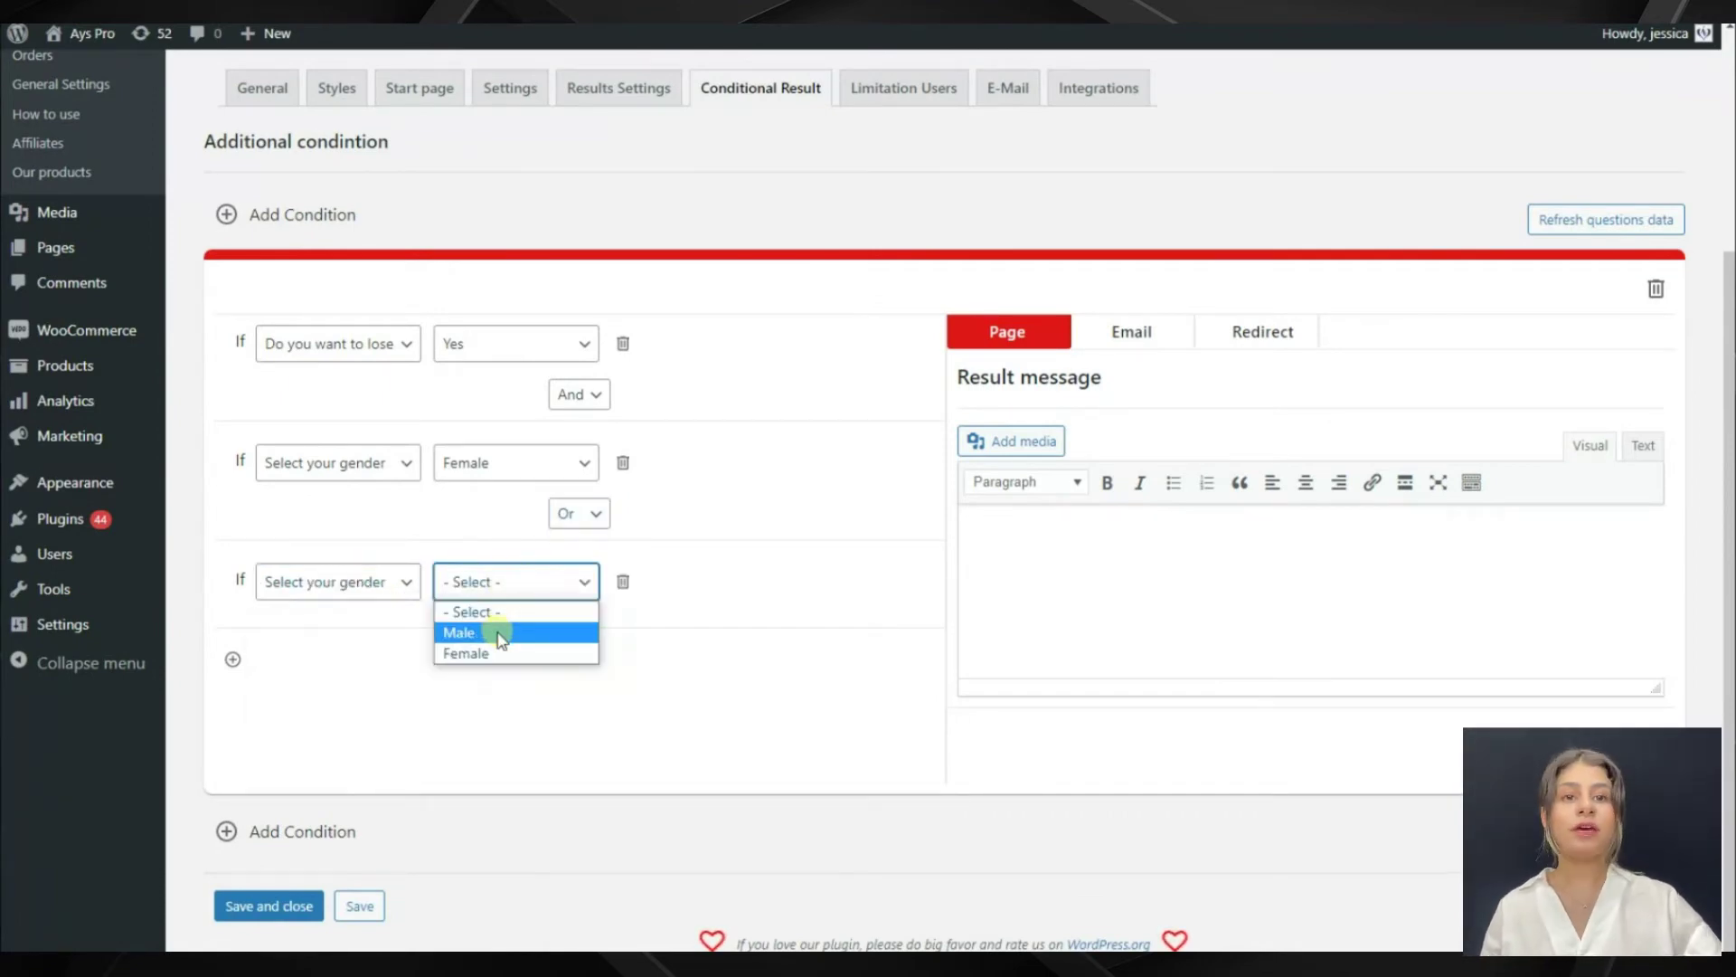
left_click(493, 631)
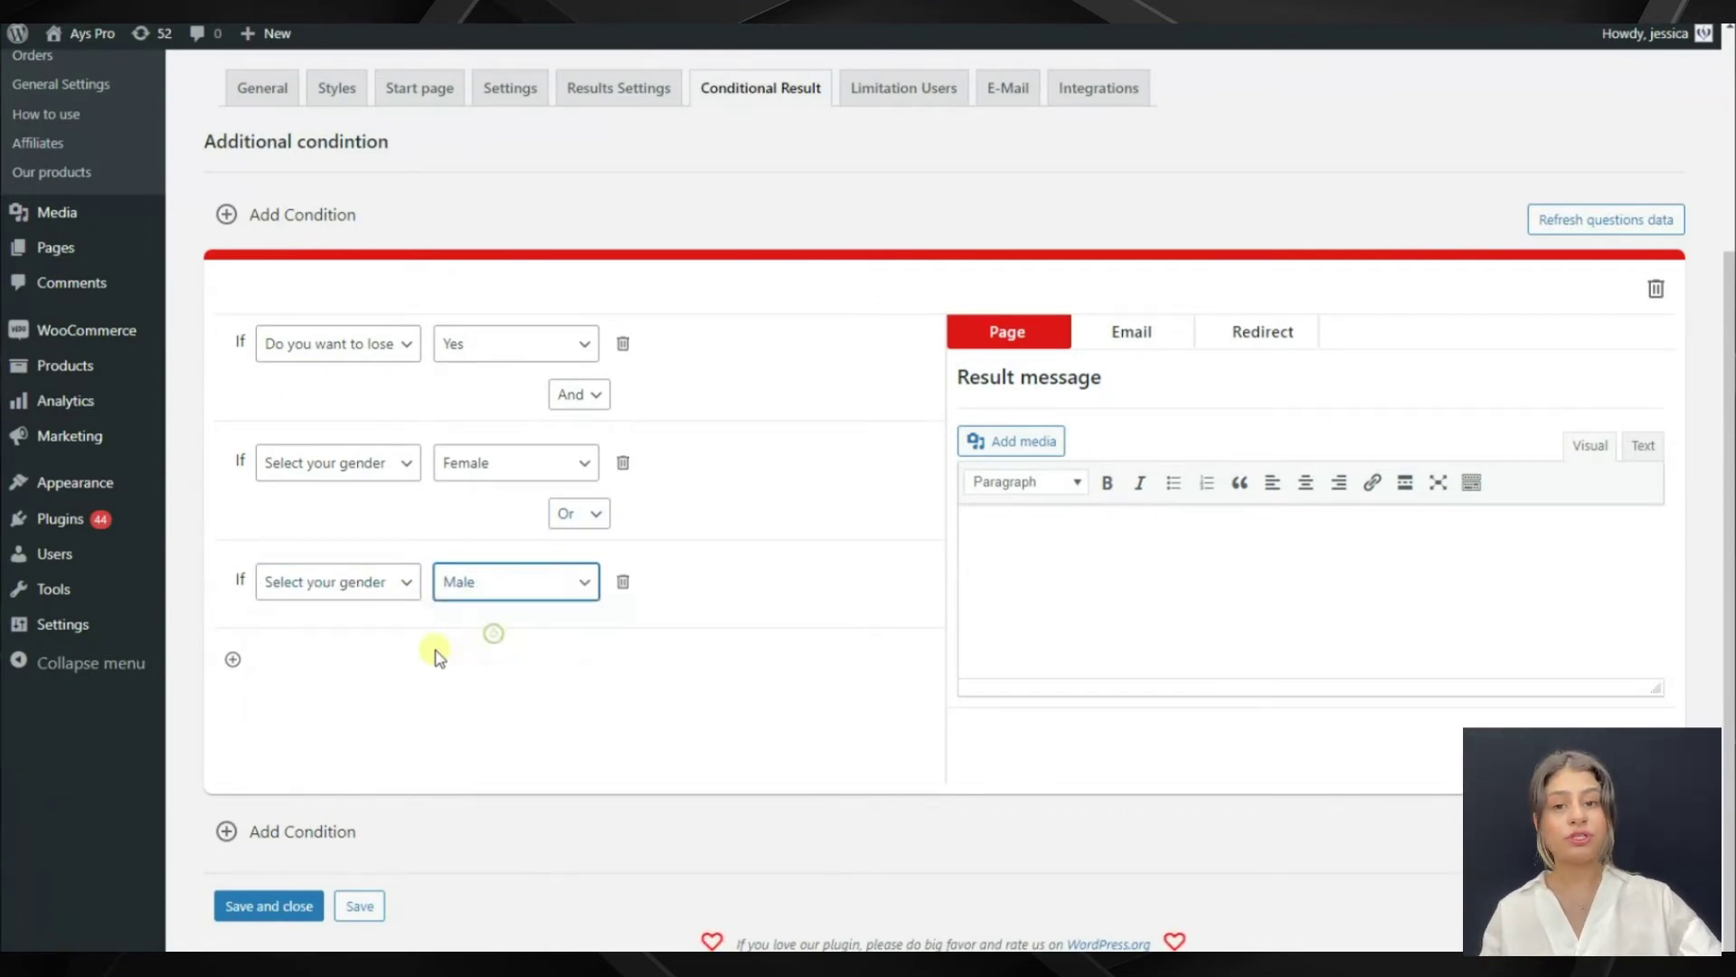
Add a condition requiring Age Greater Than 18
left_click(232, 658)
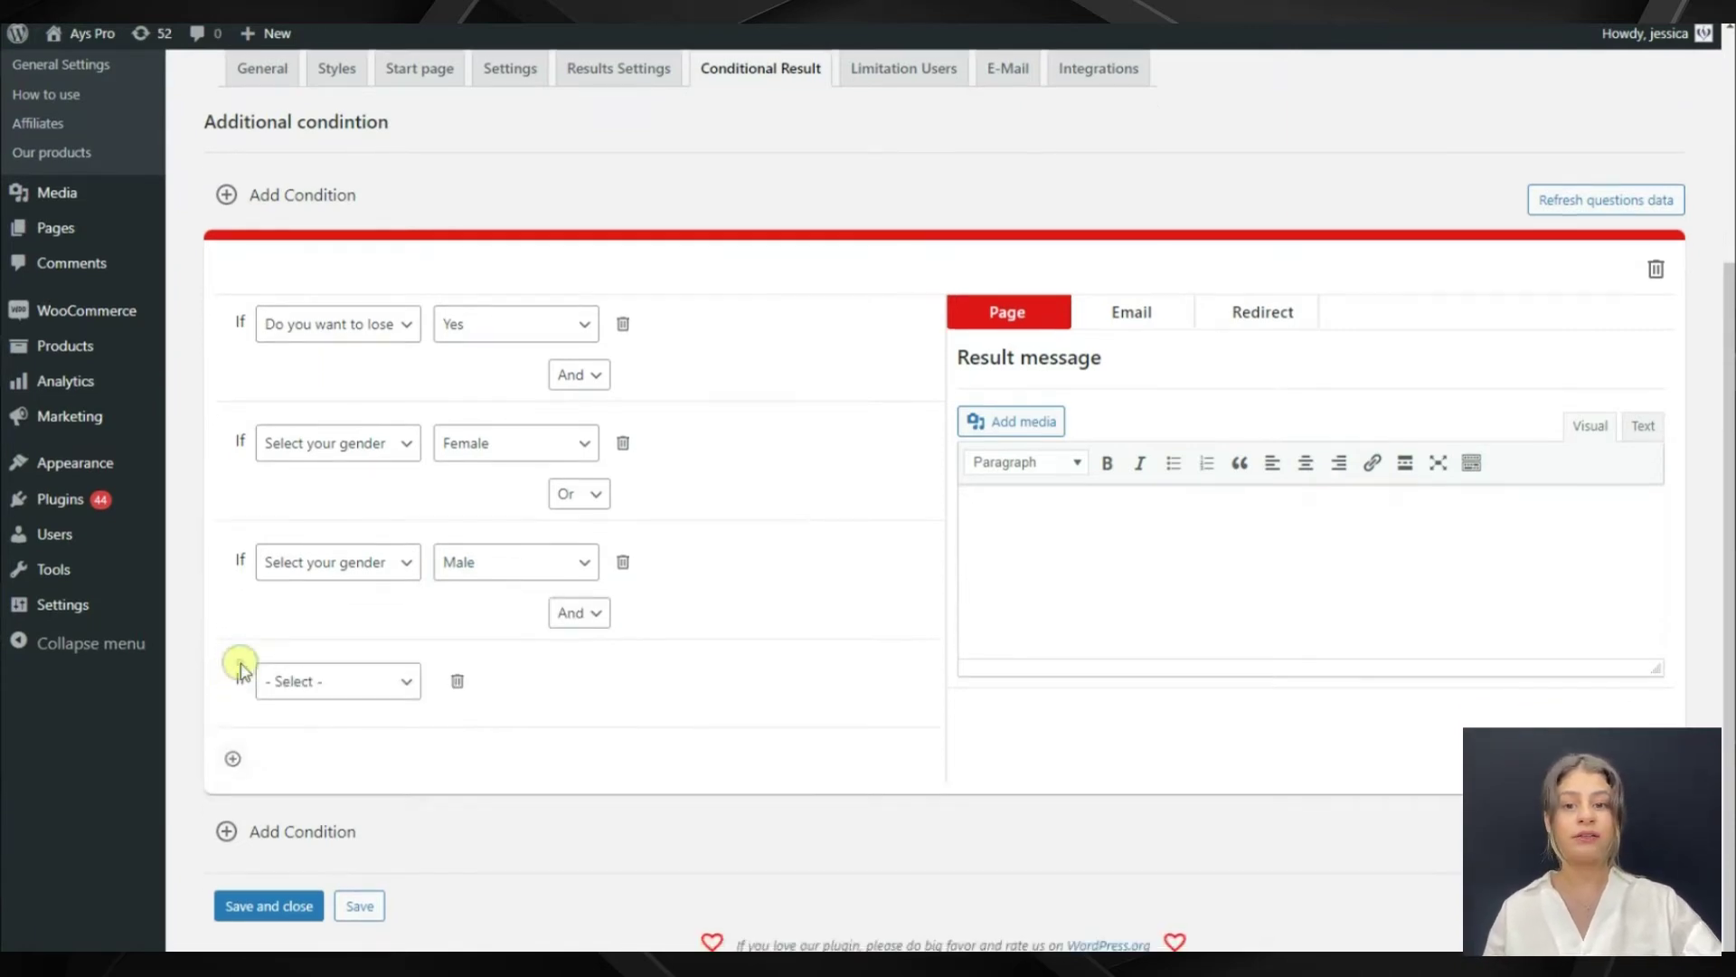
left_click(280, 680)
left_click(325, 794)
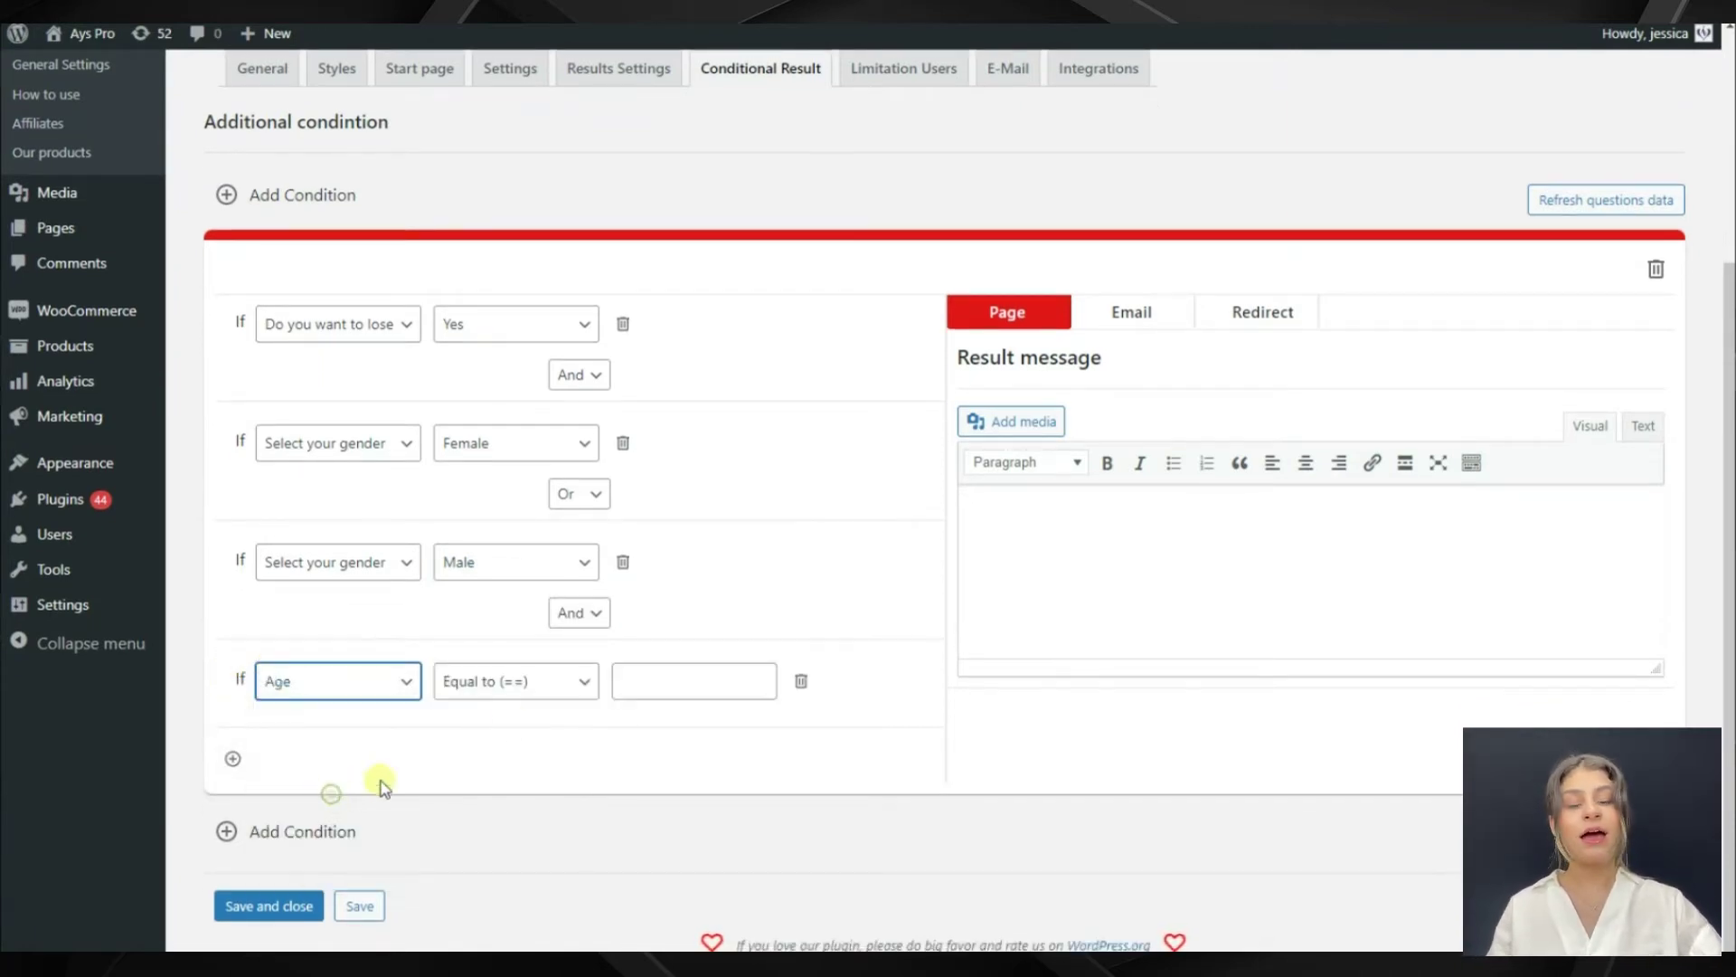
left_click(548, 695)
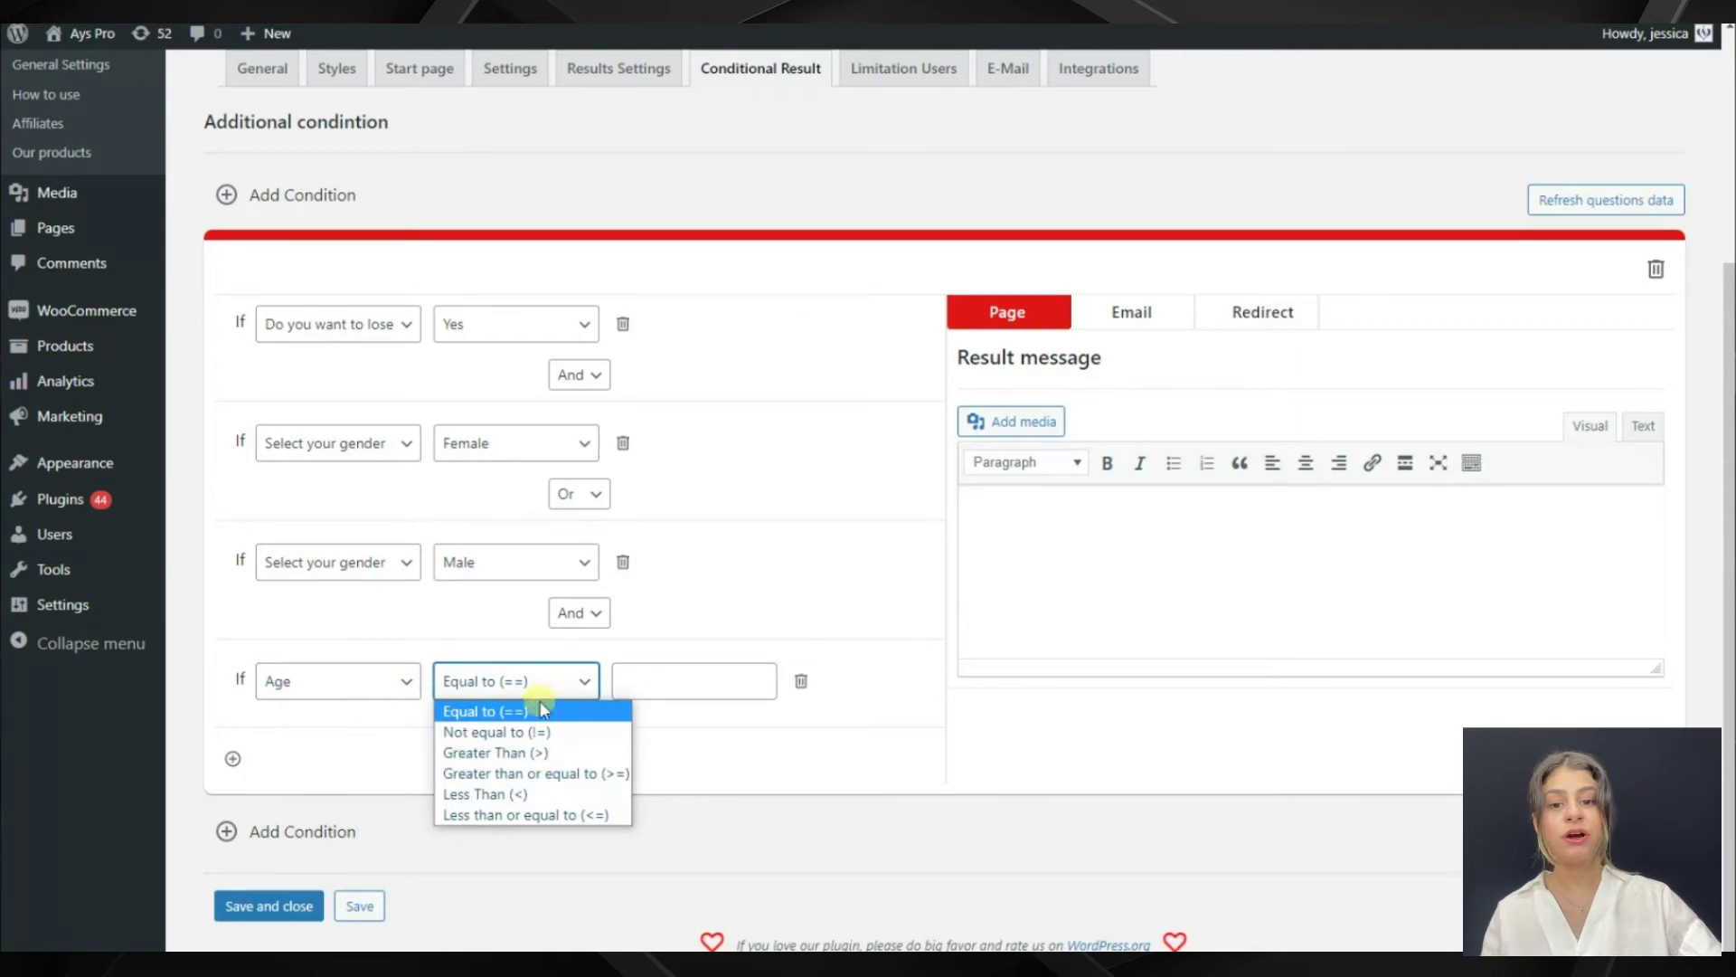
left_click(524, 754)
left_click(647, 682)
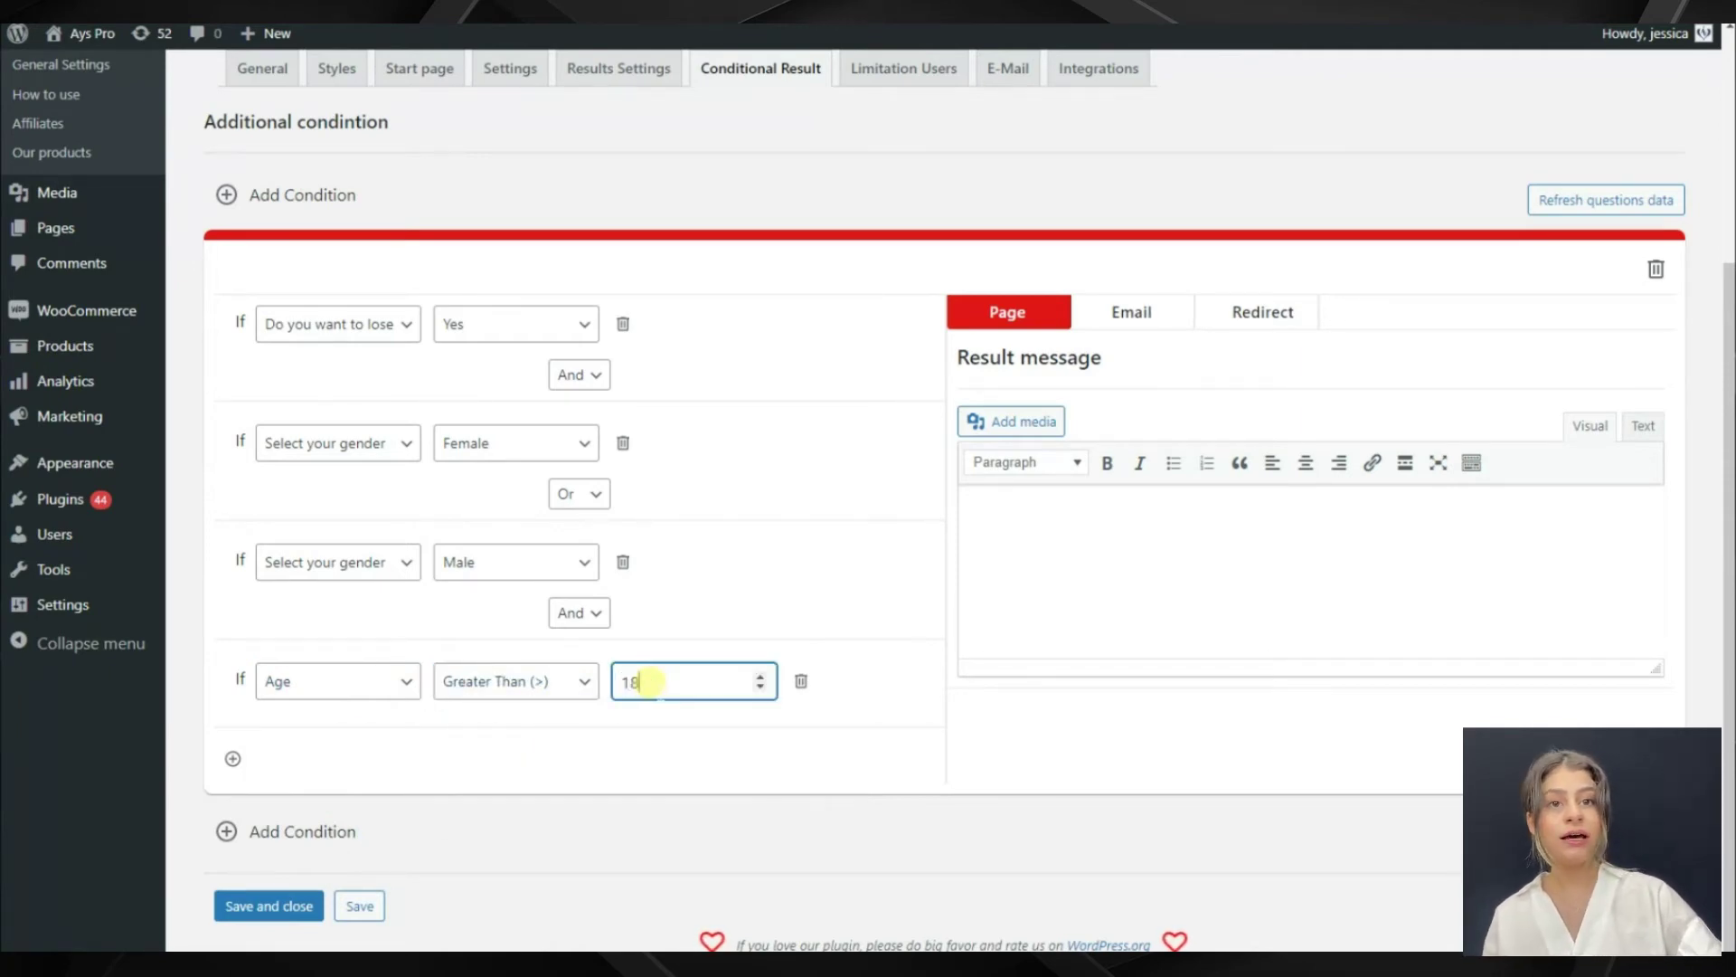
Add a condition requiring Age Less Than 50
left_click(232, 758)
scroll(271, 759, "down", 2)
left_click(366, 693)
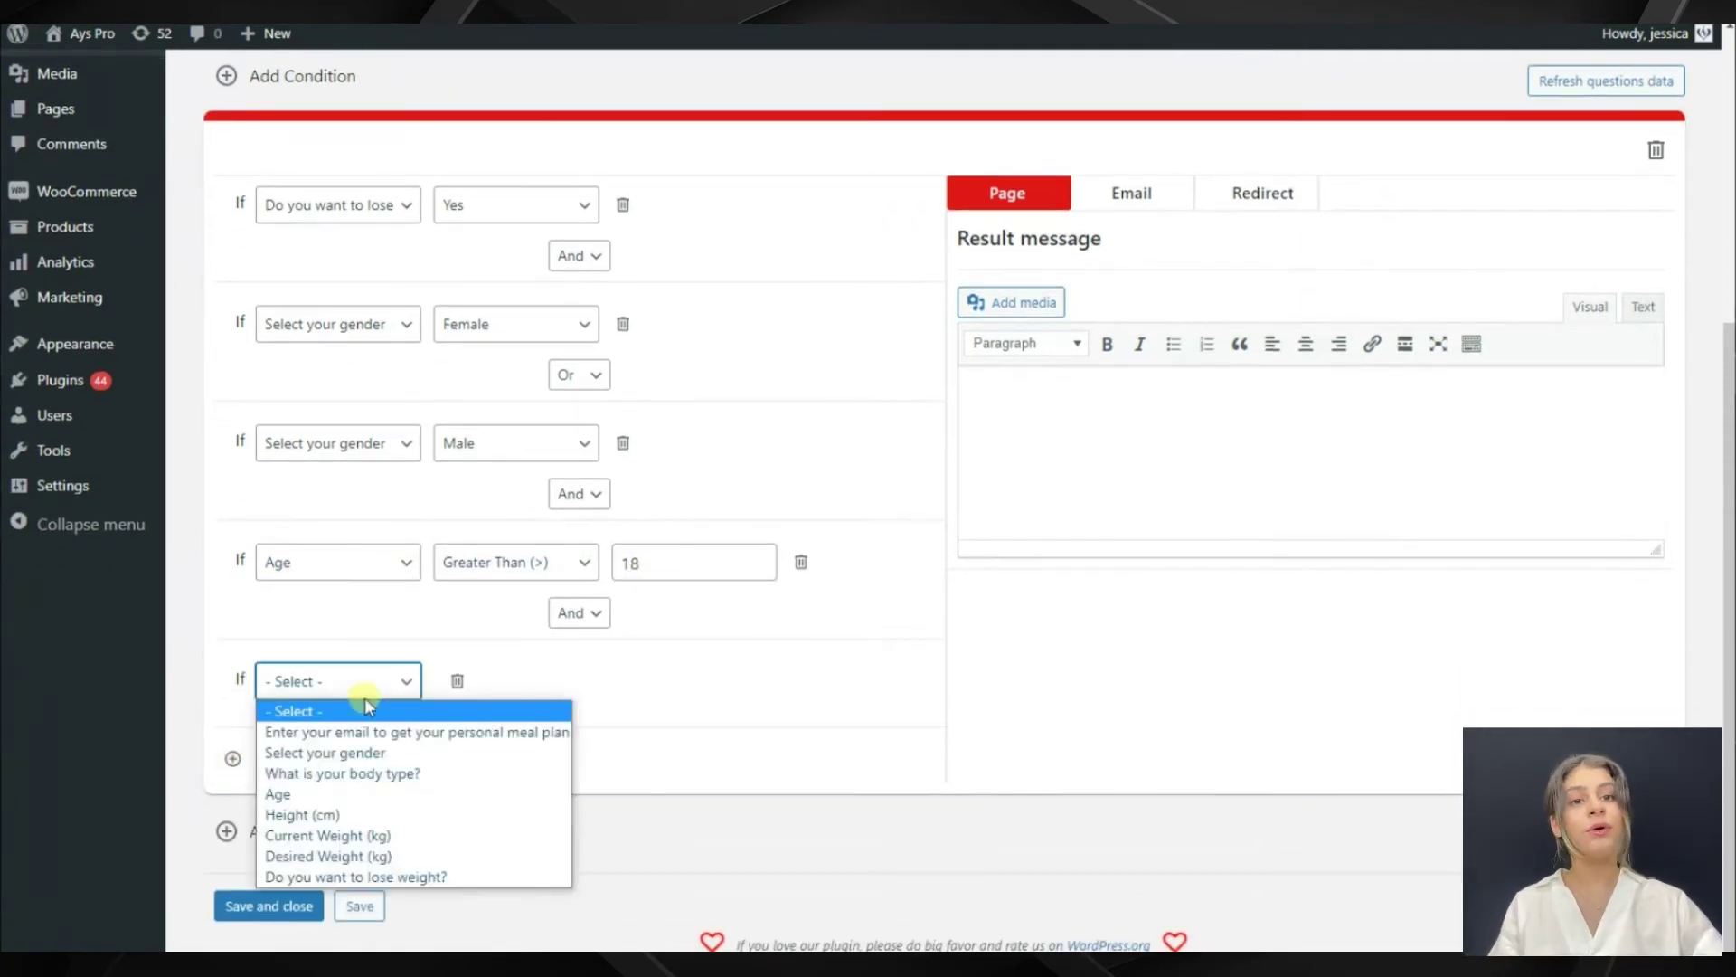
left_click(326, 794)
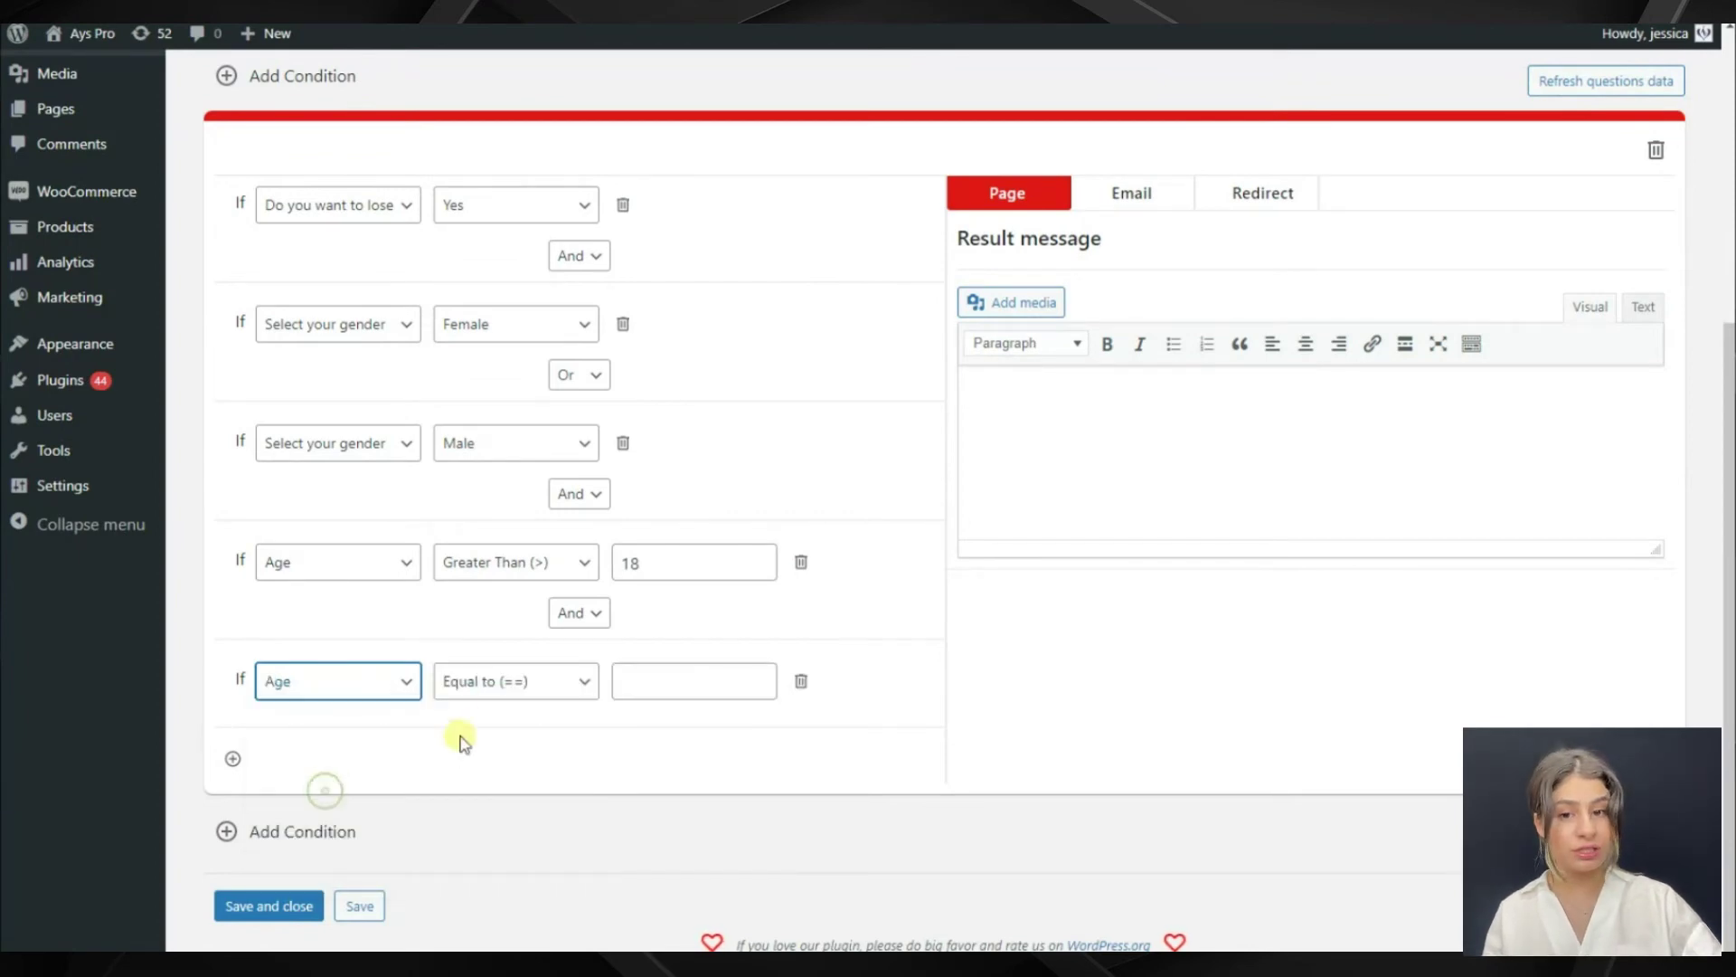
left_click(508, 689)
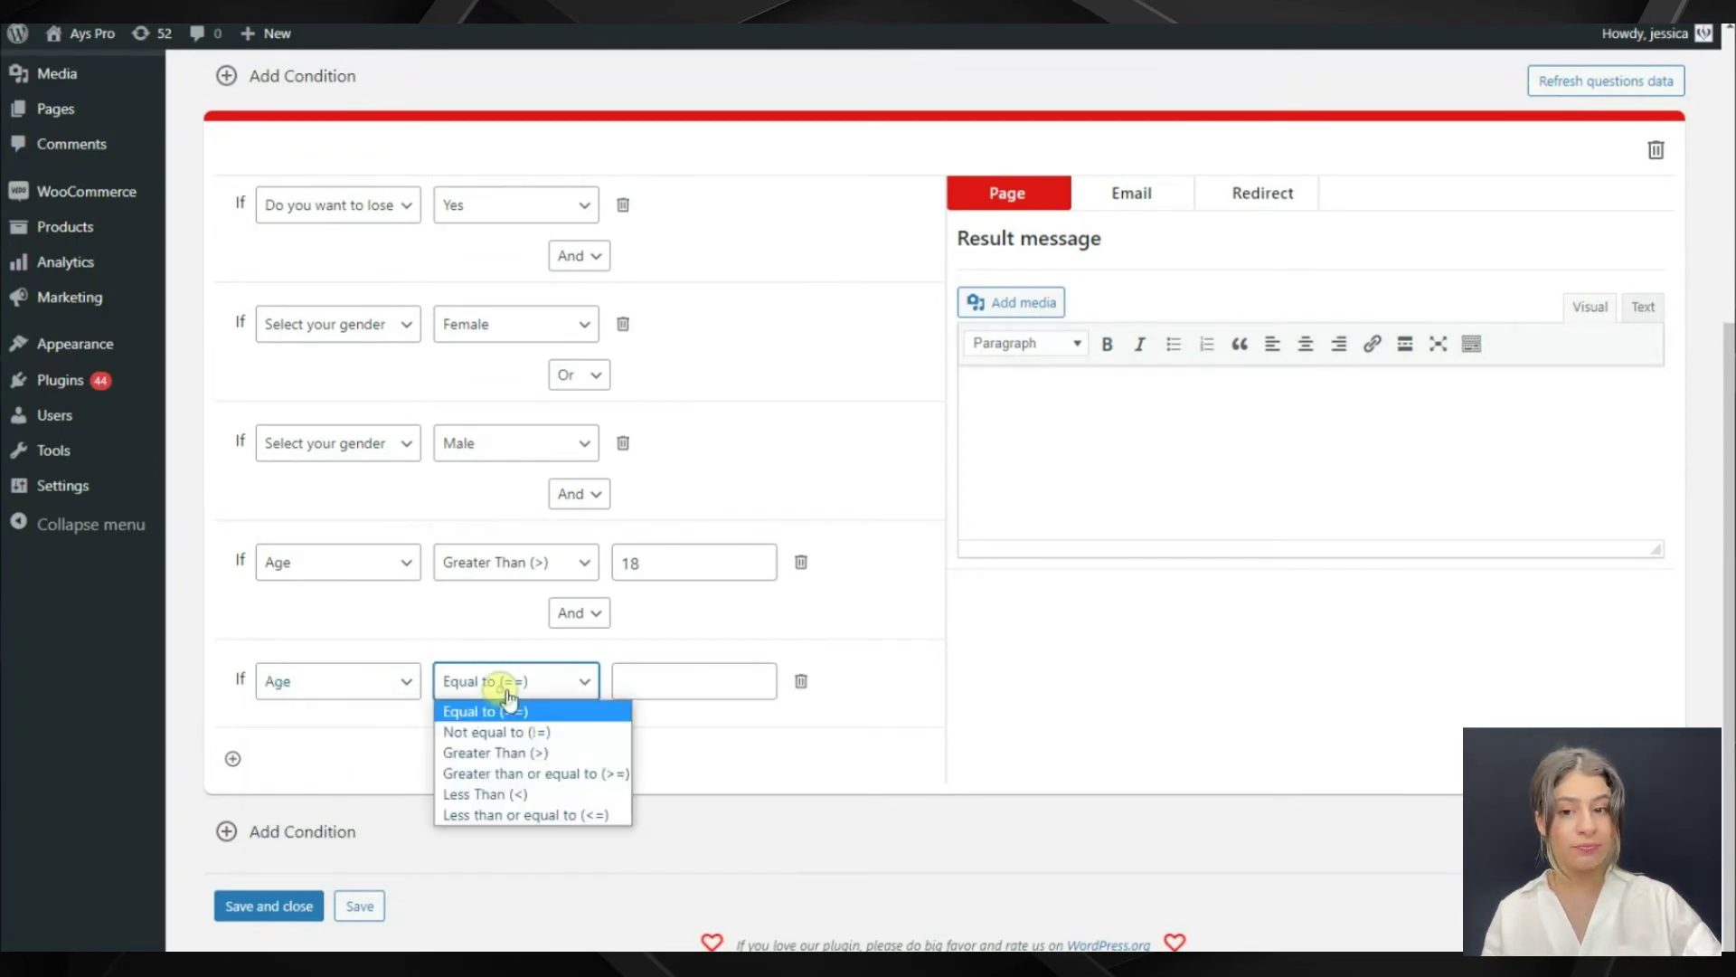
left_click(489, 794)
left_click(659, 688)
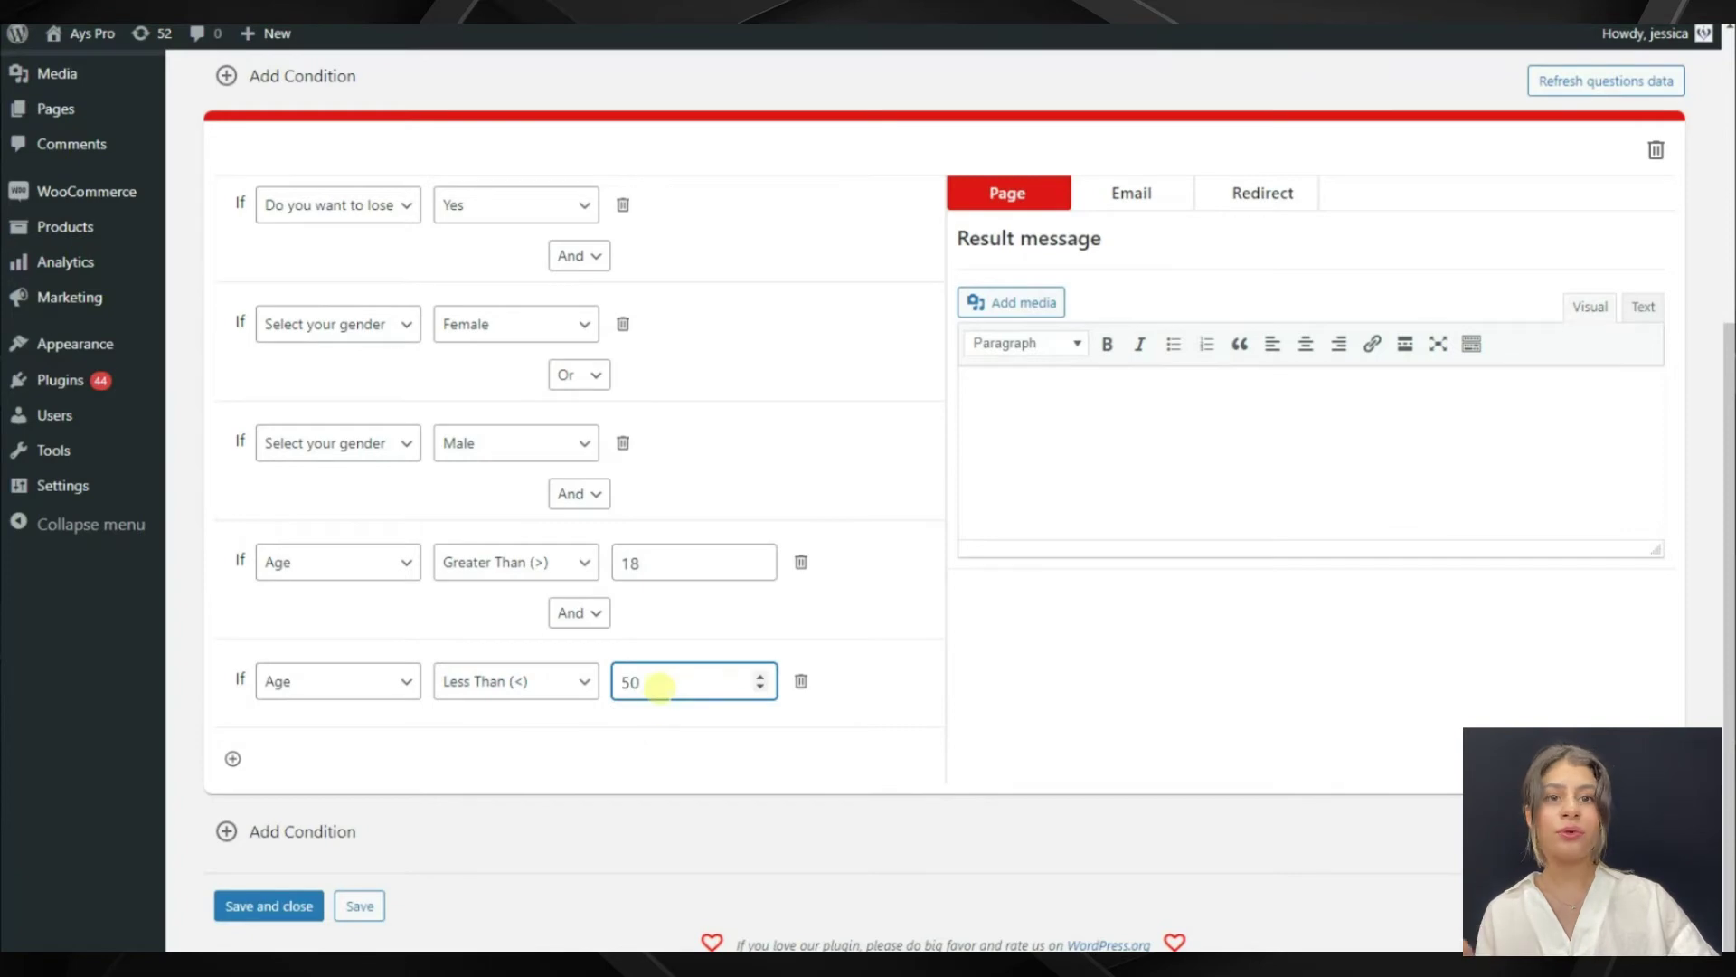
left_click(636, 748)
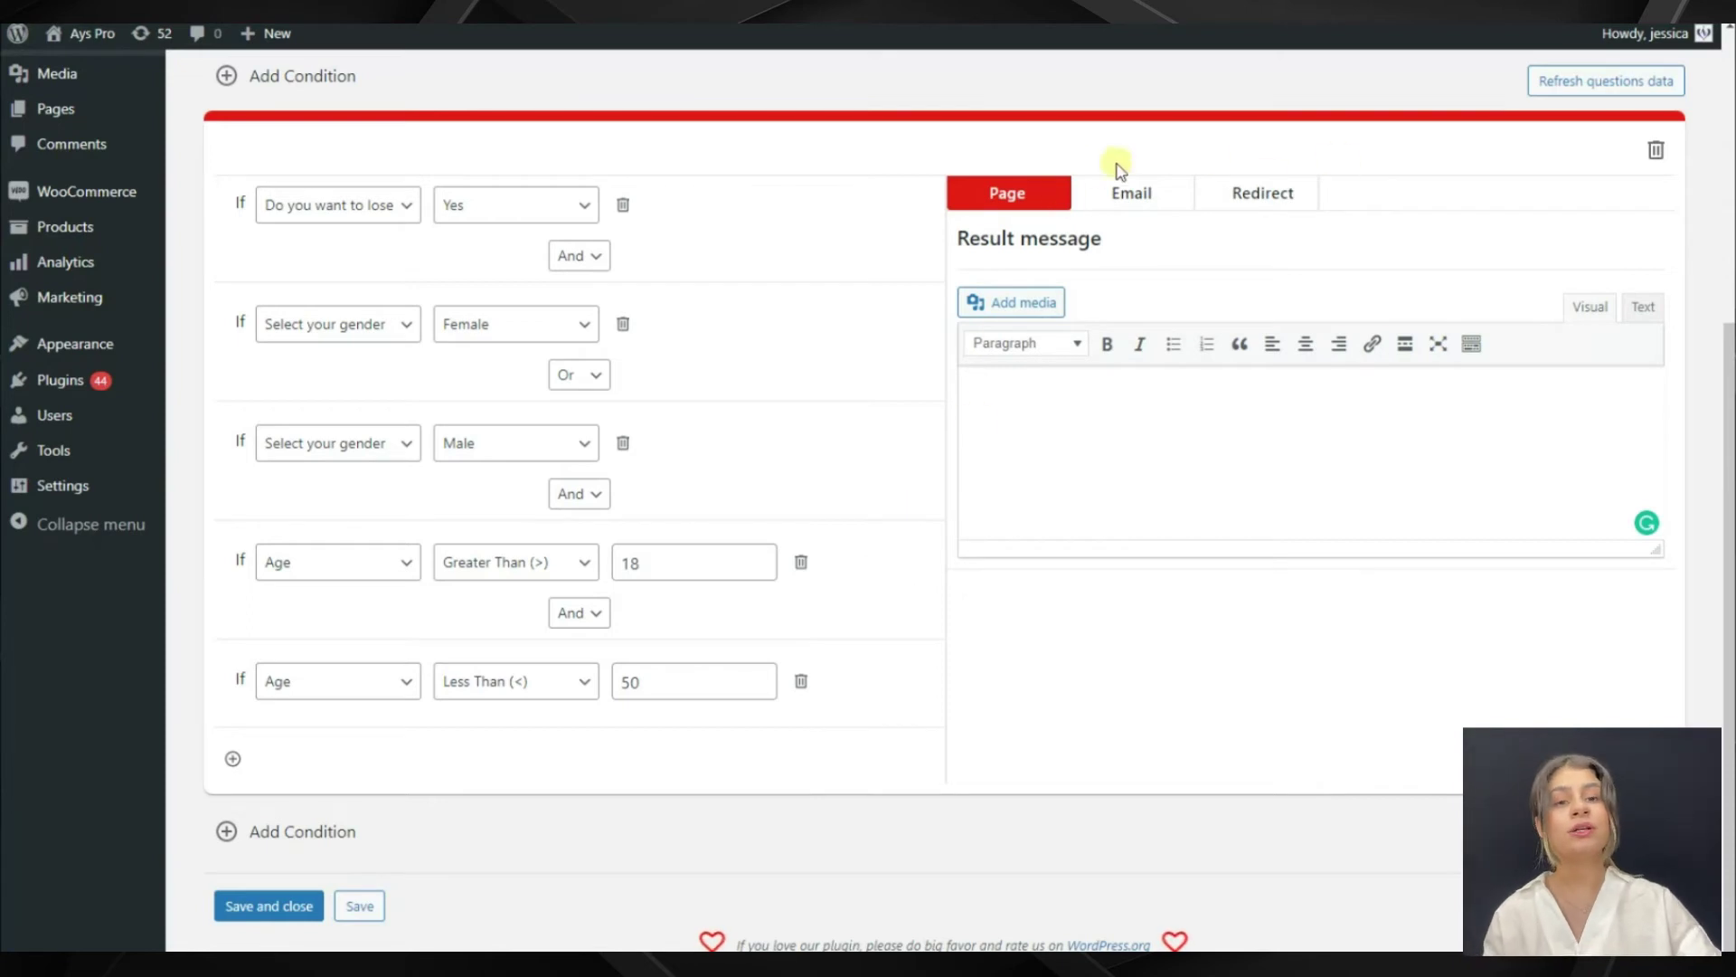
Add a new result rule where 'Do you want to lose weight?' equals No
scroll(663, 759, "up", 1)
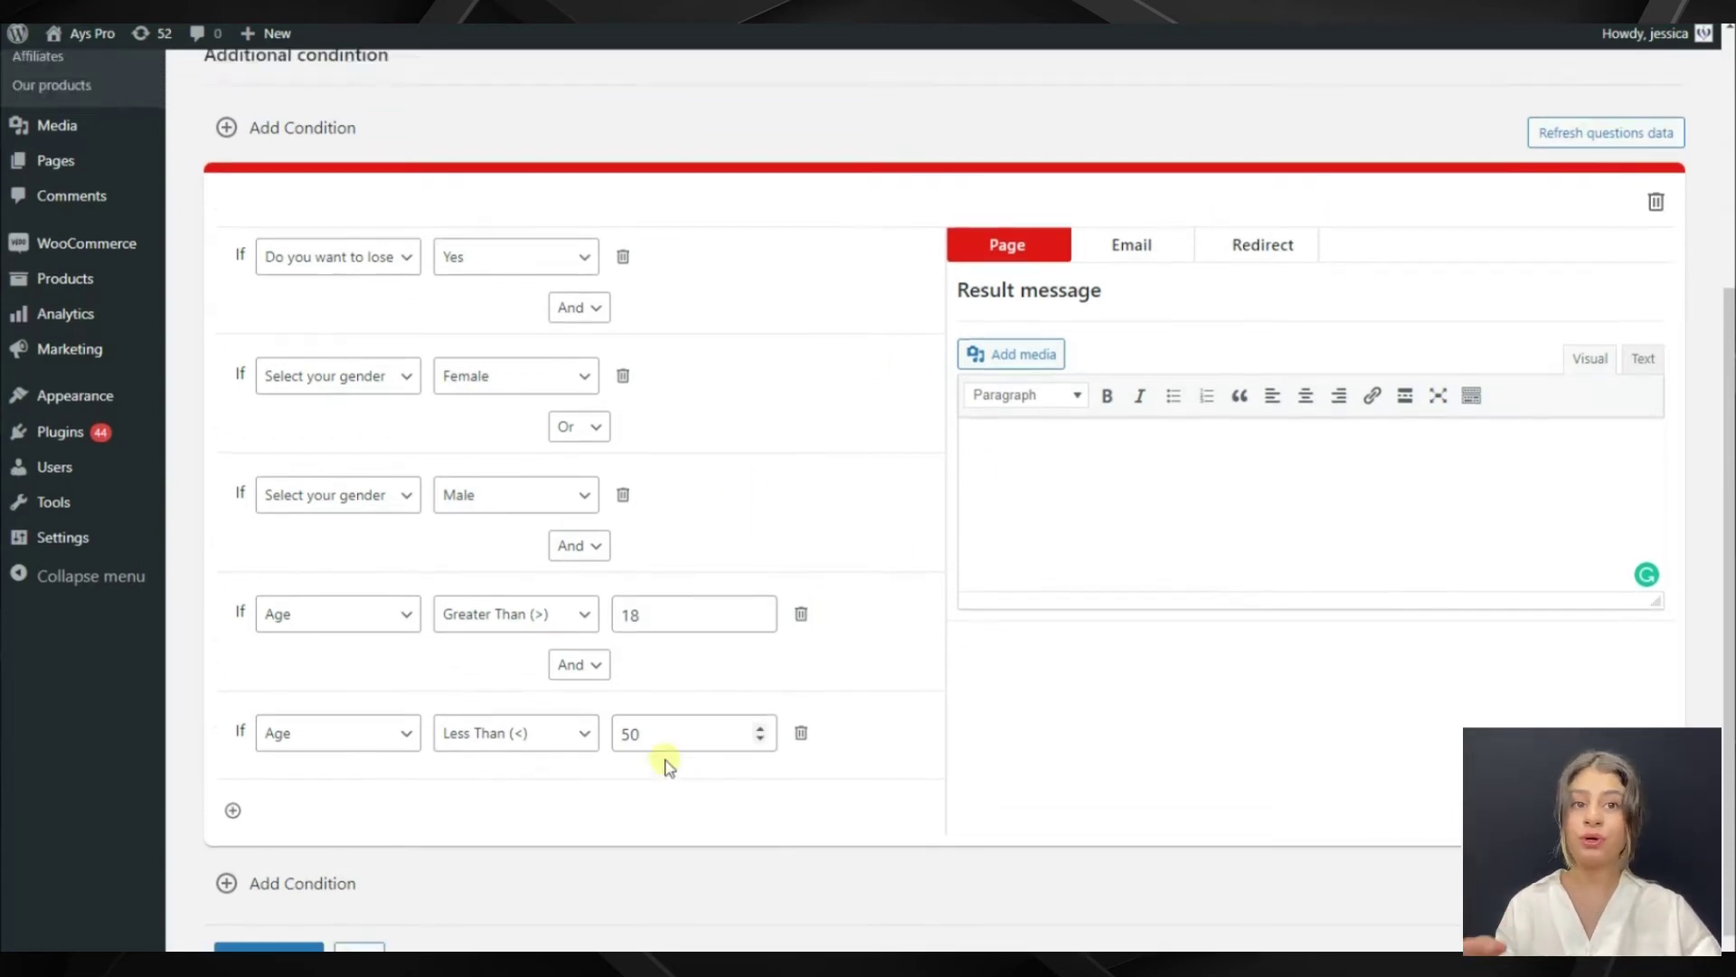
scroll(663, 760, "down", 1)
left_click(299, 836)
scroll(452, 633, "down", 5)
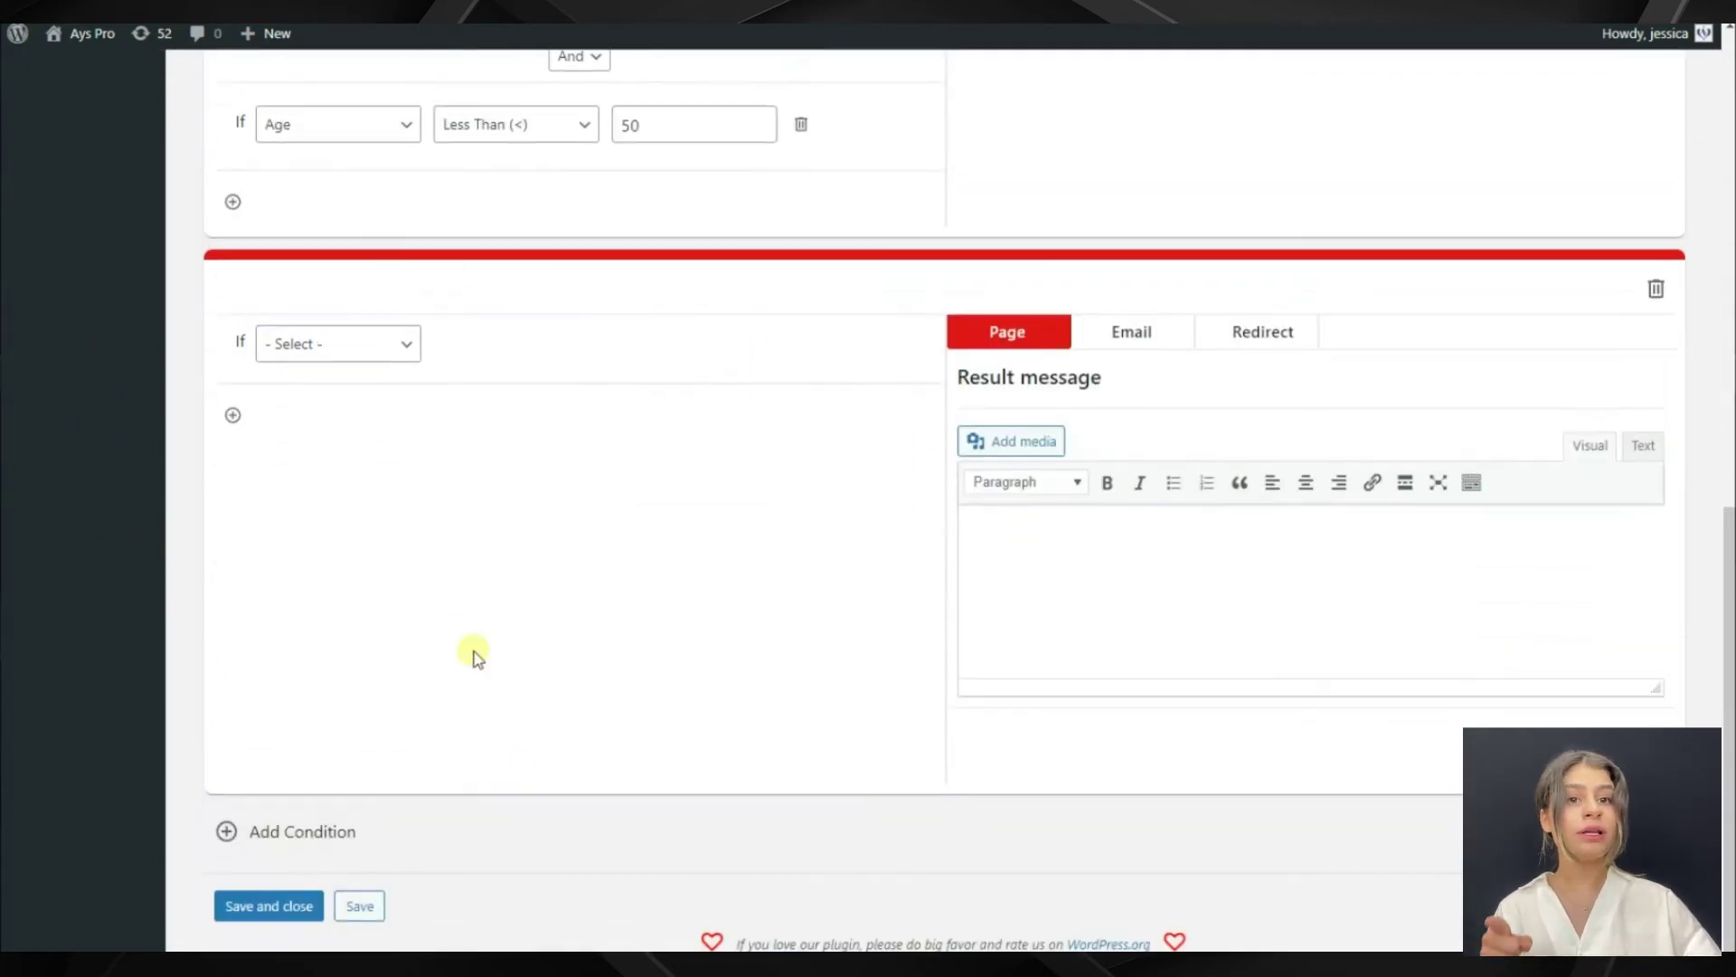
left_click(370, 351)
left_click(763, 507)
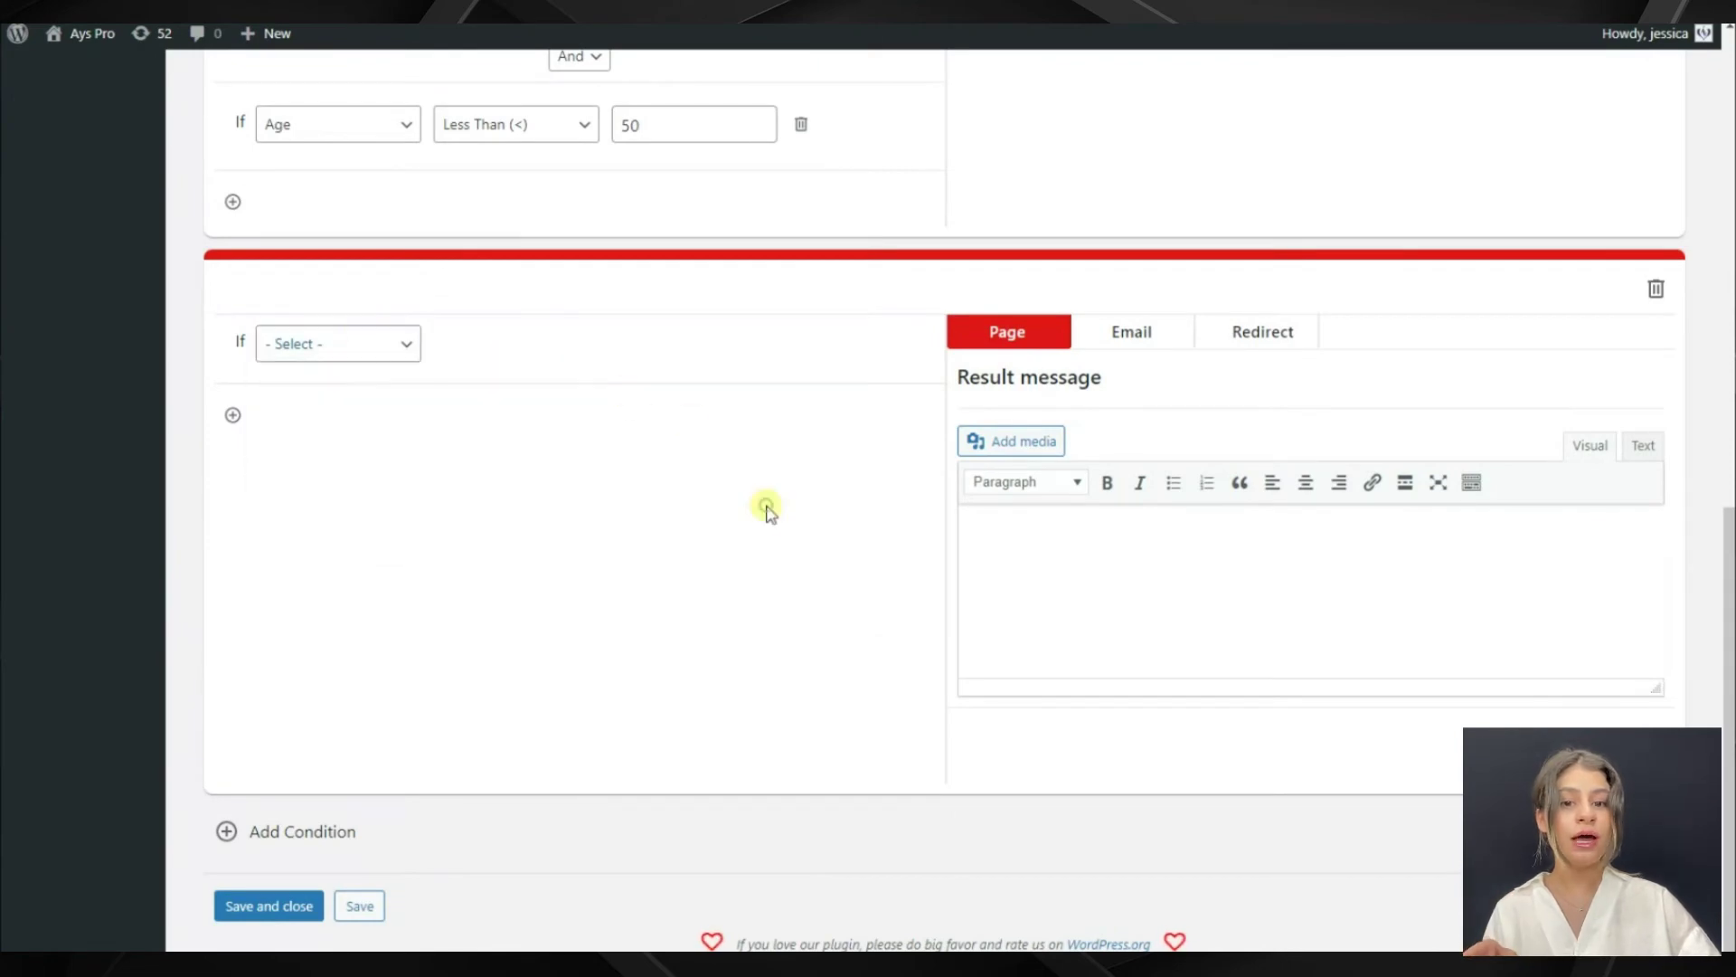
left_click(371, 345)
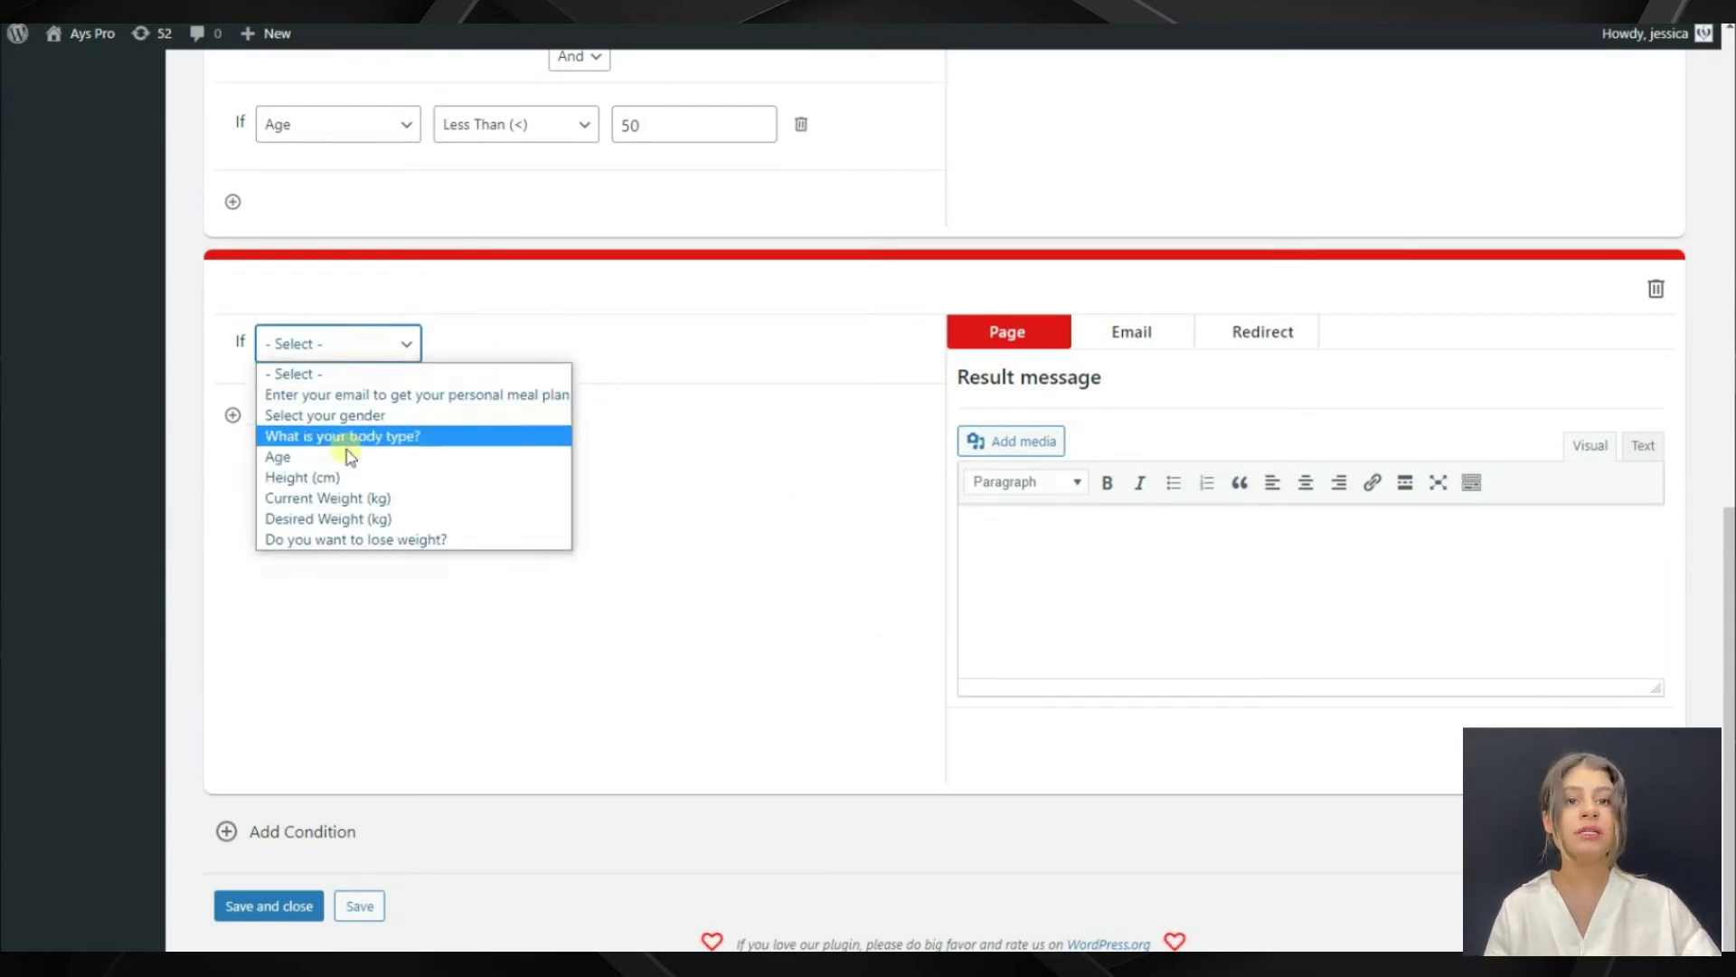
left_click(355, 539)
left_click(500, 349)
left_click(477, 415)
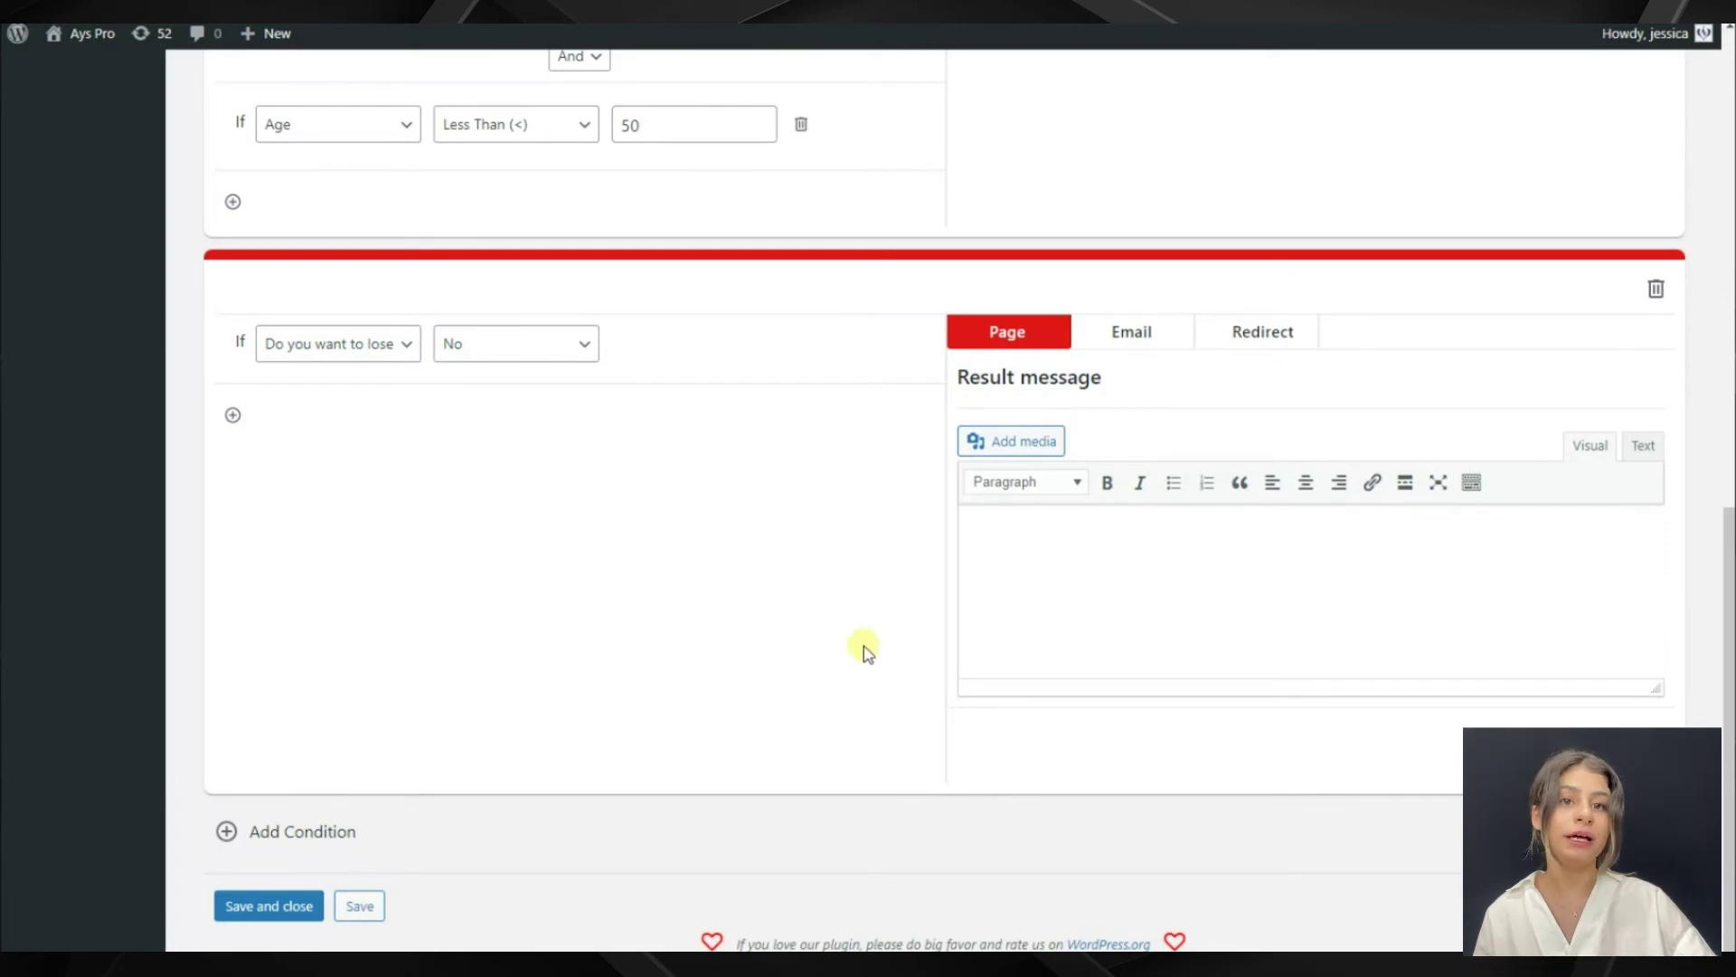
scroll(814, 547, "up", 8)
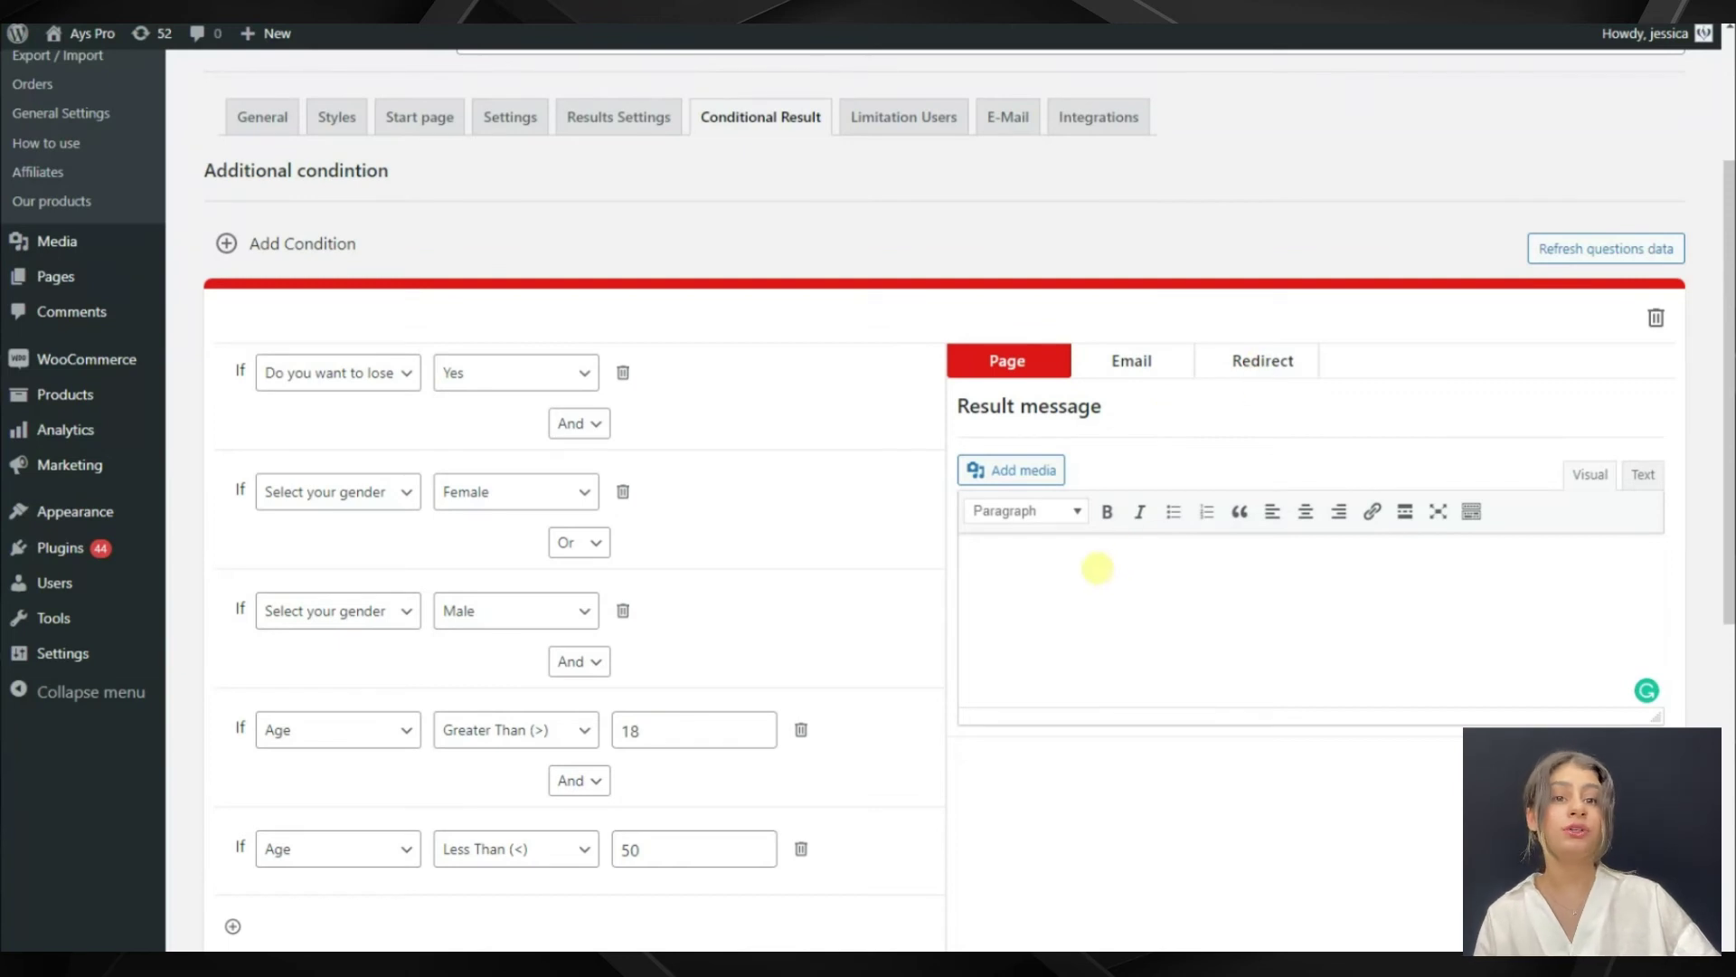
Paste the first rule's page message about checking the inbox for the Apple-shaped weight loss plan
type("Check your email inbox, please! Get your personalized weight loss plan for your Apple-shaped body type.")
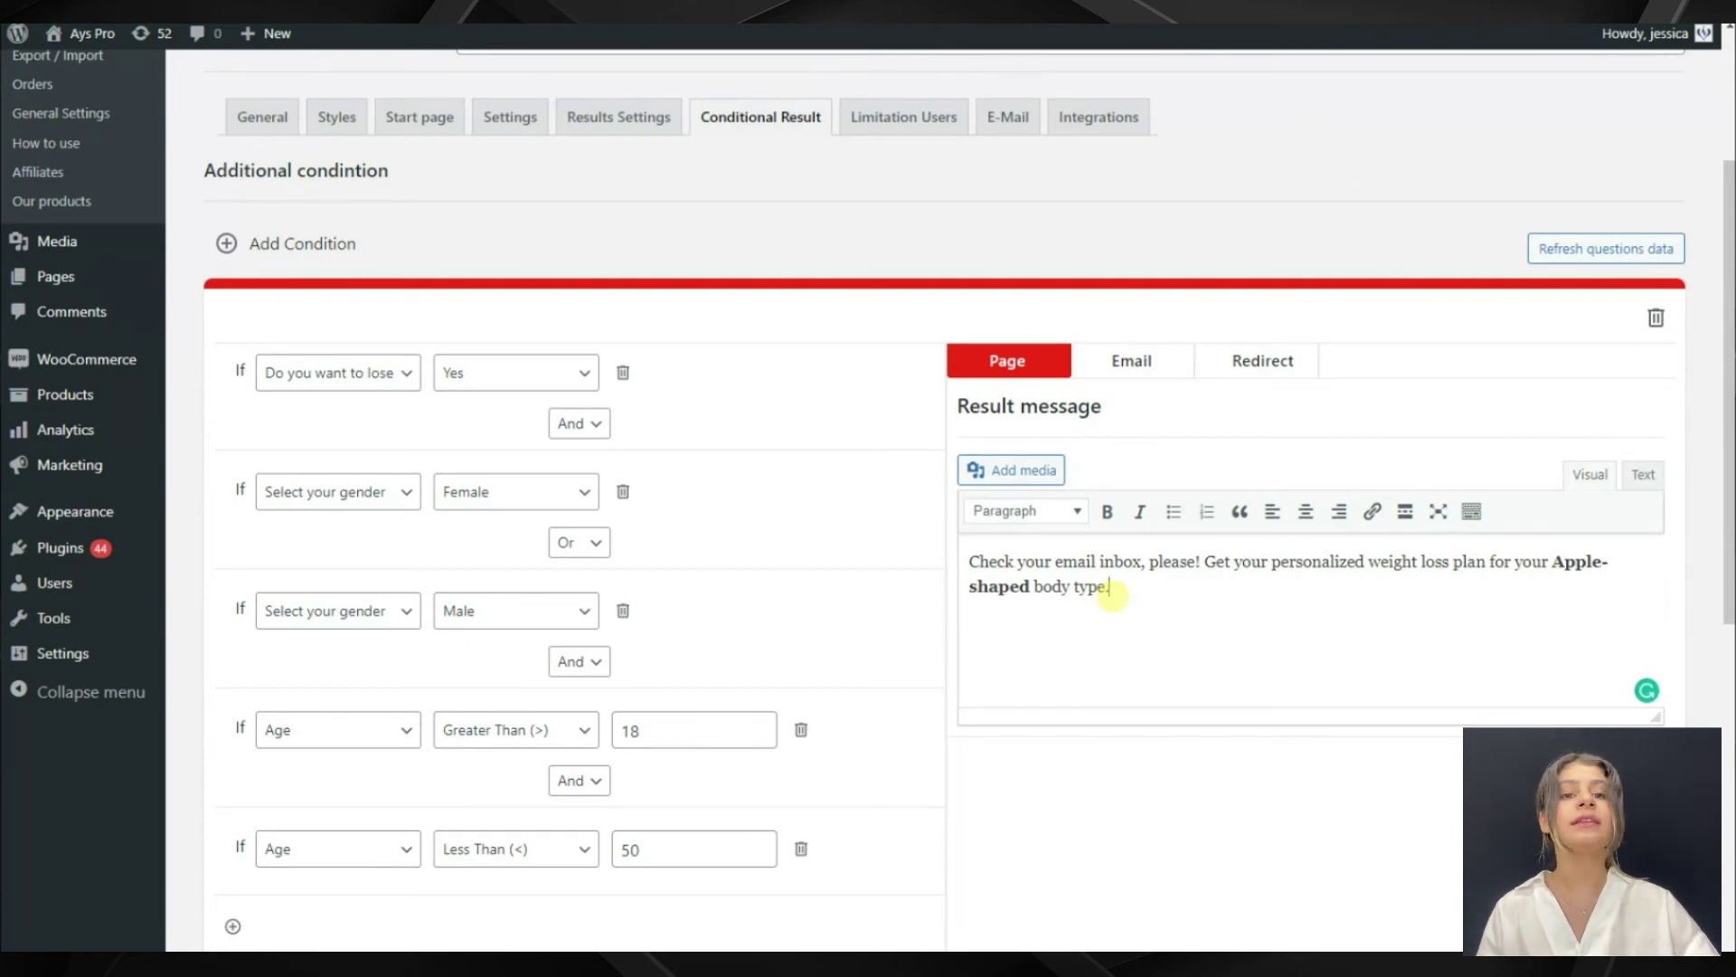
left_click(1158, 377)
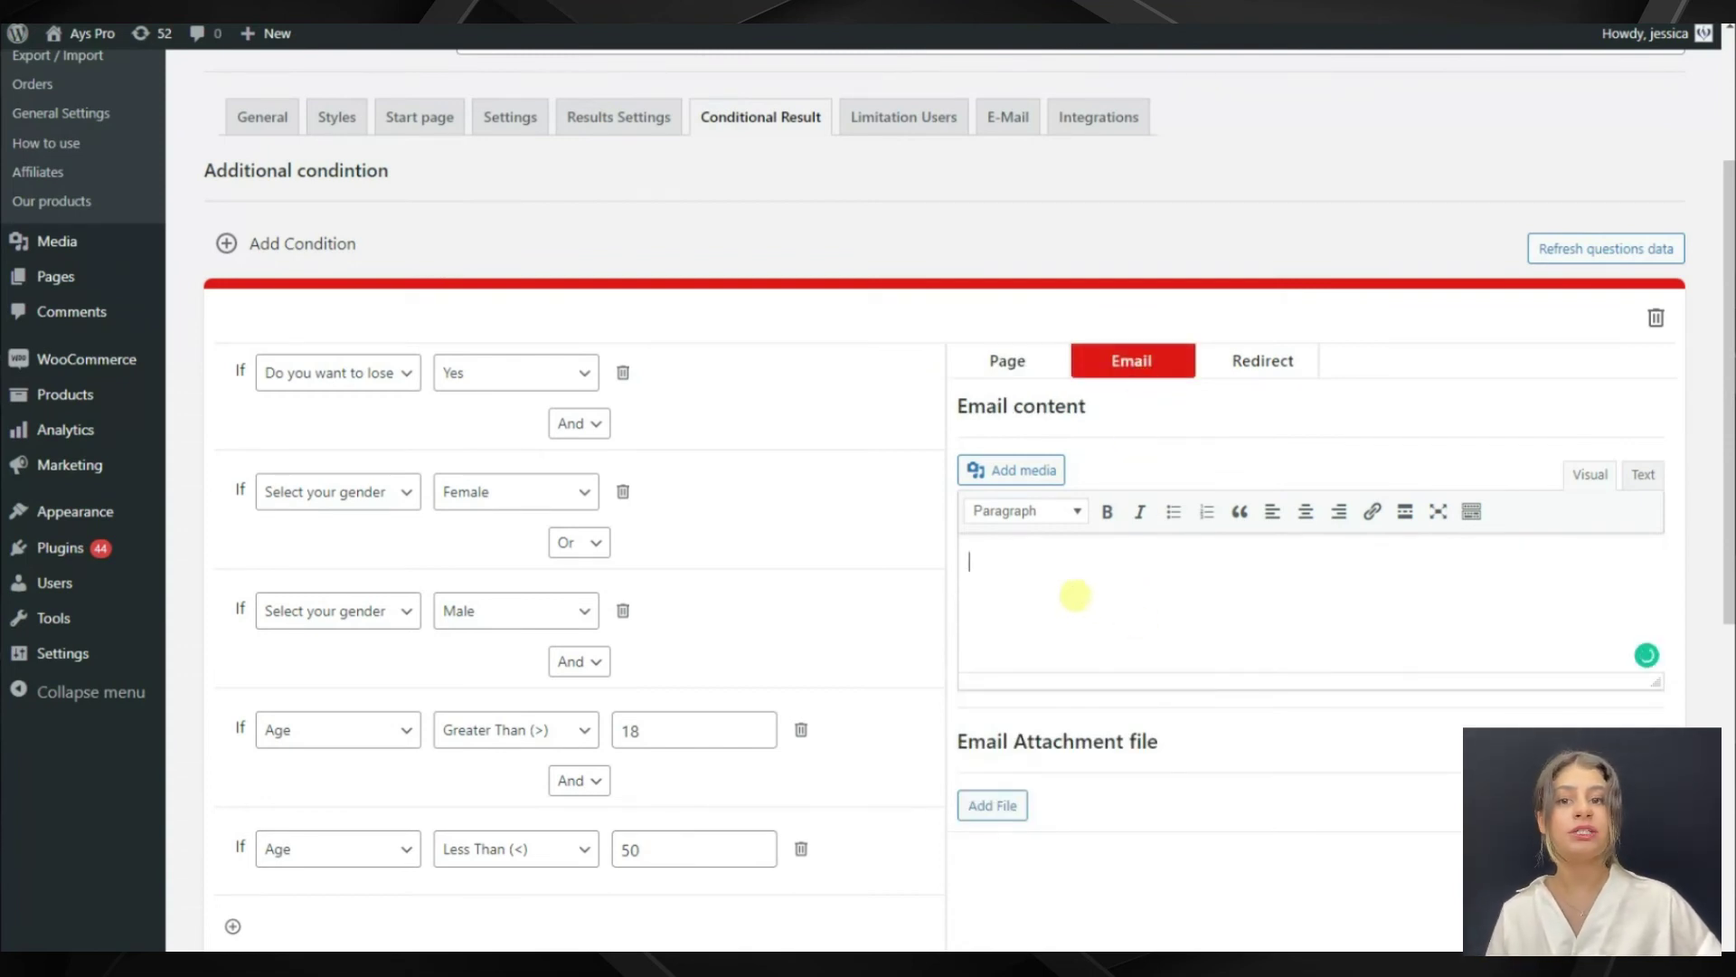
left_click(1067, 625)
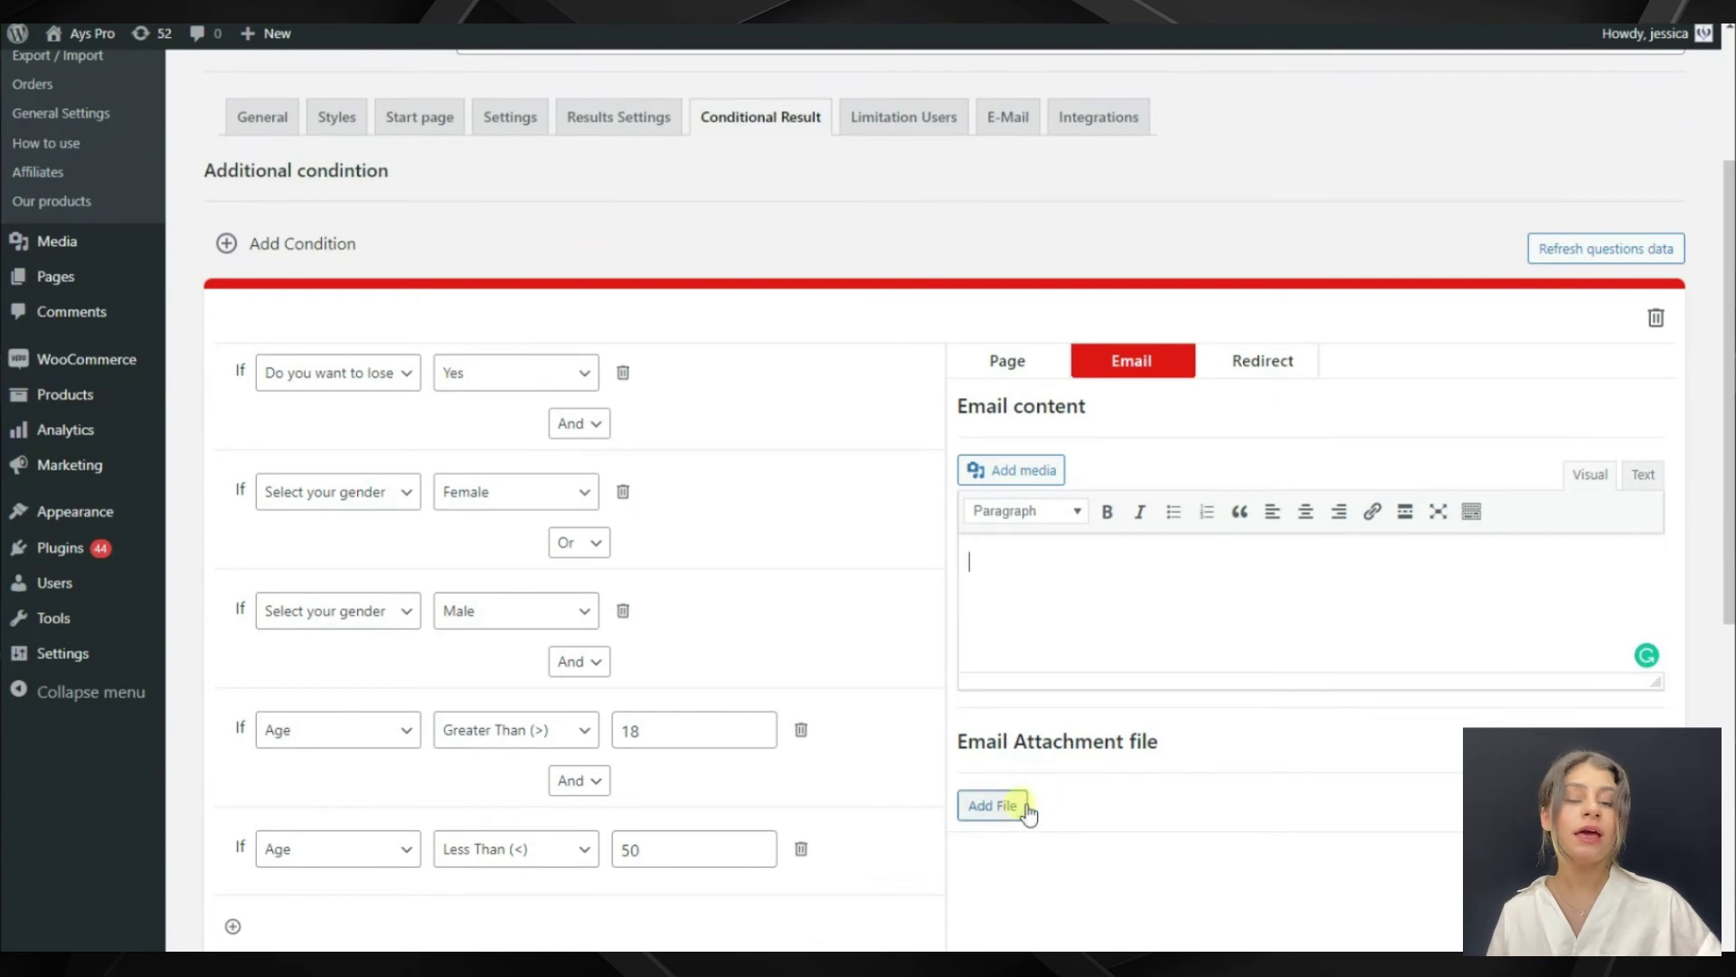
left_click(995, 808)
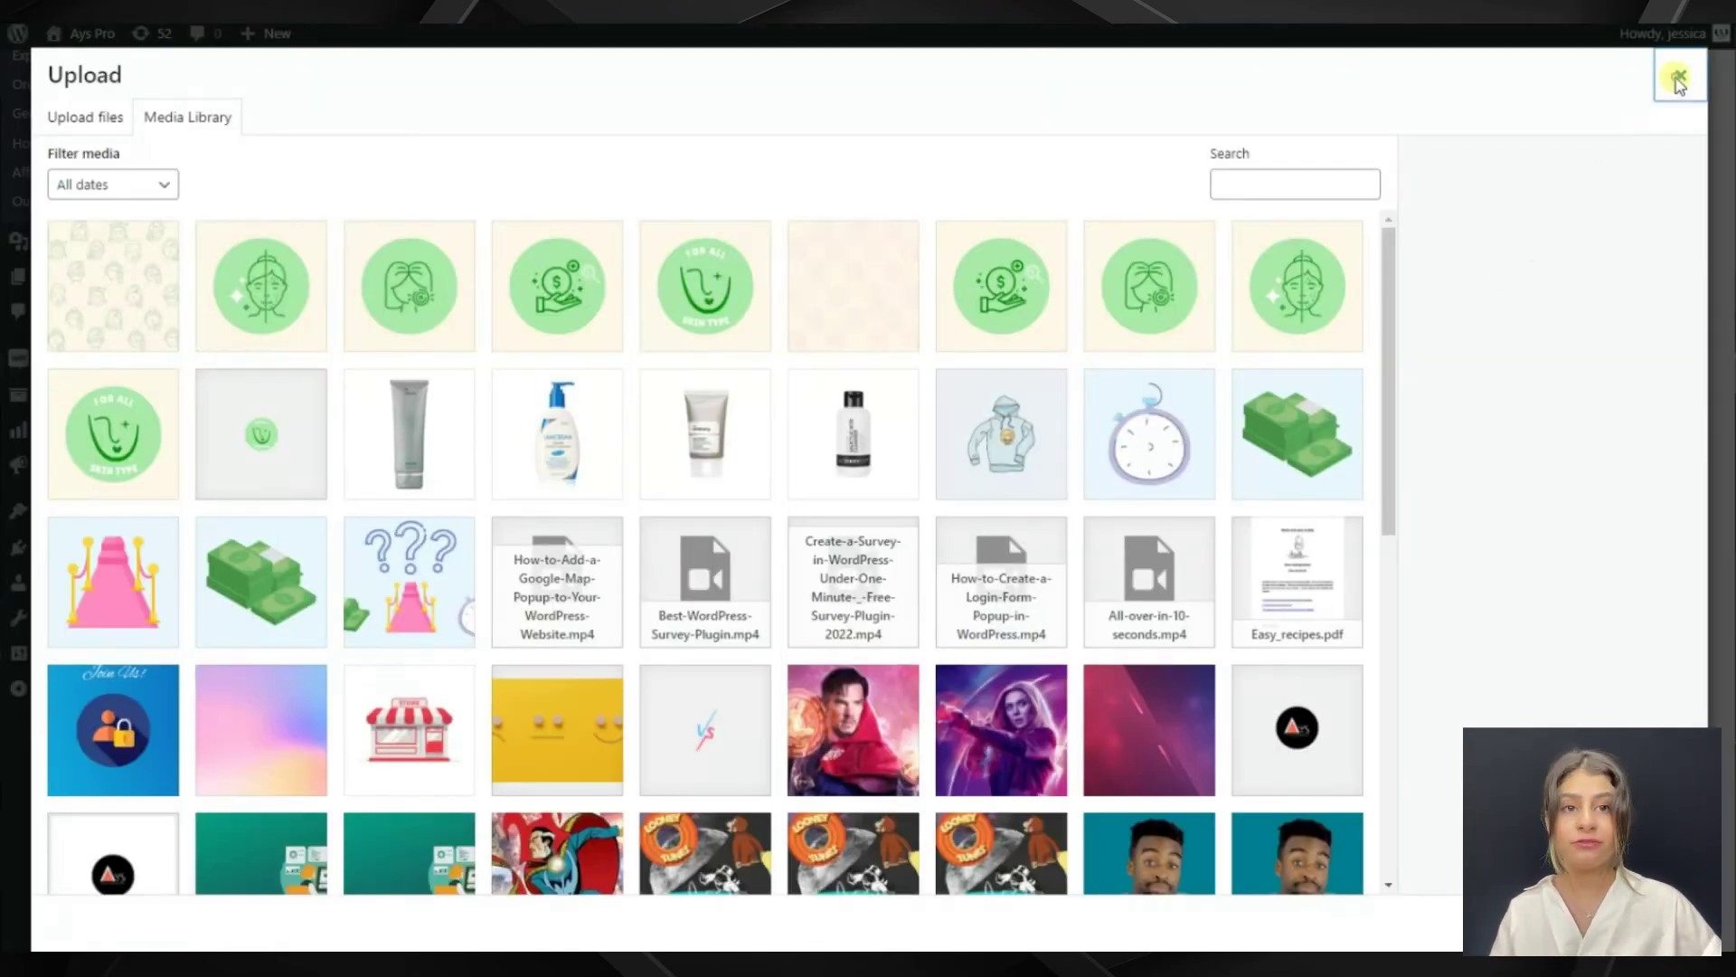
left_click(1680, 77)
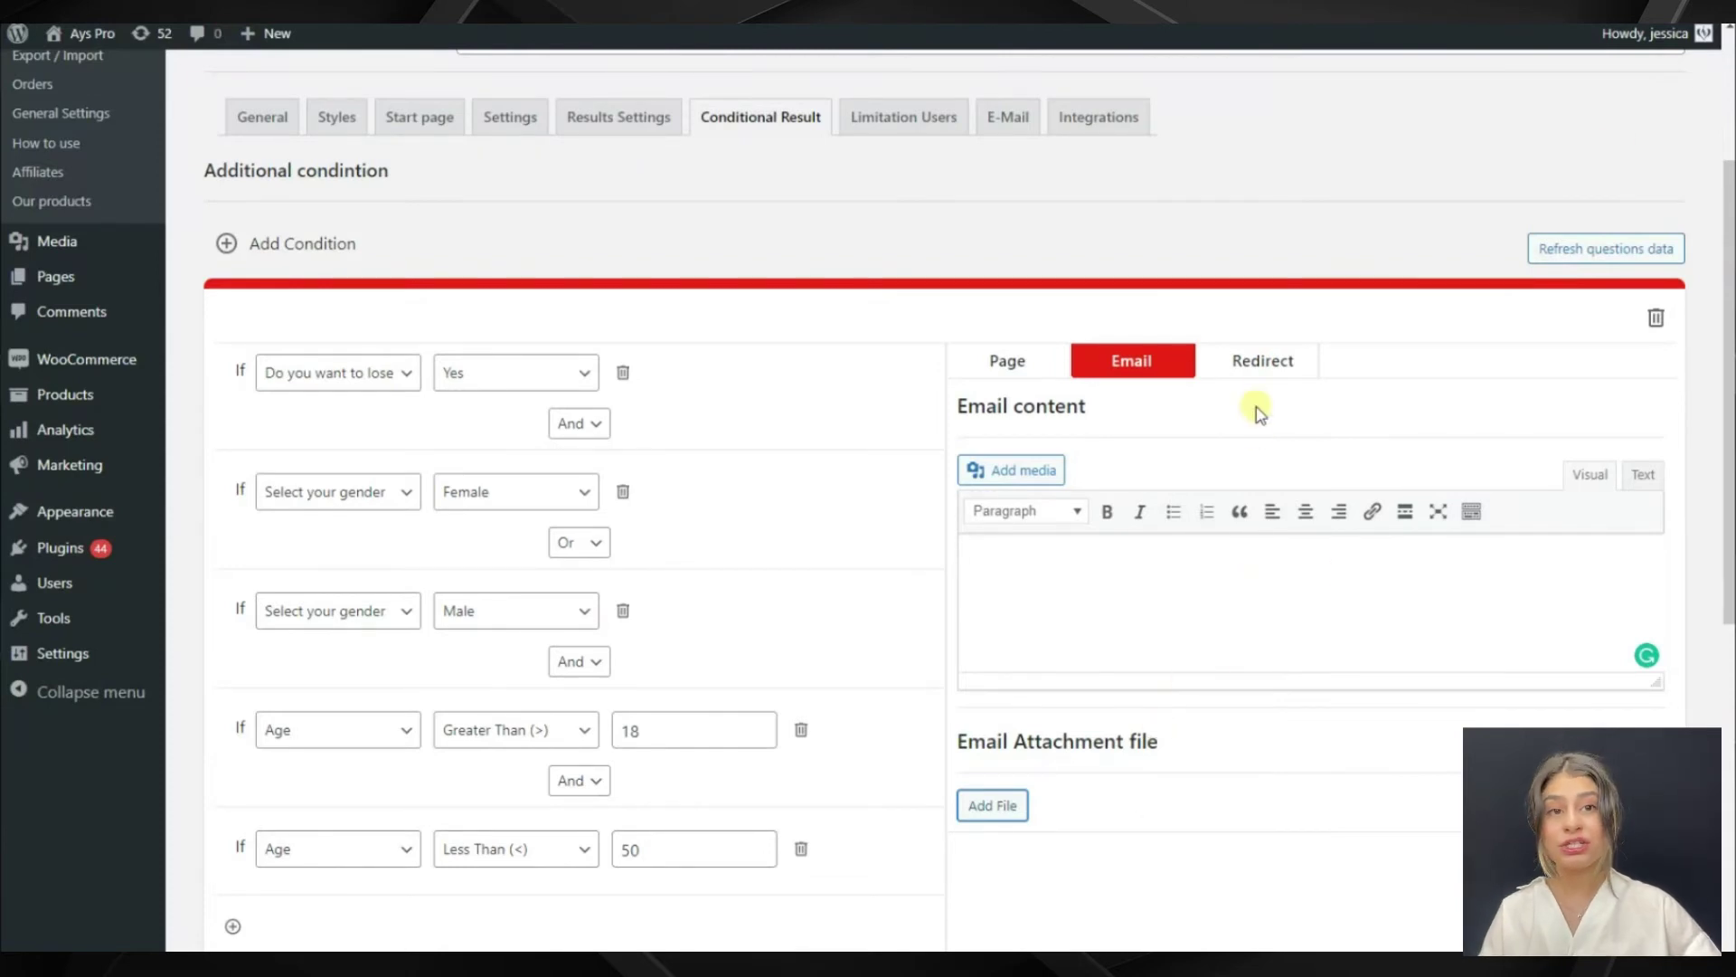
left_click(1271, 366)
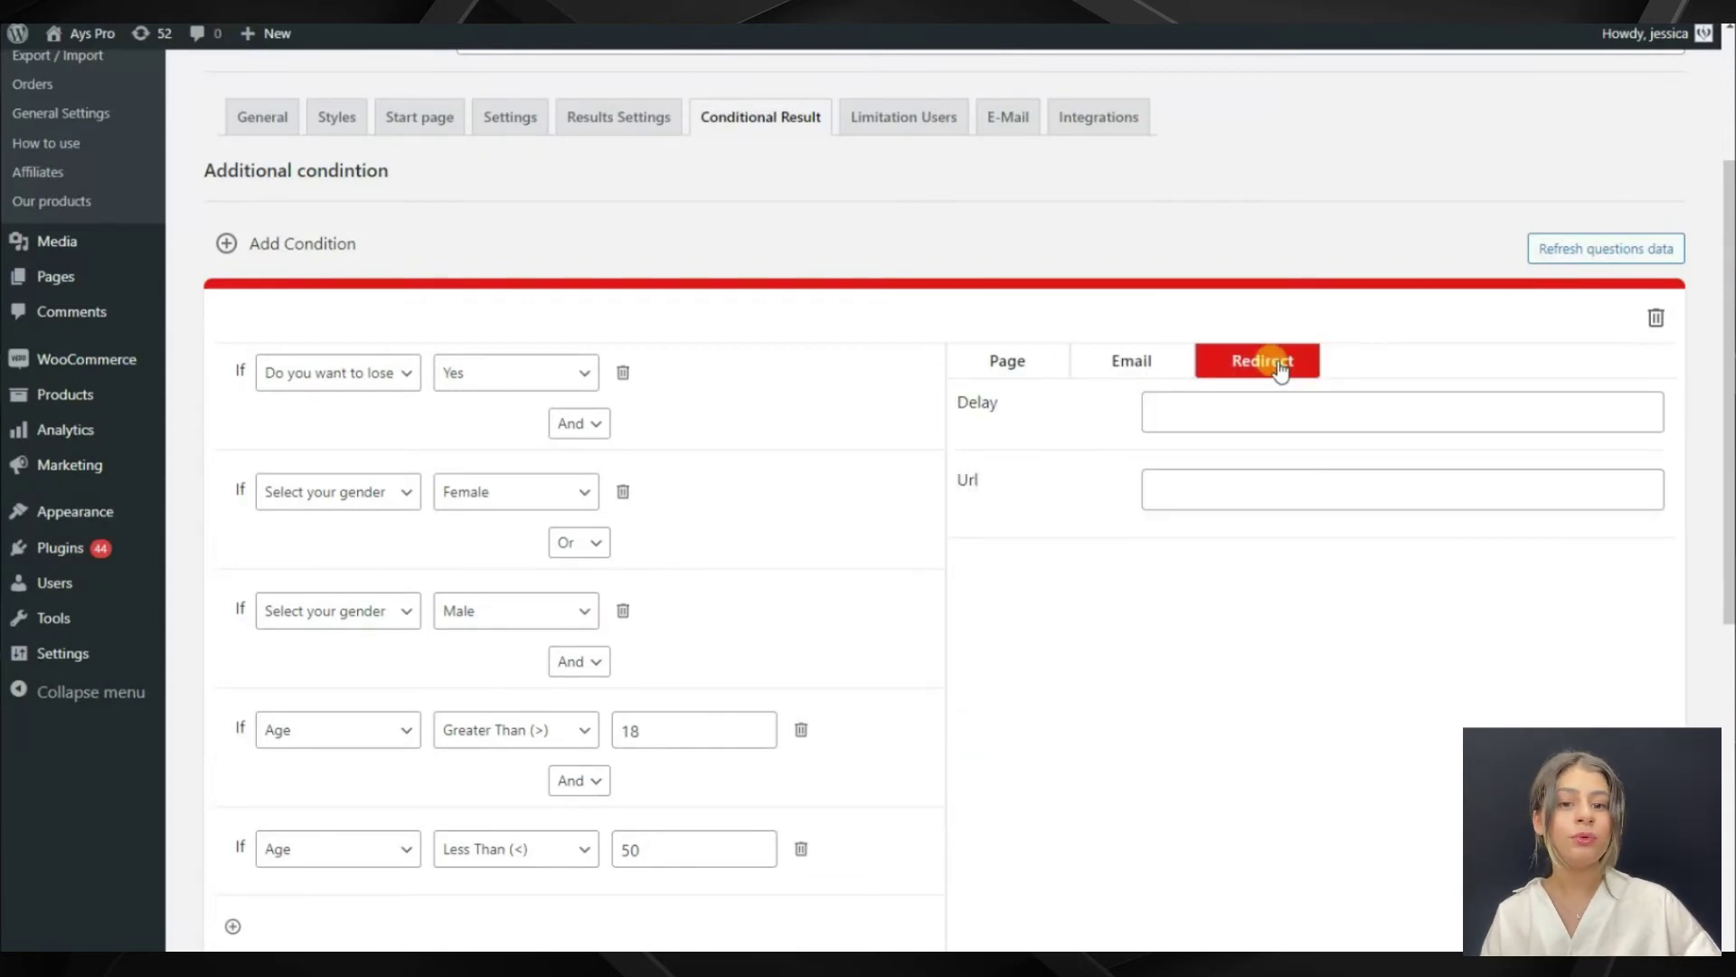
left_click(1207, 403)
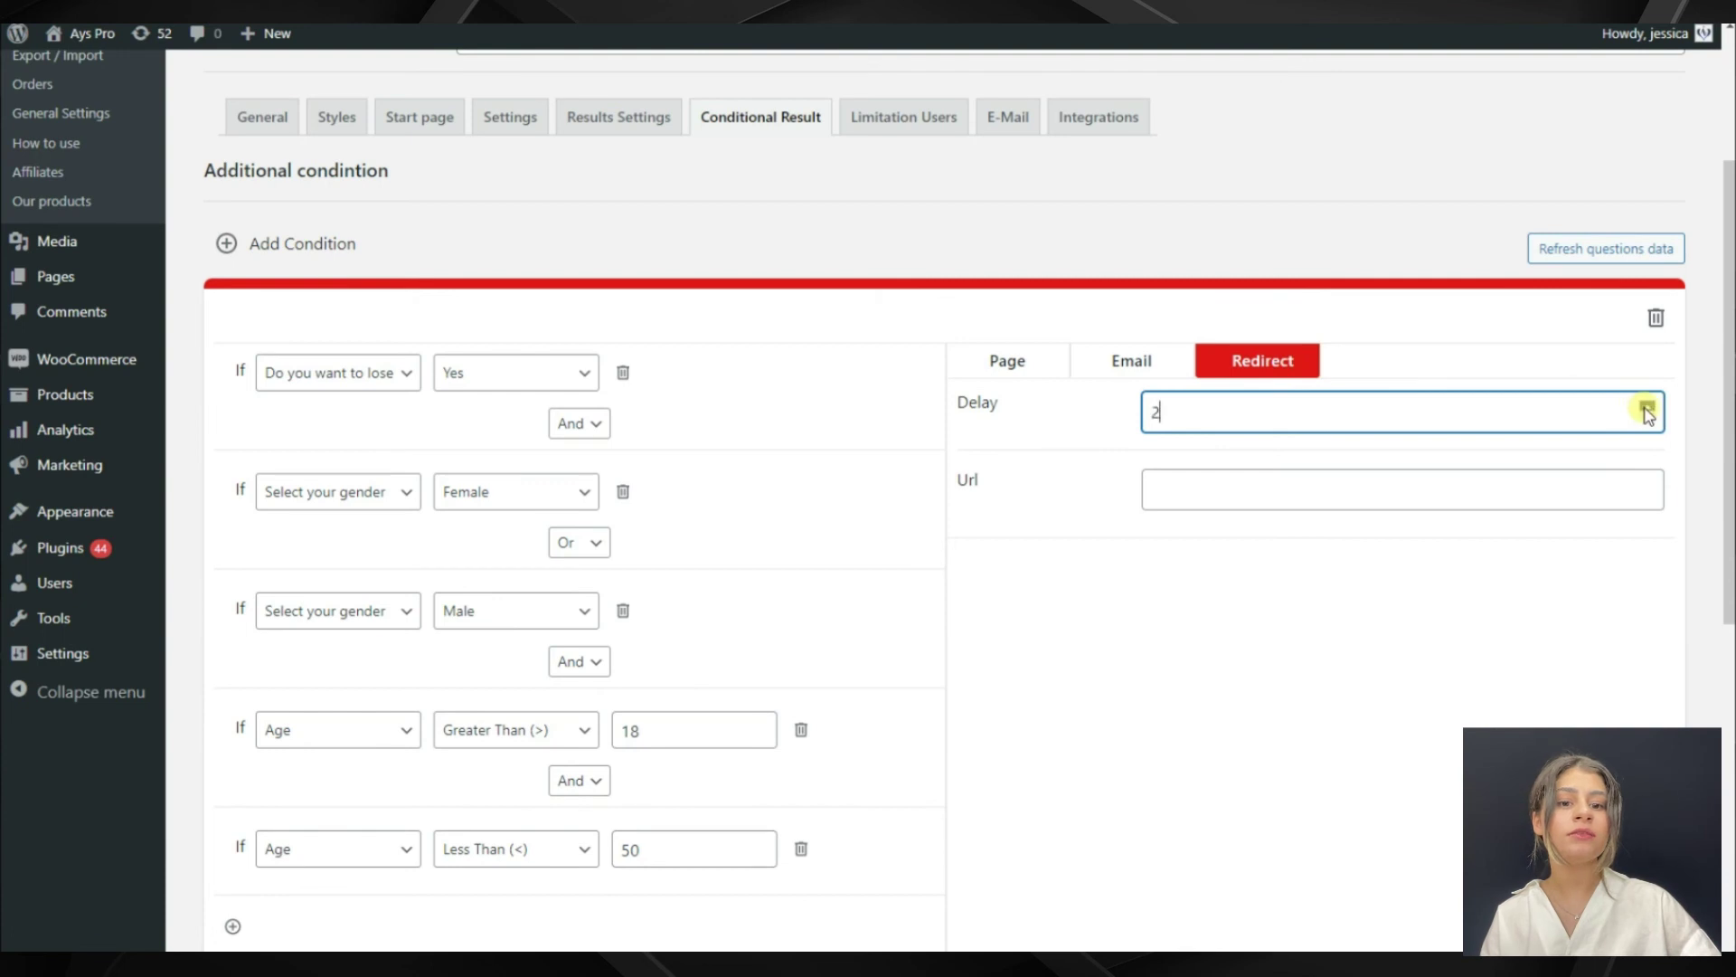
left_click(1355, 479)
type("https://www.youtube.com/watch?v=eKZjUMKqjGY&")
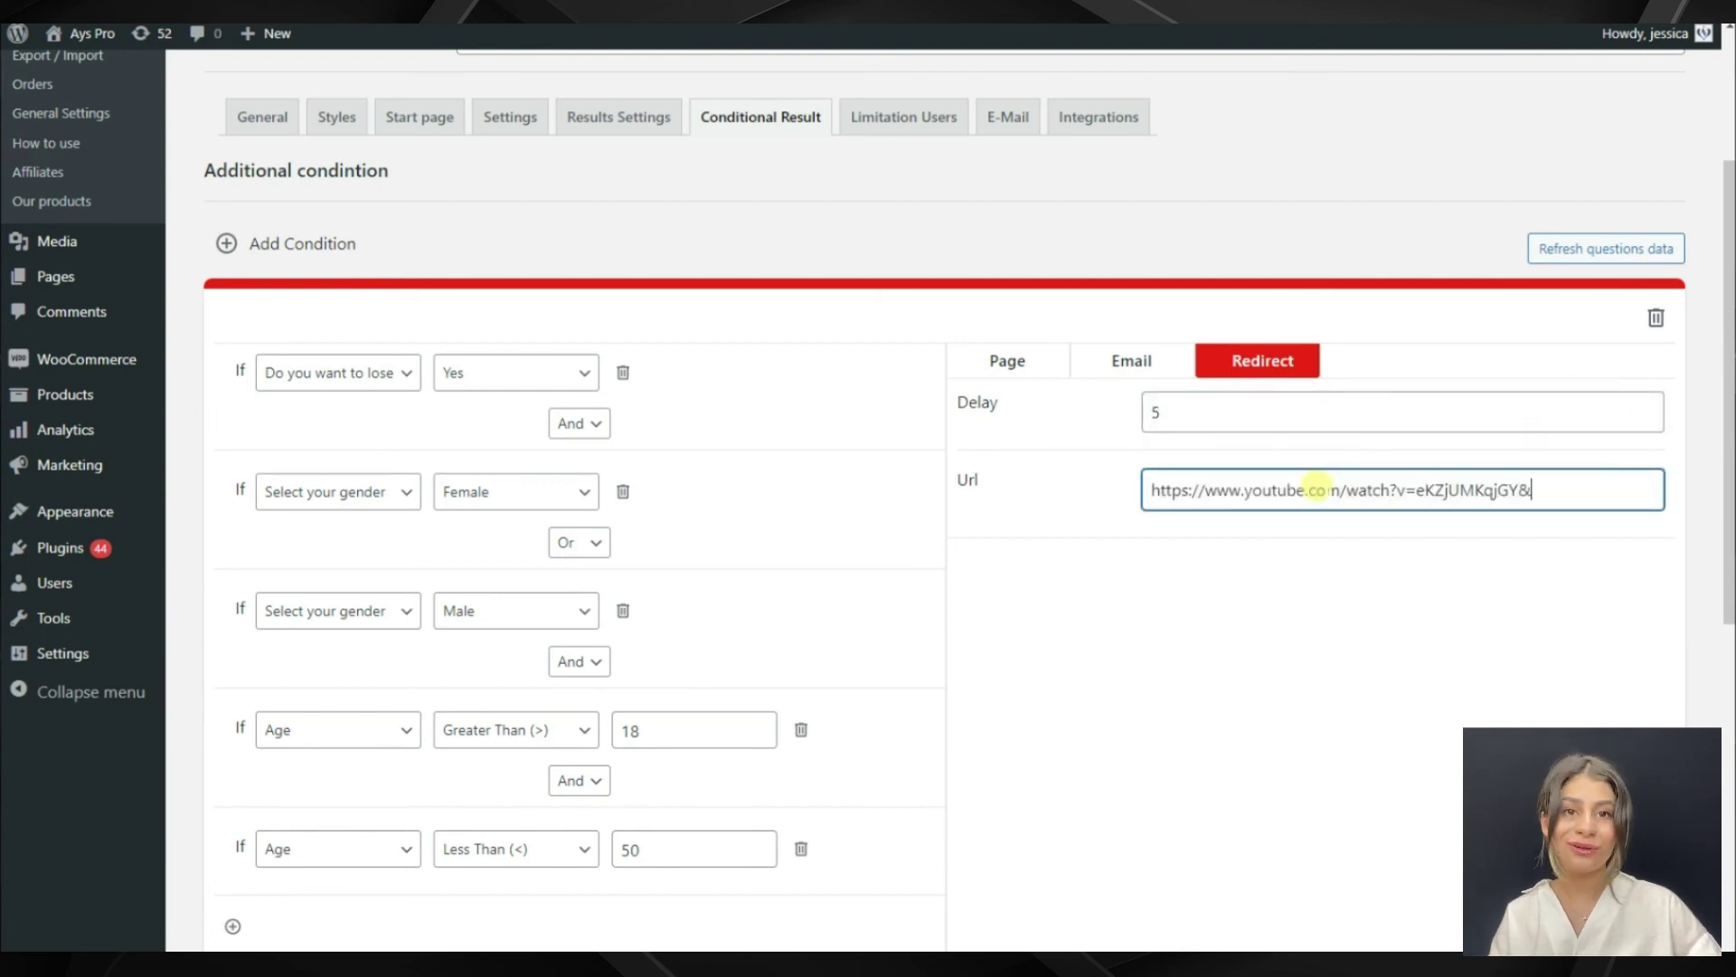
left_click(1209, 579)
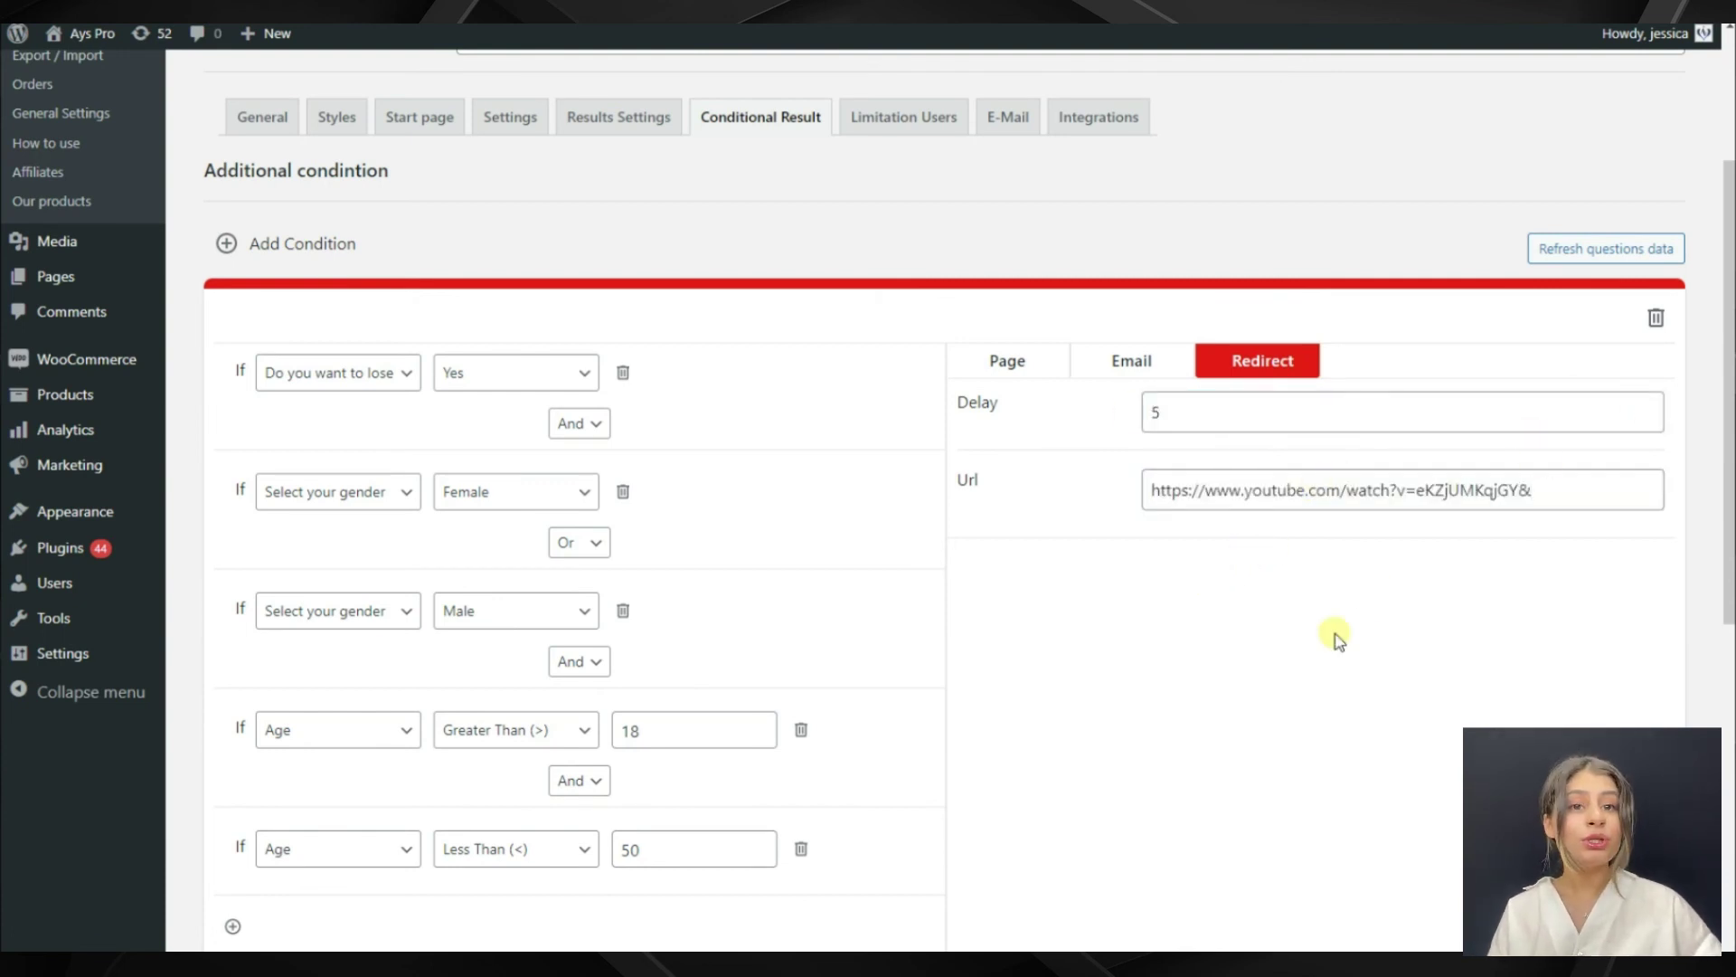
scroll(1339, 639, "down", 1)
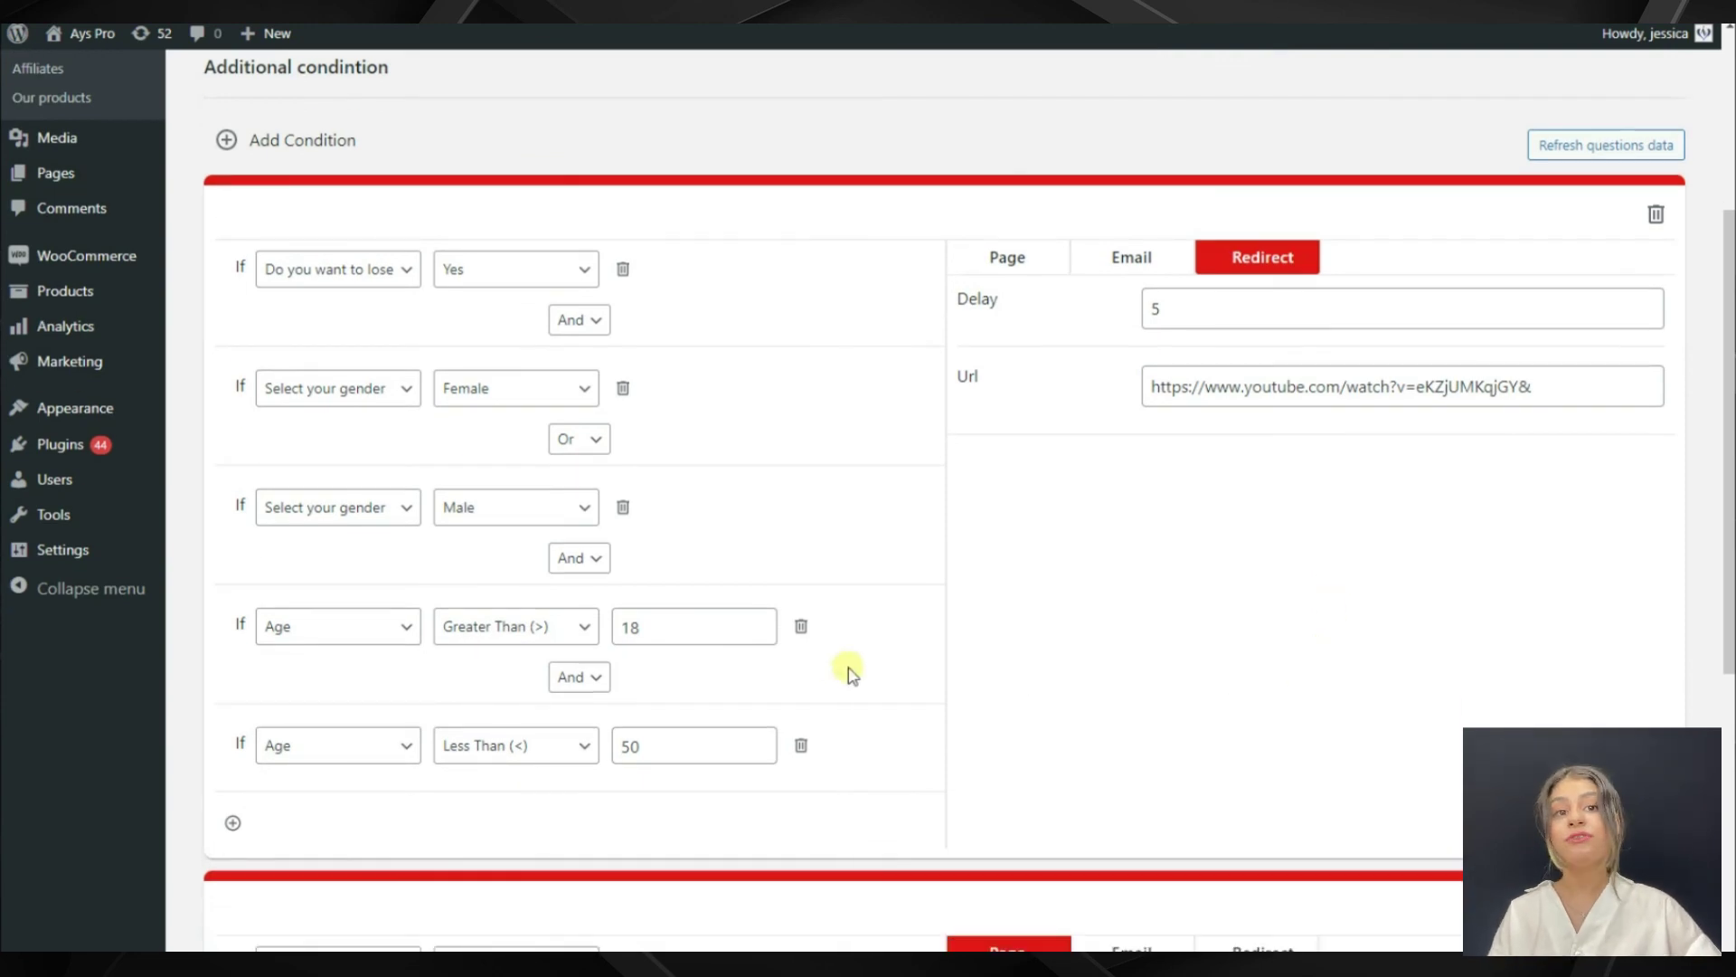
scroll(866, 629, "up", 3)
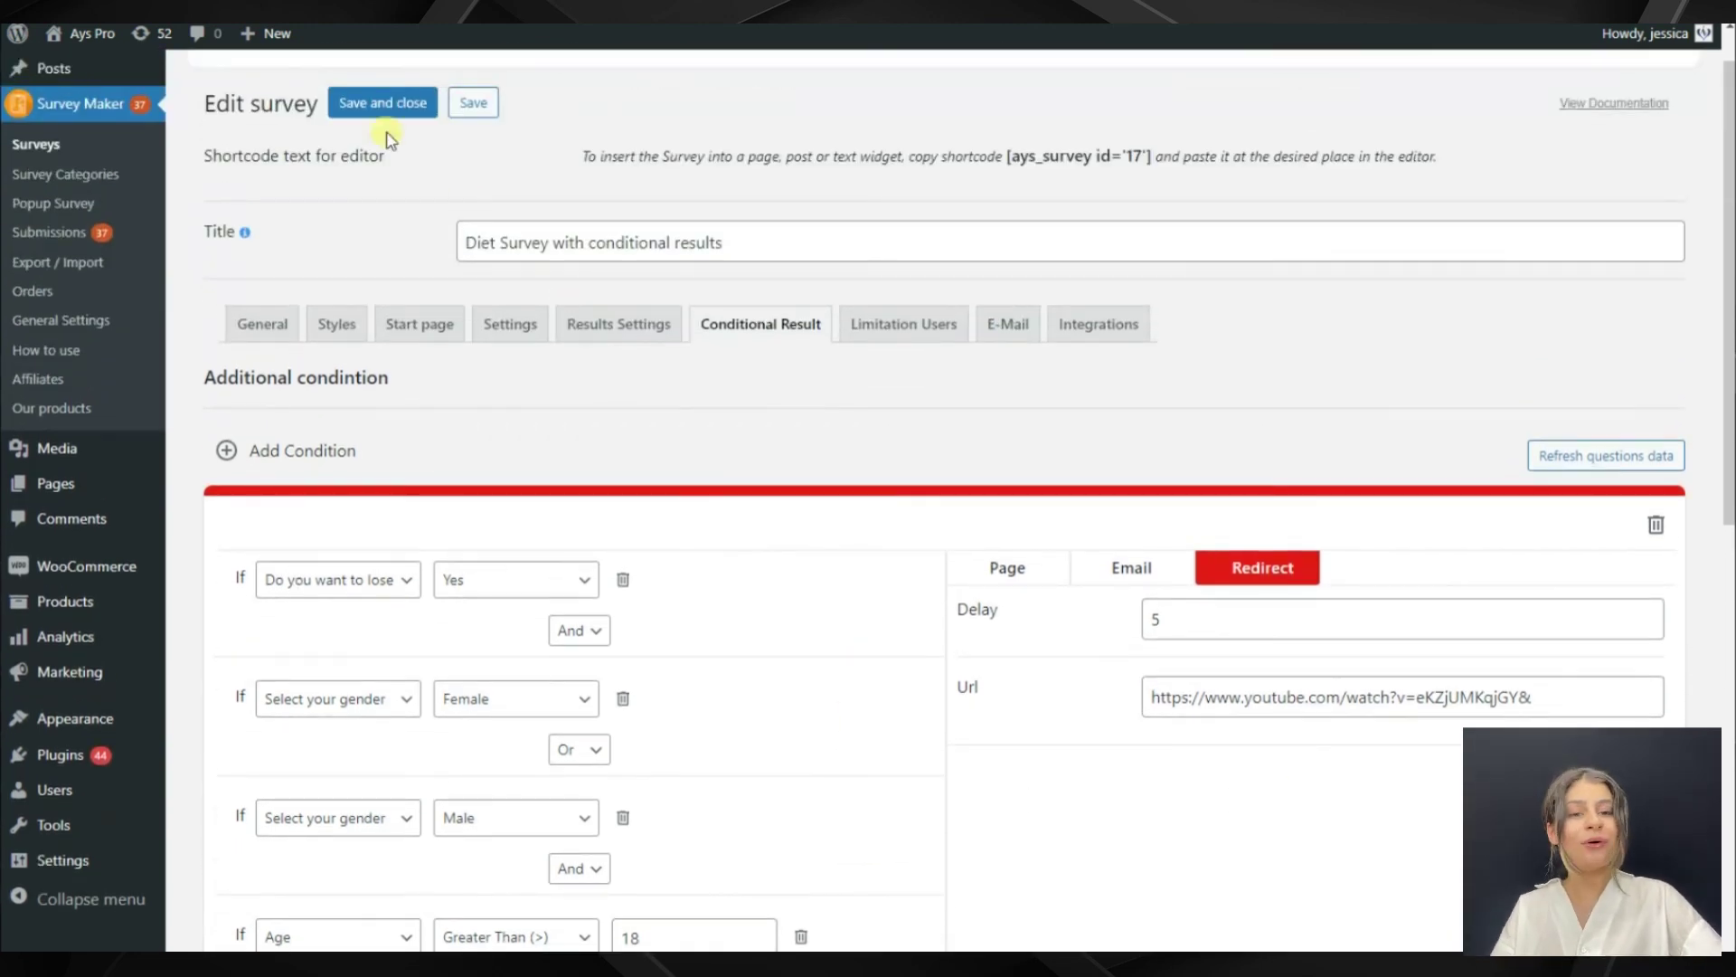